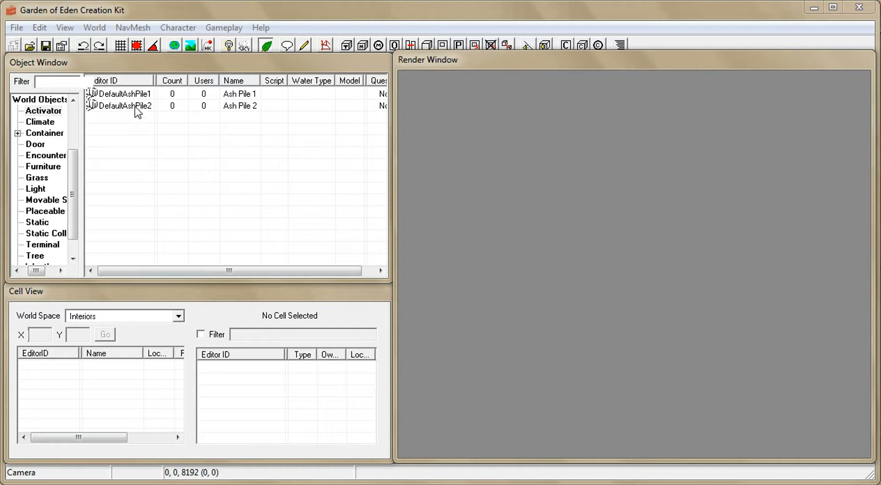
{"action": "left_click", "coordinate": [17, 28]}
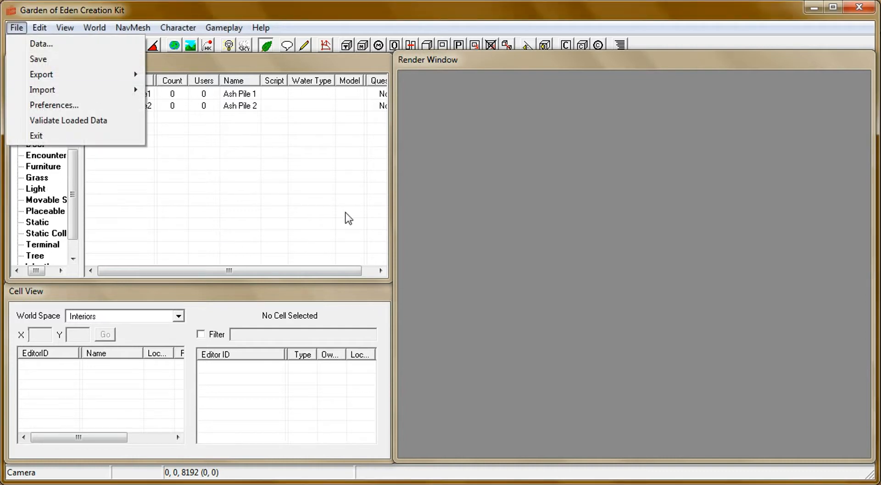
{"action": "left_click", "coordinate": [17, 30]}
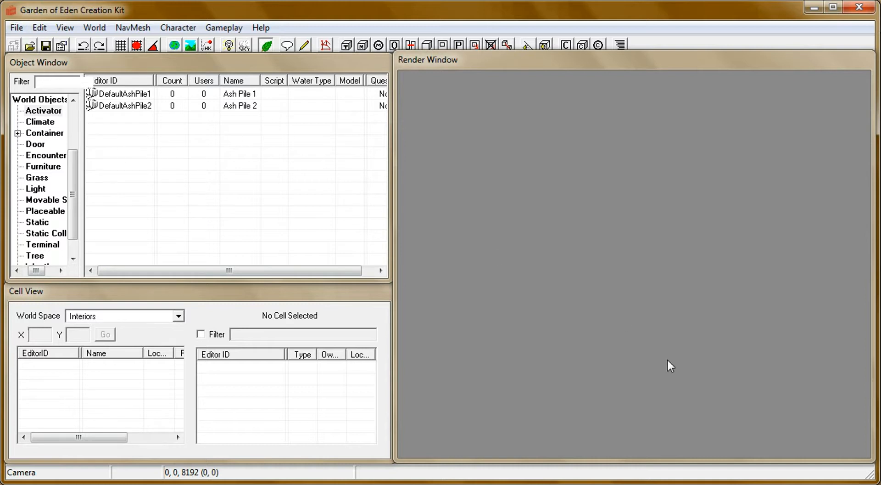
Switch to Steam and look over the Fallout: New Vegas library page down to its DLC list
{"action": "key", "text": "super"}
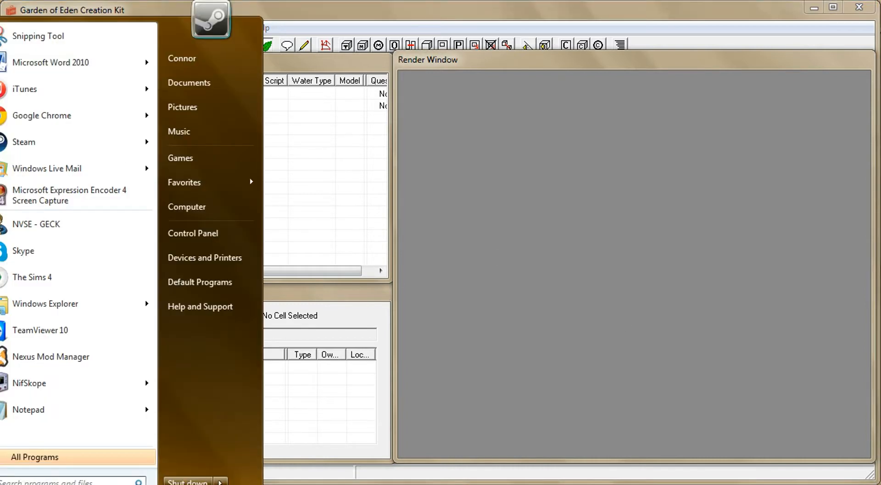
{"action": "key", "text": "super"}
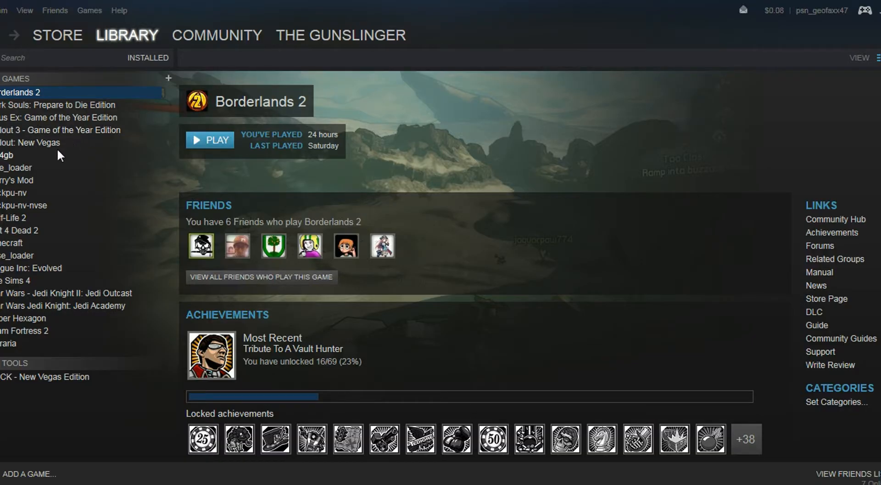
{"action": "left_click", "coordinate": [57, 150]}
{"action": "left_click", "coordinate": [59, 143]}
{"action": "scroll", "coordinate": [454, 274], "scroll_direction": "down", "scroll_amount": 4}
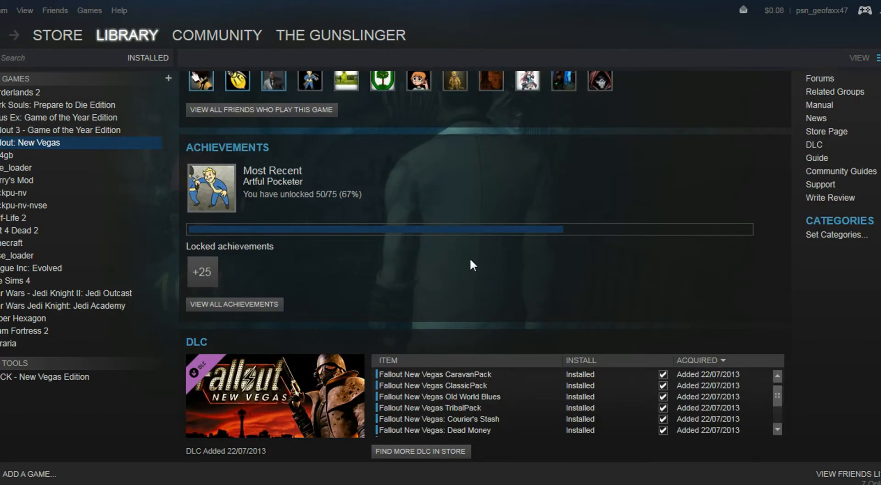
{"action": "scroll", "coordinate": [470, 257], "scroll_direction": "up", "scroll_amount": 3}
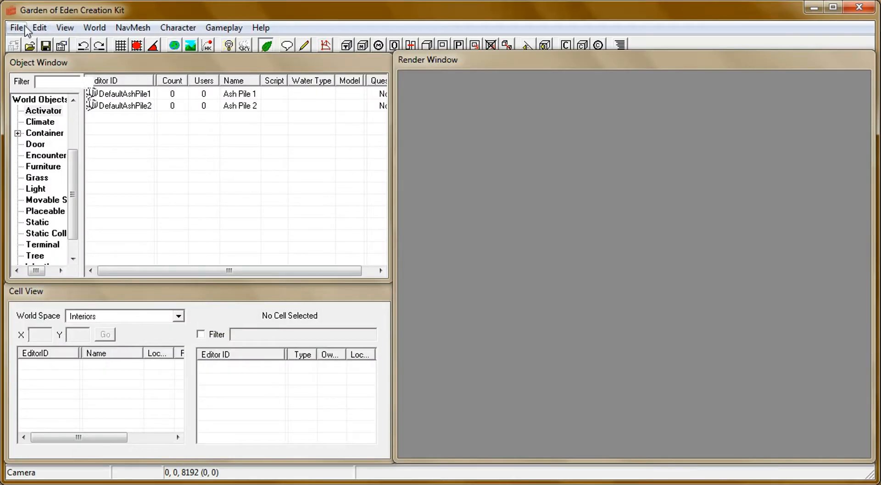
Open the Data dialog in the Garden of Eden Creation Kit and mark the fwv.esp plugin for loading
{"action": "left_click", "coordinate": [16, 27]}
{"action": "mouse_move", "coordinate": [11, 29]}
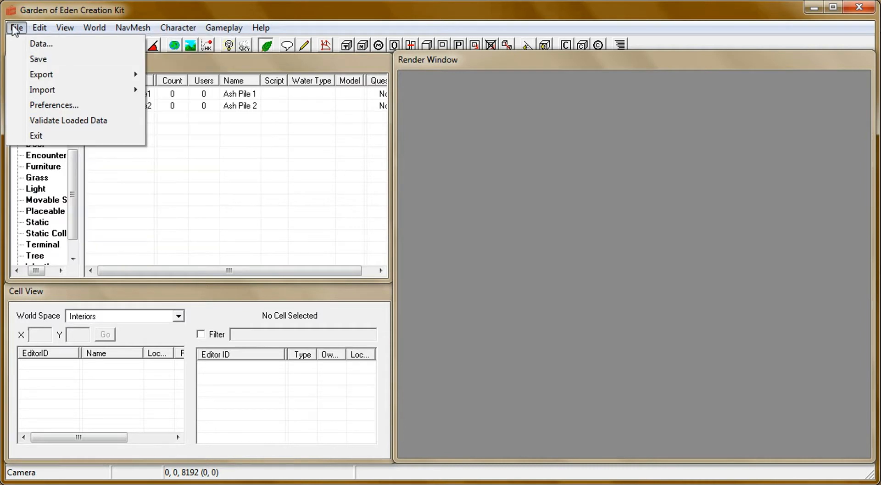
{"action": "left_click", "coordinate": [29, 46]}
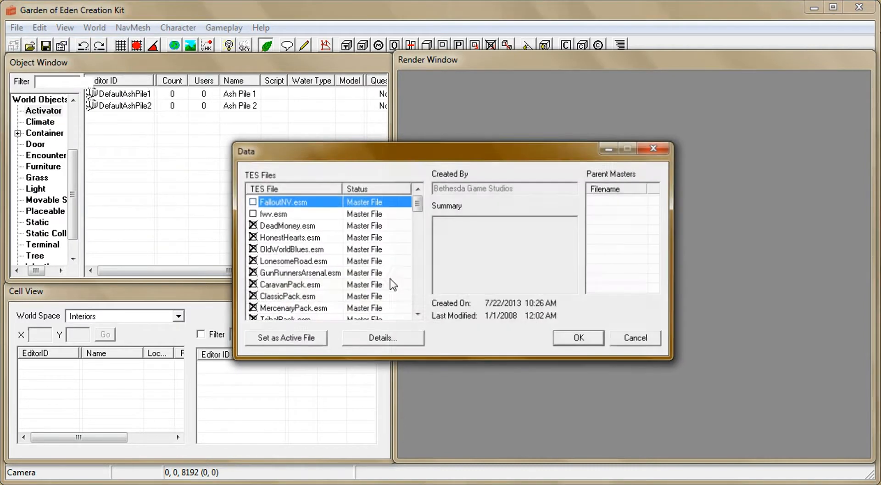
{"action": "left_click", "coordinate": [280, 214]}
{"action": "scroll", "coordinate": [312, 265], "scroll_direction": "down", "scroll_amount": 1}
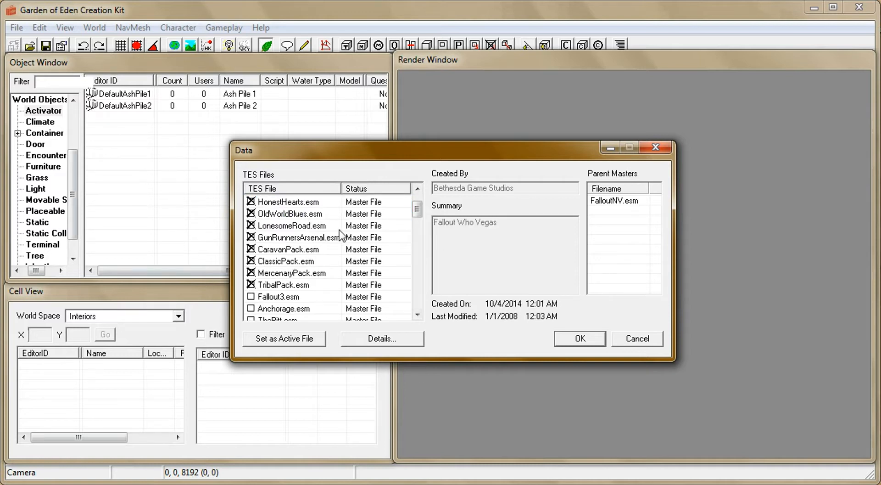
{"action": "scroll", "coordinate": [345, 257], "scroll_direction": "down", "scroll_amount": 1}
{"action": "scroll", "coordinate": [345, 257], "scroll_direction": "down", "scroll_amount": 3}
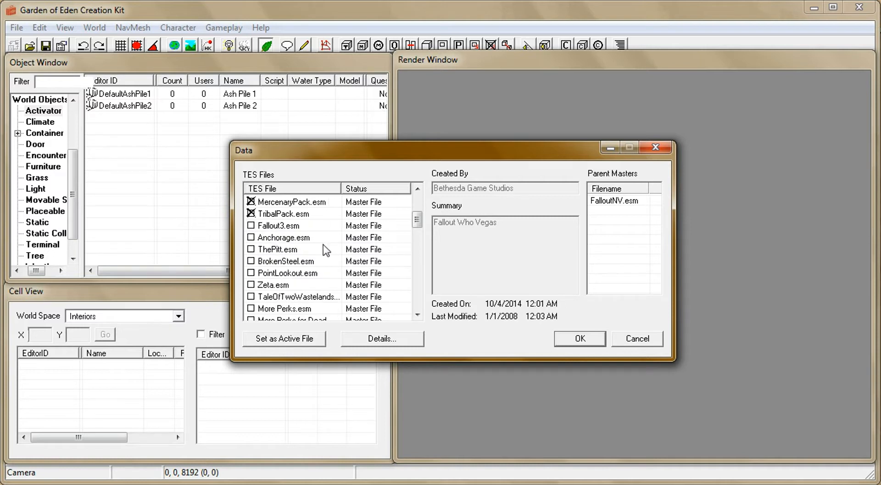
{"action": "scroll", "coordinate": [317, 248], "scroll_direction": "down", "scroll_amount": 3}
{"action": "scroll", "coordinate": [319, 261], "scroll_direction": "down", "scroll_amount": 2}
{"action": "scroll", "coordinate": [317, 267], "scroll_direction": "down", "scroll_amount": 1}
{"action": "double_click", "coordinate": [281, 263]}
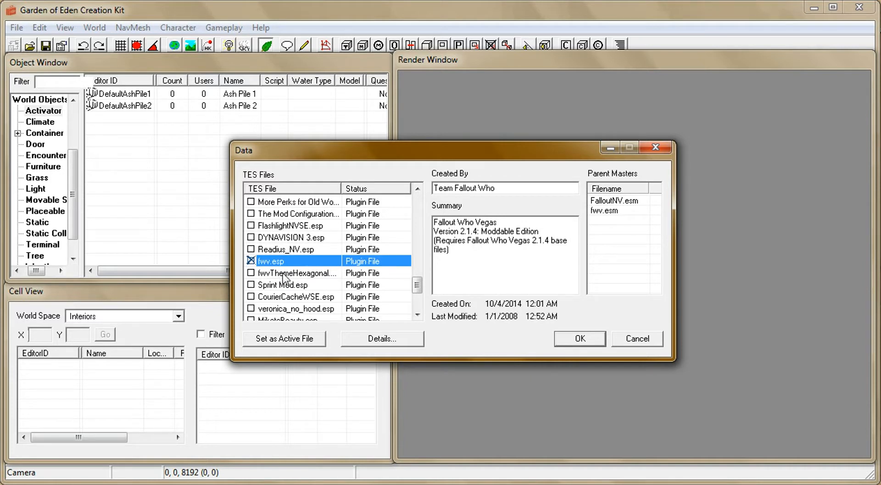
Mark the fwvThemeHexagonal plugin as well and load the selected files without setting an active file
{"action": "double_click", "coordinate": [275, 272]}
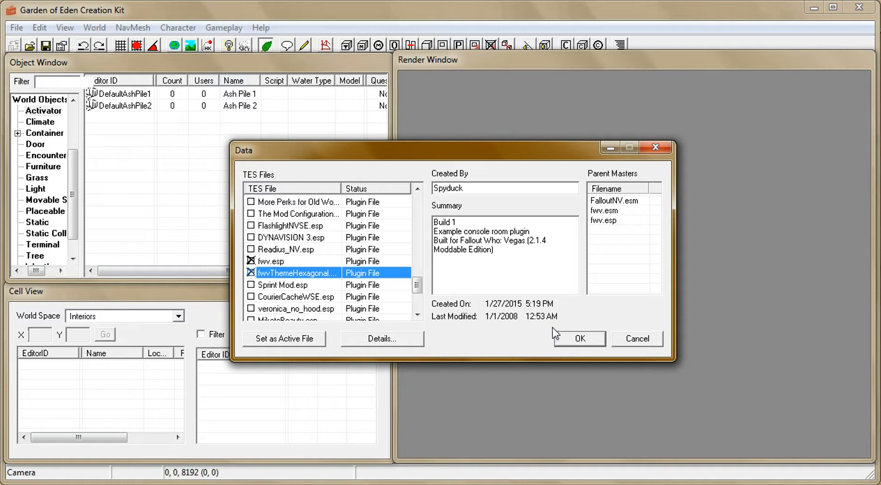
{"action": "left_click", "coordinate": [574, 337]}
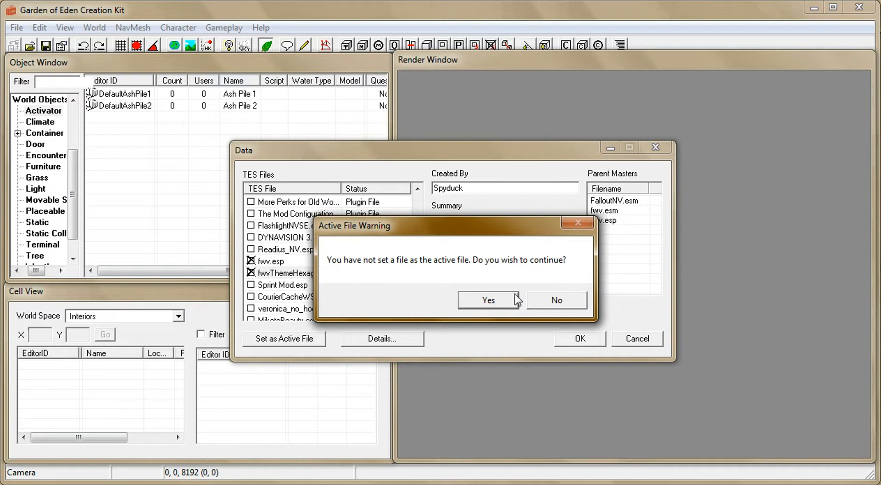
{"action": "left_click", "coordinate": [504, 301]}
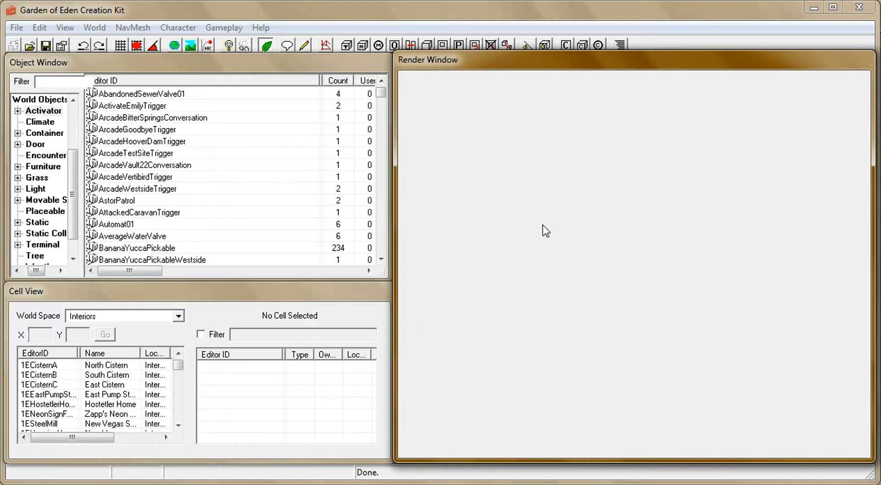
Load the fwvTinterior1 interior cell (The TARDIS) for rendering, dismissing all missing-model warnings of the same origin
{"action": "left_click", "coordinate": [141, 393]}
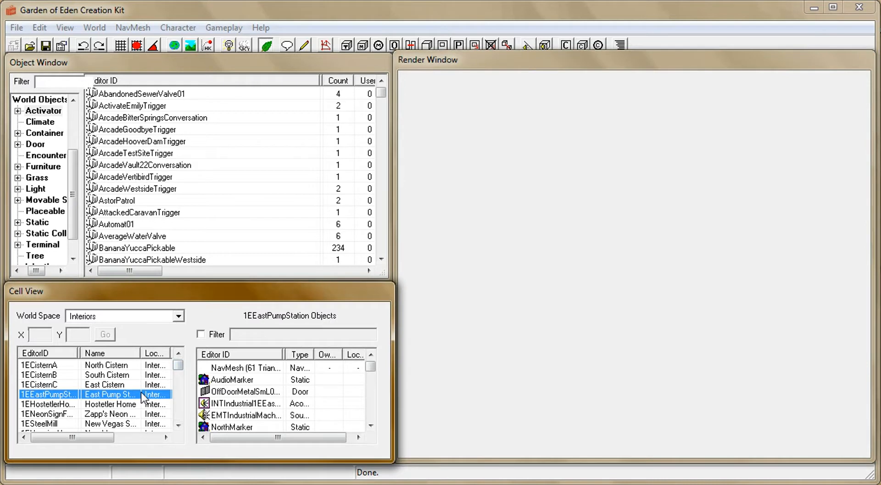
{"action": "scroll", "coordinate": [95, 393], "scroll_direction": "down", "scroll_amount": 15}
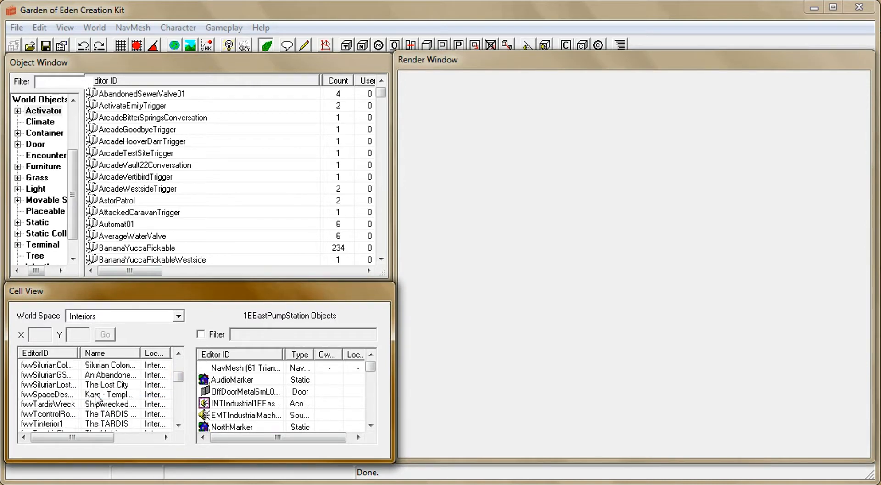
{"action": "scroll", "coordinate": [95, 392], "scroll_direction": "up", "scroll_amount": 2}
{"action": "scroll", "coordinate": [95, 393], "scroll_direction": "up", "scroll_amount": 10}
{"action": "left_click", "coordinate": [68, 423]}
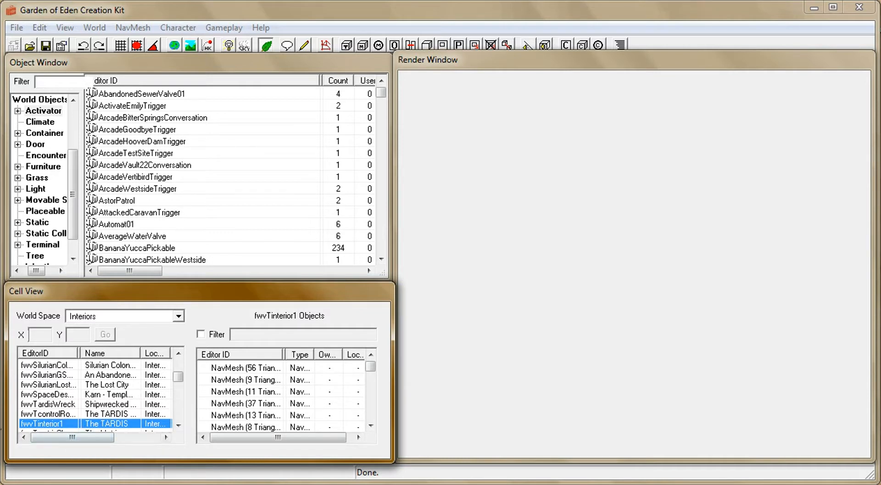
{"action": "double_click", "coordinate": [72, 423]}
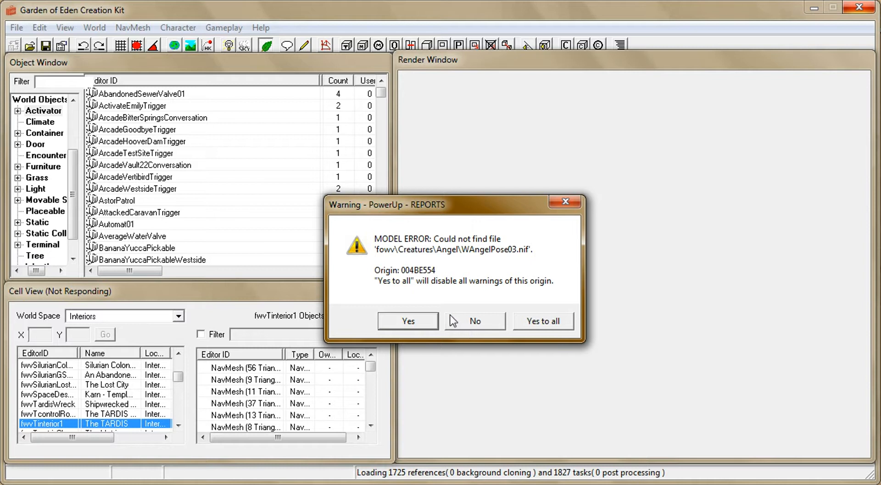
{"action": "left_click", "coordinate": [551, 322]}
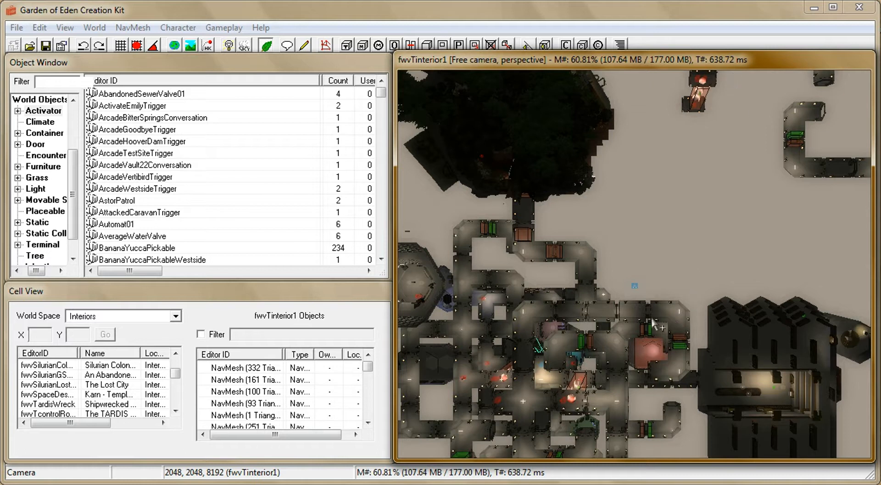
Examine the cell's overall layout and the console rooms enclosed by the large red activator box from above and several angles
{"action": "left_click", "coordinate": [680, 324]}
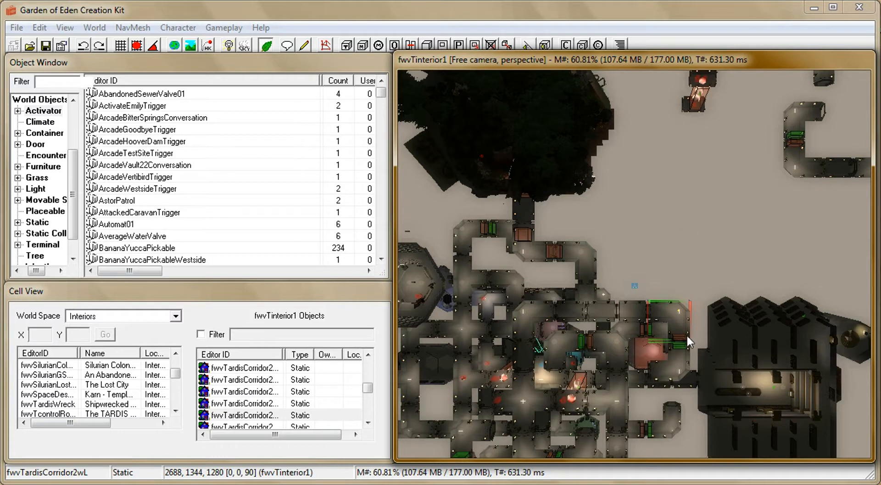
{"action": "middle_click_drag", "start_coordinate": [681, 322], "coordinate": [665, 265], "text": "shift"}
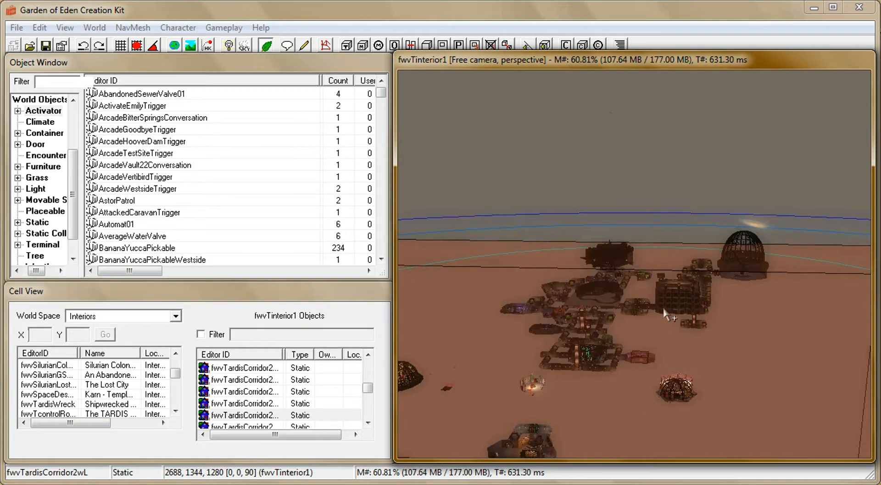
{"action": "middle_click_drag", "start_coordinate": [684, 283], "coordinate": [652, 406], "text": "shift"}
{"action": "left_click", "coordinate": [644, 401]}
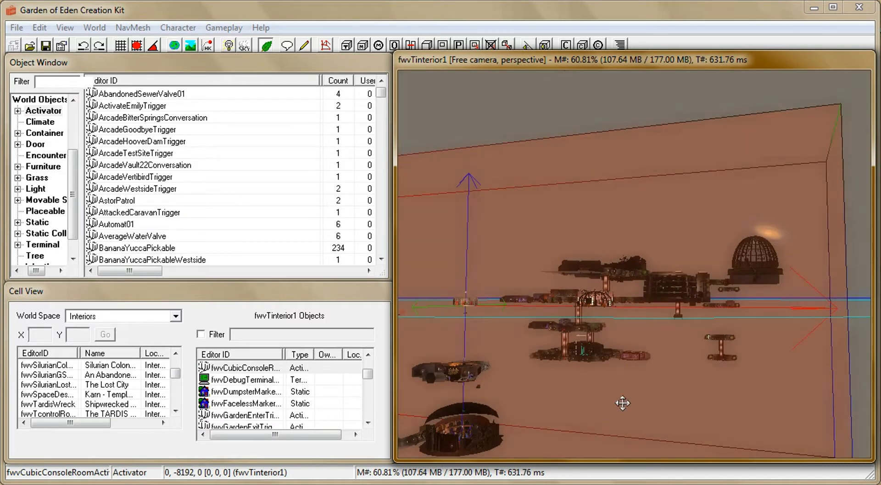
{"action": "key", "text": "t"}
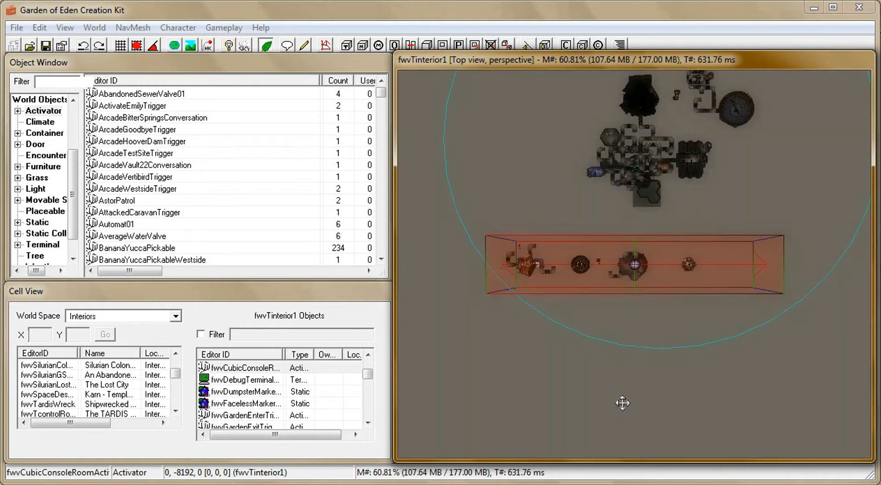
{"action": "middle_click_drag", "start_coordinate": [661, 270], "coordinate": [702, 272], "text": "shift"}
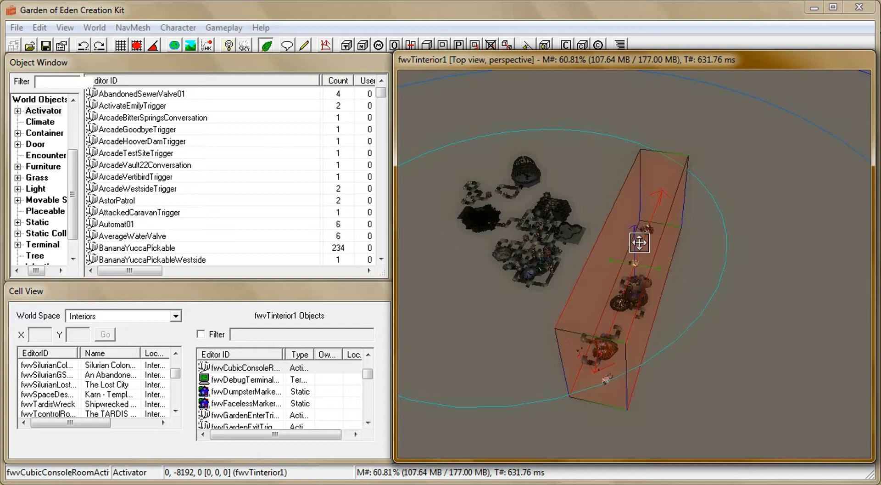
{"action": "middle_click_drag", "start_coordinate": [656, 240], "coordinate": [663, 240], "text": "shift"}
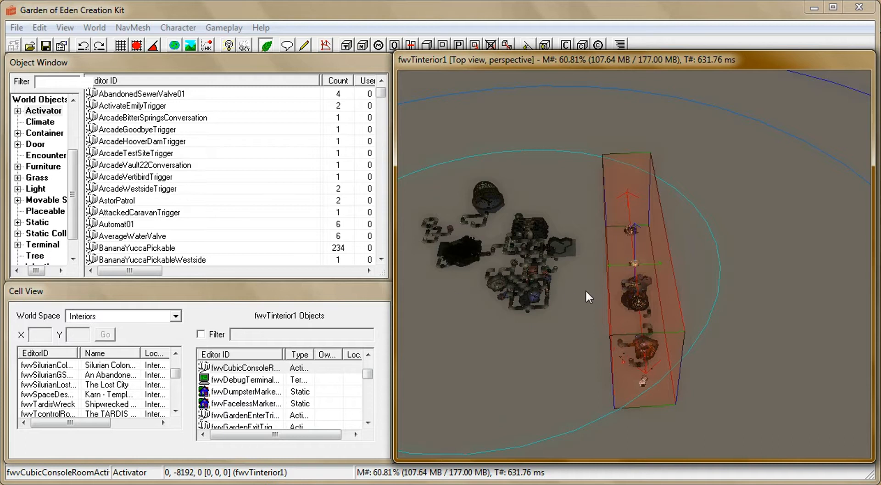
{"action": "middle_click_drag", "start_coordinate": [644, 276], "coordinate": [676, 260], "text": "shift"}
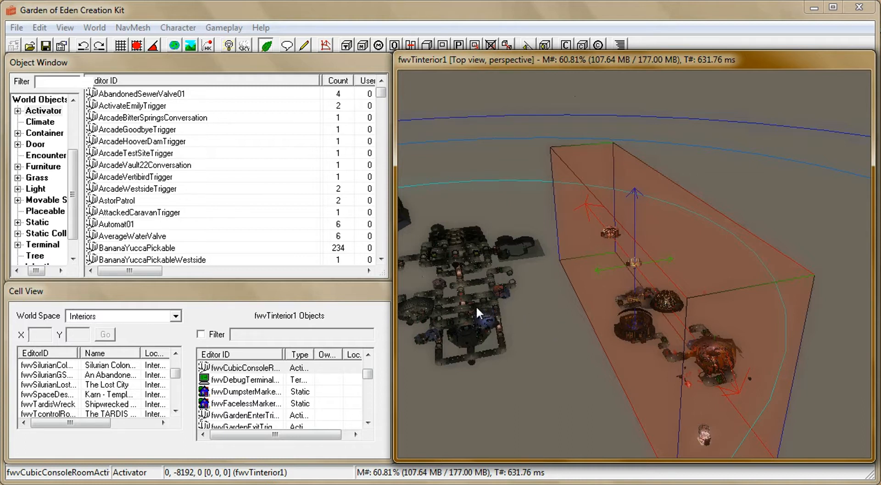
Inspect the TARDIS corridor pieces up close, centring the view on a fwvTardisCorridor4w piece and a fwvTardisCorridor2w piece
{"action": "left_click", "coordinate": [441, 299]}
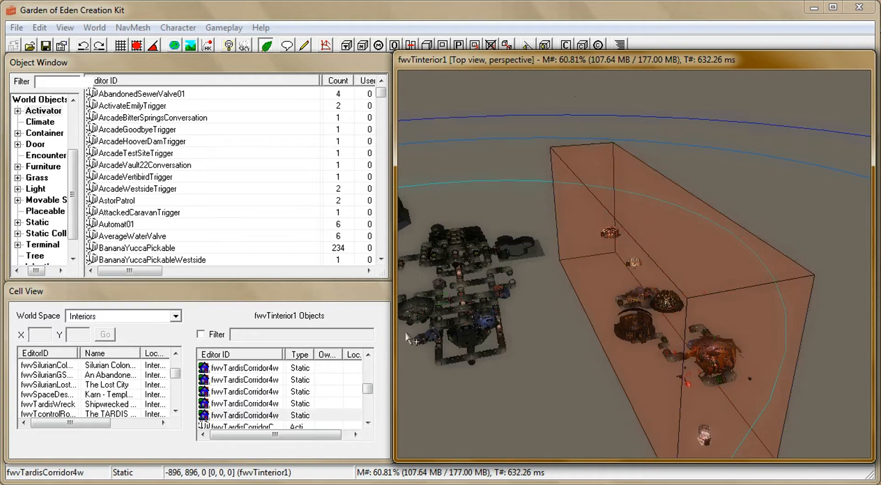
{"action": "key", "text": "t"}
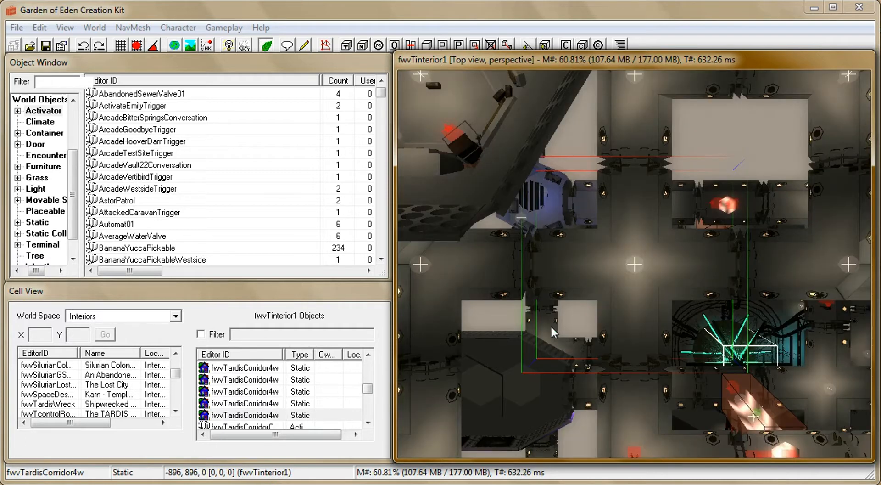
{"action": "middle_click_drag", "start_coordinate": [586, 278], "coordinate": [326, 304], "text": "shift"}
{"action": "scroll", "coordinate": [631, 267], "scroll_direction": "down", "scroll_amount": 3}
{"action": "left_click", "coordinate": [586, 370]}
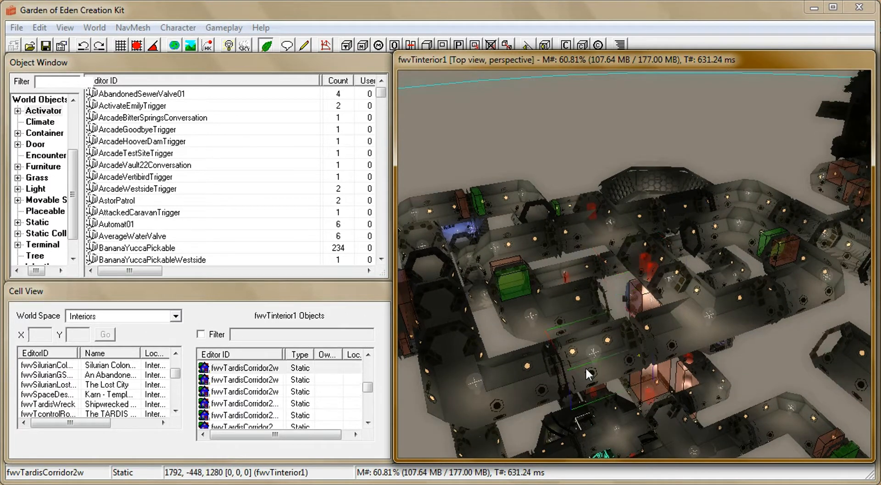
{"action": "key", "text": "t"}
{"action": "middle_click_drag", "start_coordinate": [586, 369], "coordinate": [618, 306], "text": "shift"}
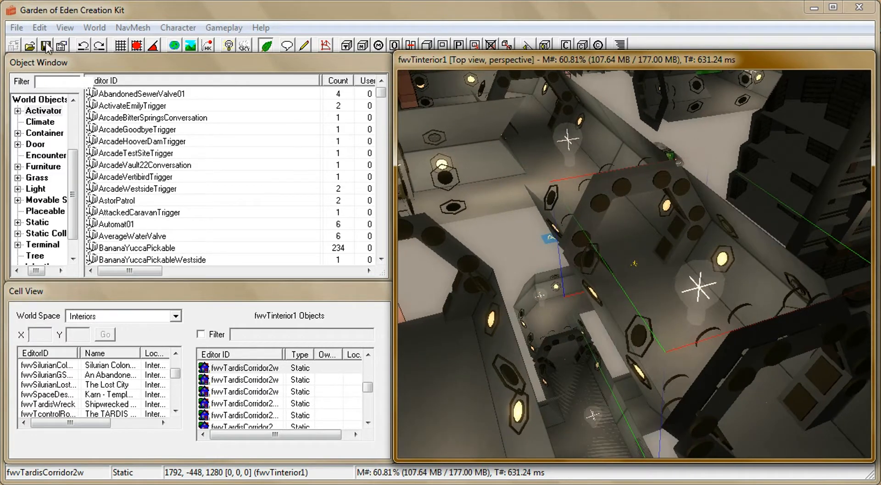
{"action": "left_click", "coordinate": [40, 27]}
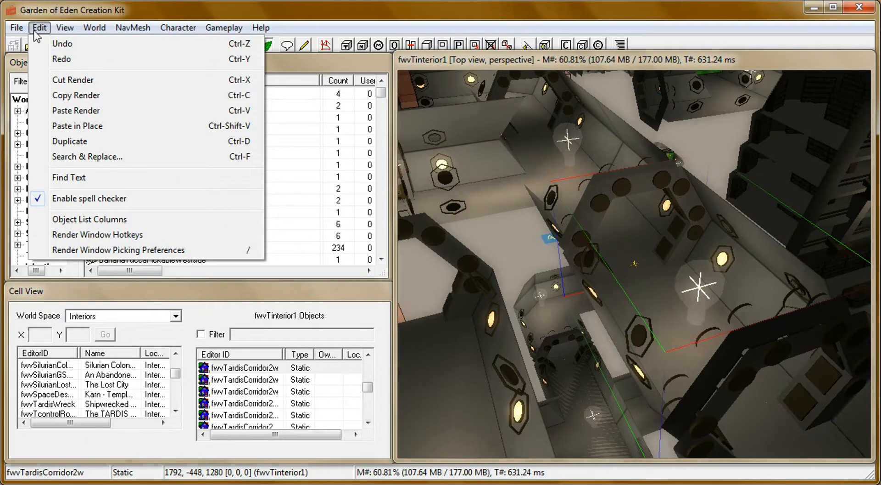
{"action": "left_click", "coordinate": [60, 96]}
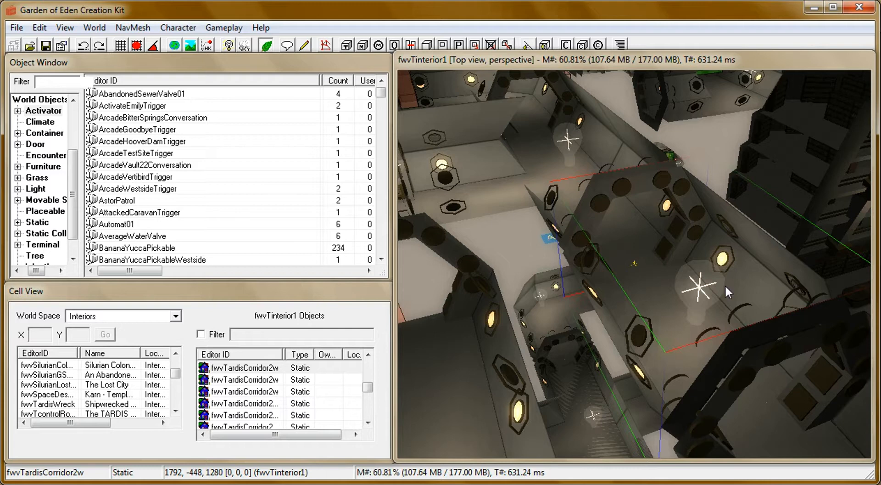
View the whole connected TARDIS interior from a distance
{"action": "scroll", "coordinate": [651, 204], "scroll_direction": "down", "scroll_amount": 6}
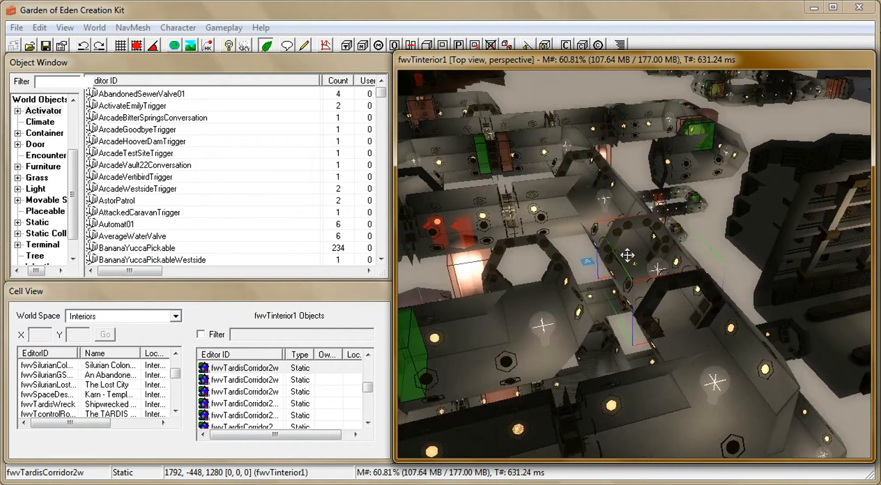
{"action": "scroll", "coordinate": [631, 260], "scroll_direction": "down", "scroll_amount": 10}
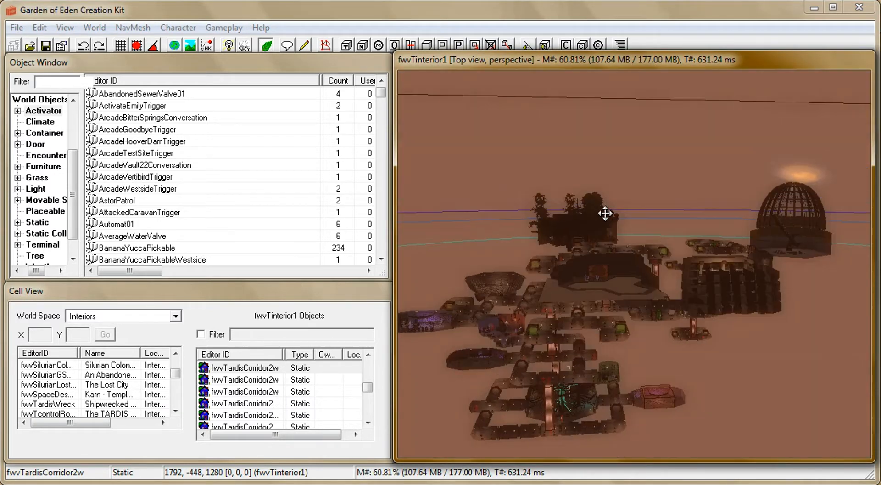
{"action": "scroll", "coordinate": [606, 212], "scroll_direction": "down", "scroll_amount": 3}
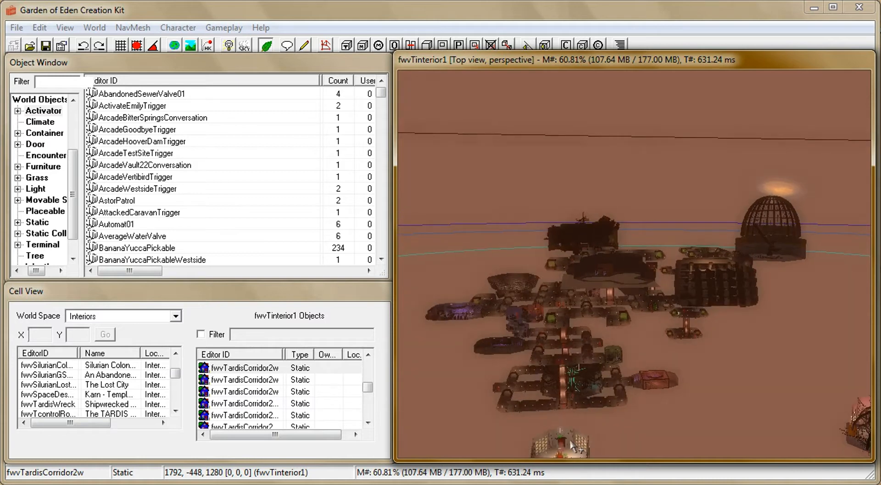
Paste the copied fwvTardisCorridor2w piece beside the fwvT3room console room
{"action": "middle_click_drag", "start_coordinate": [572, 439], "coordinate": [591, 402], "text": "shift"}
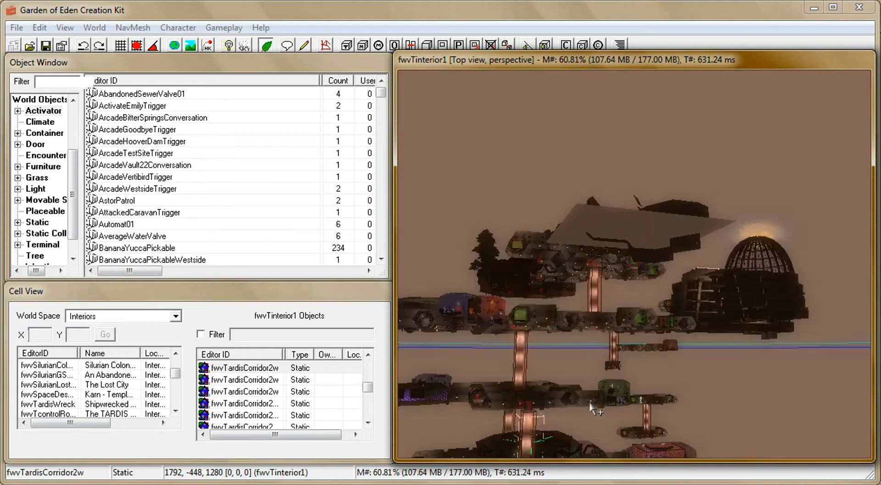
{"action": "left_click", "coordinate": [692, 129]}
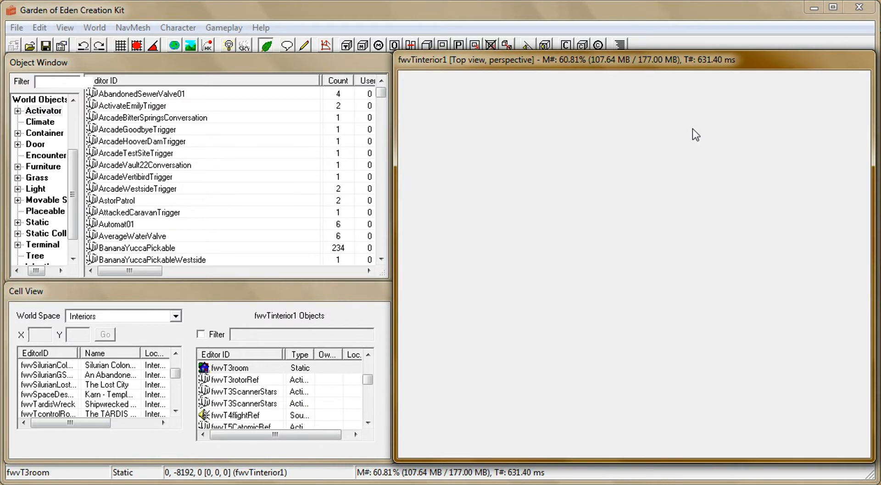
{"action": "middle_click_drag", "start_coordinate": [718, 276], "coordinate": [652, 266], "text": "shift"}
{"action": "left_click", "coordinate": [39, 28]}
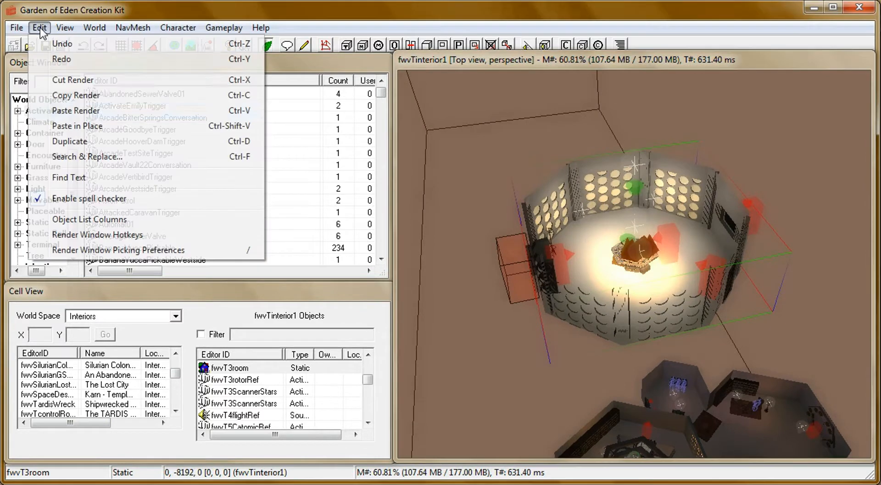
{"action": "left_click", "coordinate": [98, 110]}
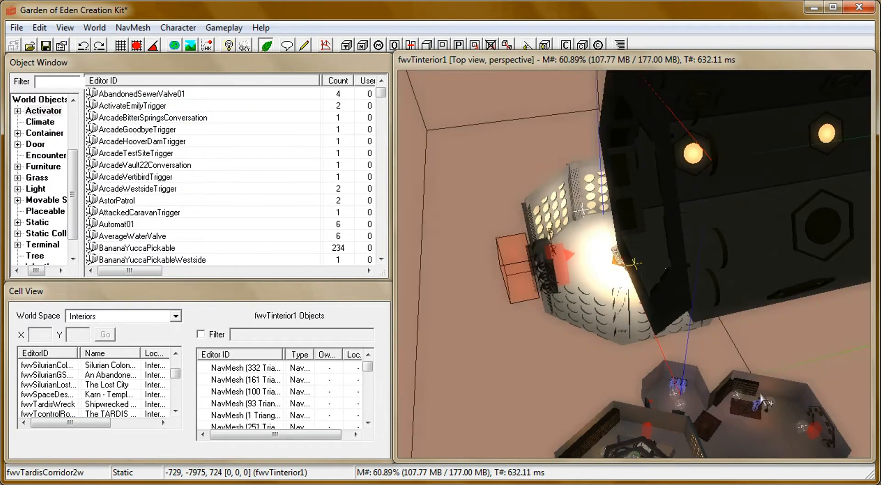
Open the reference properties of the pasted fwvTardisCorridor2w piece, keeping the piece visible beside them
{"action": "left_click", "coordinate": [717, 258]}
{"action": "middle_click_drag", "start_coordinate": [717, 259], "coordinate": [513, 320], "text": "shift"}
{"action": "scroll", "coordinate": [561, 251], "scroll_direction": "down", "scroll_amount": 4}
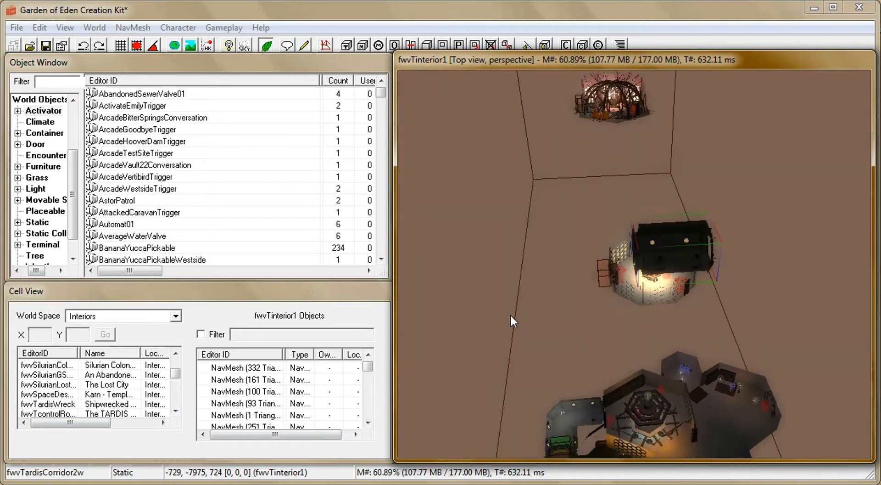
{"action": "scroll", "coordinate": [513, 316], "scroll_direction": "up", "scroll_amount": 4}
{"action": "middle_click_drag", "start_coordinate": [661, 237], "coordinate": [675, 301], "text": "shift"}
{"action": "middle_click_drag", "start_coordinate": [693, 225], "coordinate": [595, 263], "text": "shift"}
{"action": "double_click", "coordinate": [597, 268]}
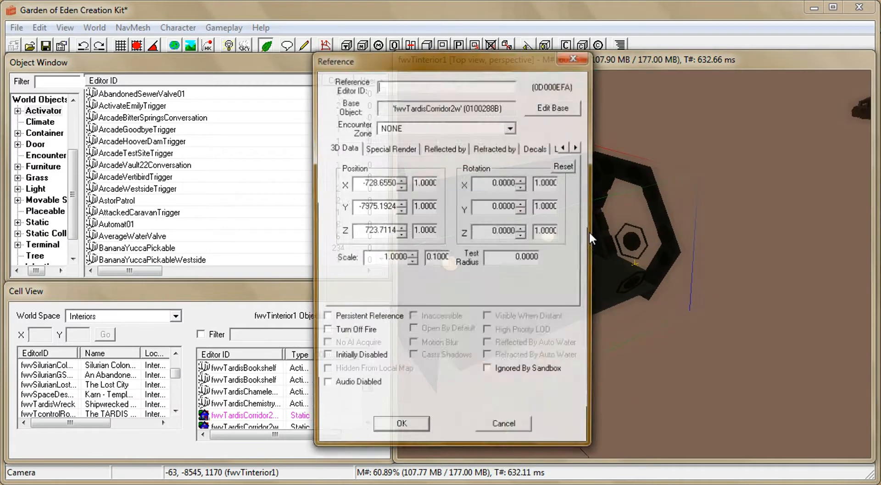
{"action": "left_click_drag", "start_coordinate": [439, 60], "coordinate": [258, 58]}
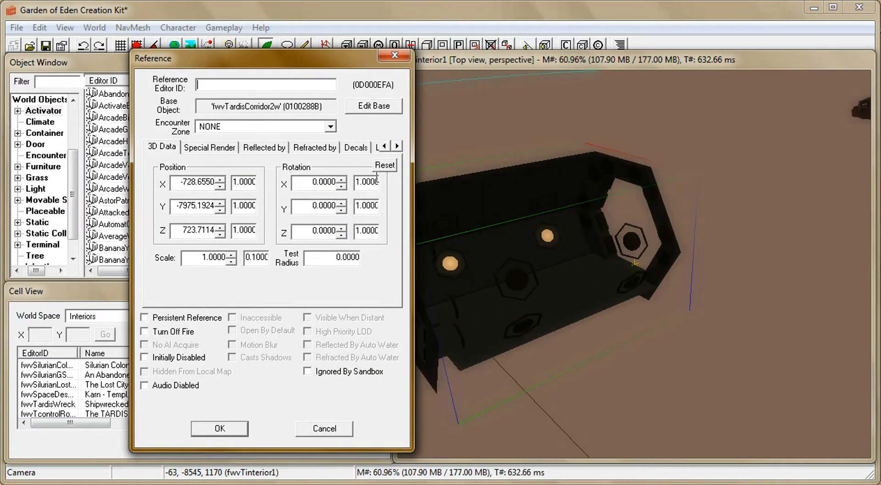
{"action": "left_click_drag", "start_coordinate": [310, 64], "coordinate": [267, 74]}
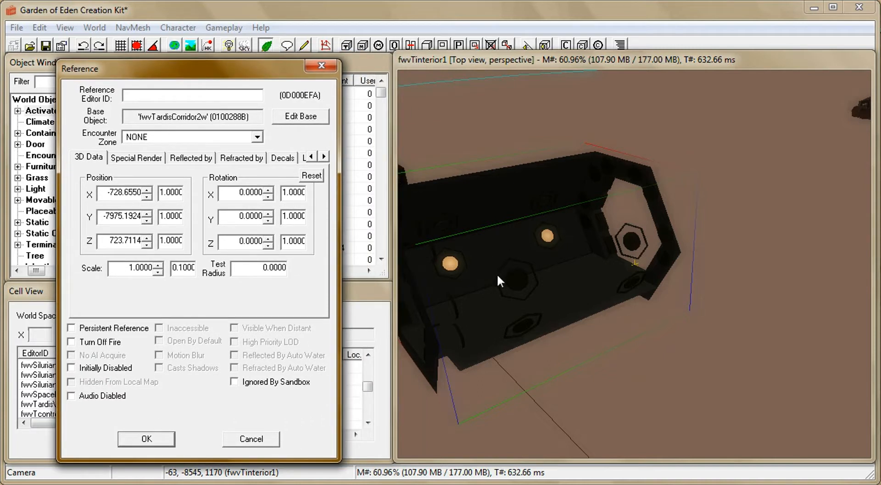
Try to rotate the pasted corridor piece about its Y axis
{"action": "left_click", "coordinate": [268, 222]}
{"action": "left_click", "coordinate": [269, 222]}
{"action": "left_click", "coordinate": [268, 222]}
{"action": "left_click", "coordinate": [269, 222]}
{"action": "left_click_drag", "start_coordinate": [269, 221], "coordinate": [271, 213]}
{"action": "left_click", "coordinate": [271, 222]}
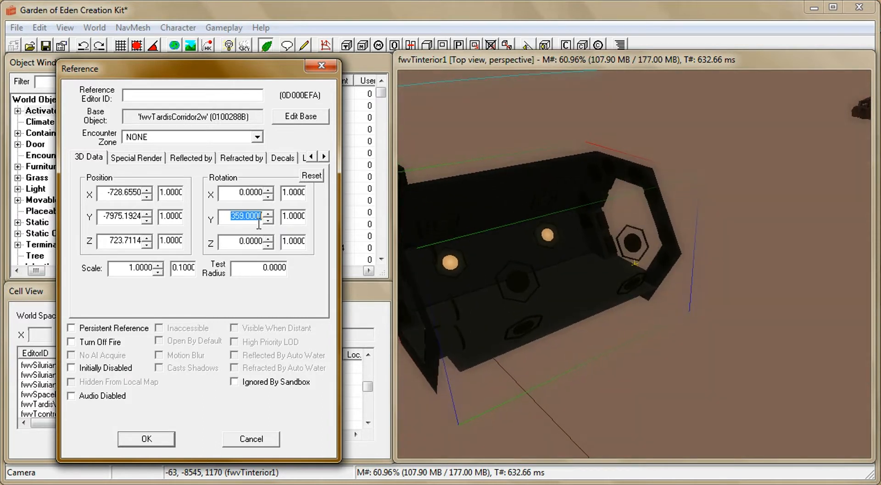
{"action": "left_click", "coordinate": [252, 216]}
{"action": "type", "text": "234"}
{"action": "key", "text": "BackSpace"}
{"action": "key", "text": "BackSpace"}
{"action": "key", "text": "BackSpace"}
{"action": "left_click", "coordinate": [298, 215]}
{"action": "left_click", "coordinate": [267, 213]}
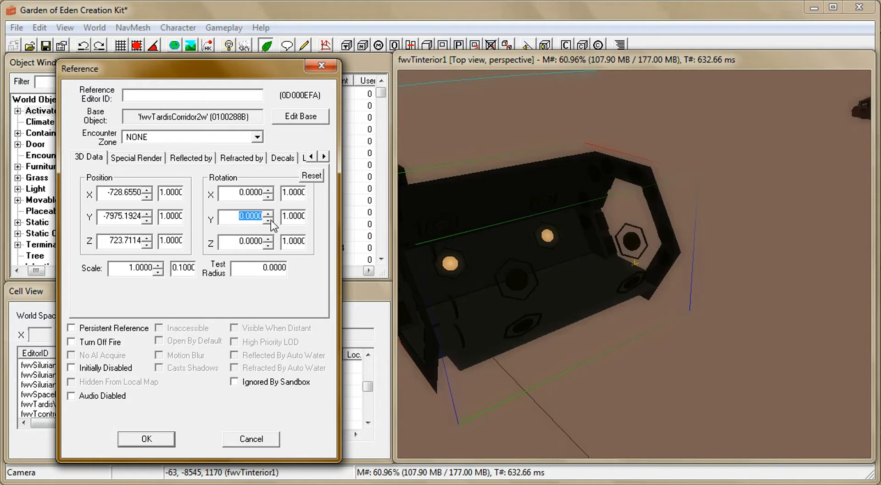
Stand the corridor piece upright by setting its X rotation to 270 degrees, and accept the change
{"action": "left_click", "coordinate": [267, 196]}
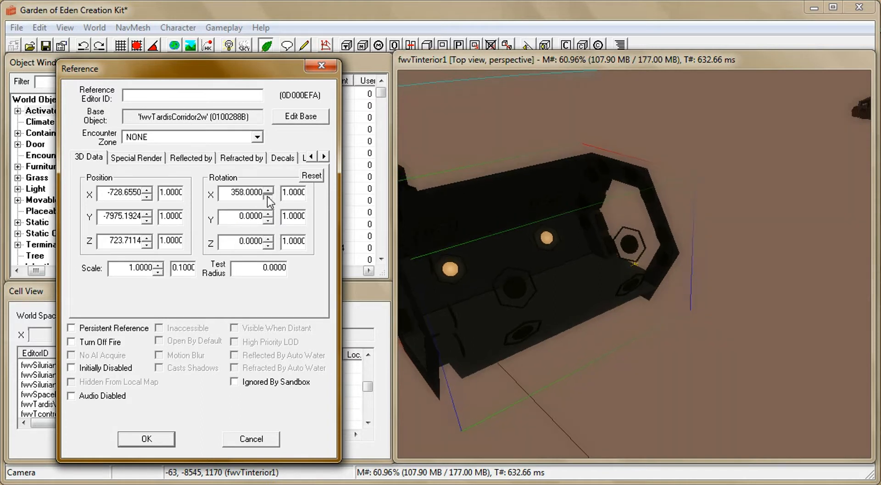
{"action": "left_click_drag", "start_coordinate": [268, 196], "coordinate": [267, 196]}
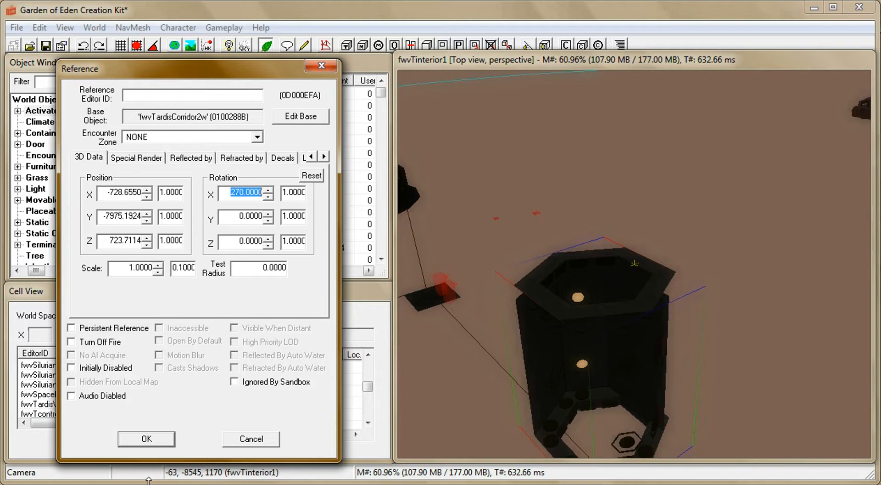
{"action": "left_click", "coordinate": [145, 438]}
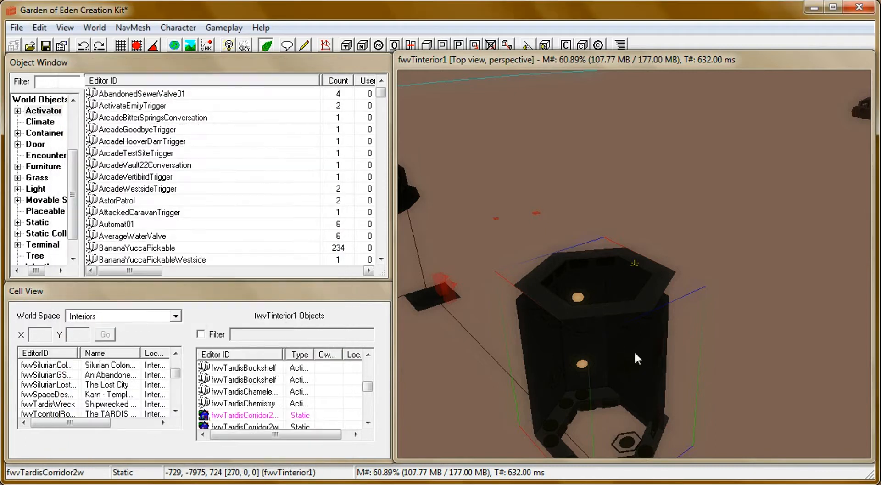
Shift the upright corridor piece to about X -764, Y -7952
{"action": "left_click", "coordinate": [589, 311]}
{"action": "left_click_drag", "start_coordinate": [571, 302], "coordinate": [565, 240]}
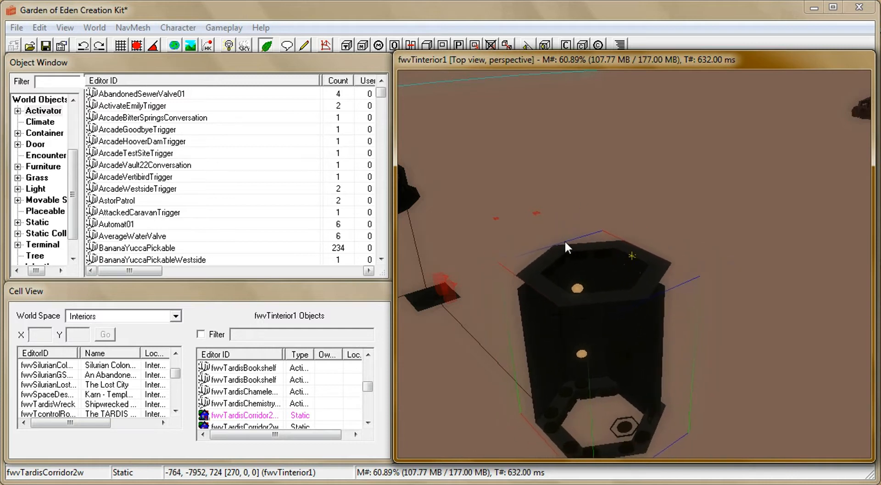
{"action": "left_click", "coordinate": [527, 196]}
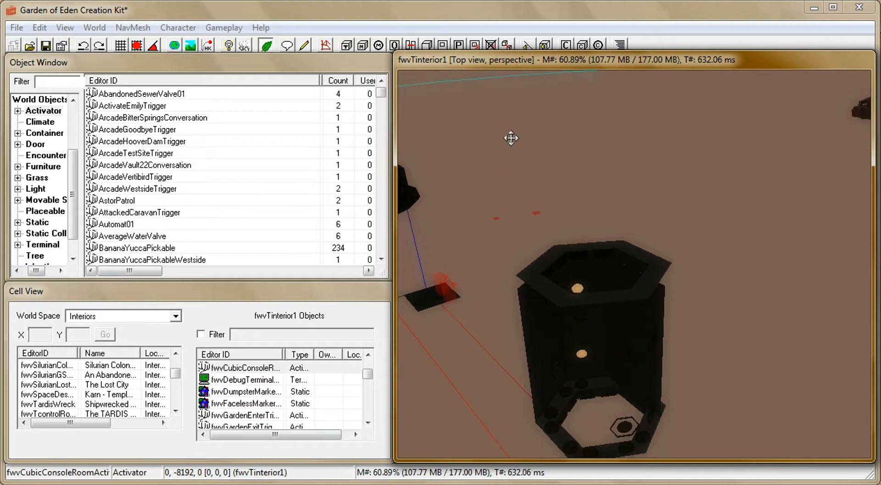
{"action": "left_click", "coordinate": [544, 284]}
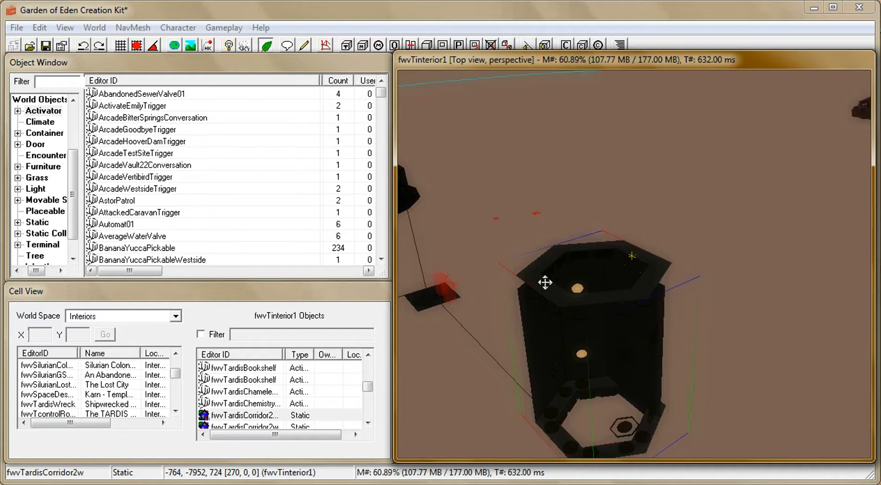
Raise the upright corridor piece to a Z position of about 1676
{"action": "double_click", "coordinate": [557, 281]}
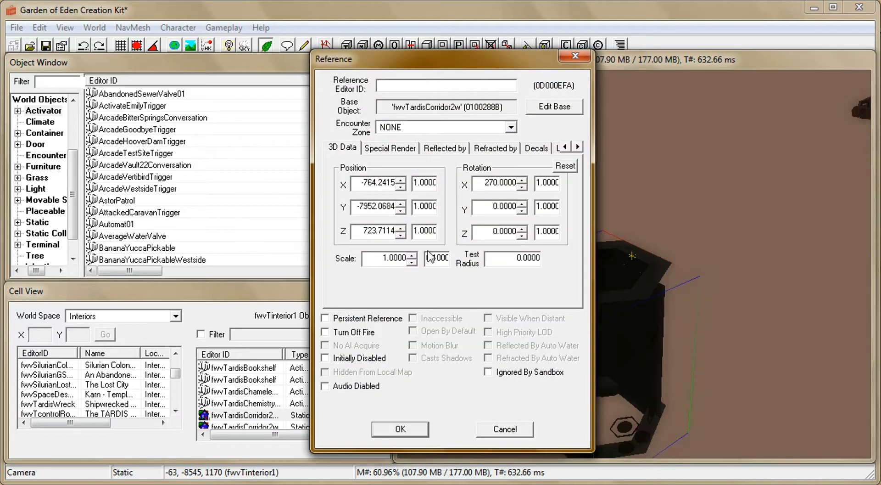
{"action": "left_click_drag", "start_coordinate": [455, 61], "coordinate": [206, 47]}
{"action": "left_click", "coordinate": [151, 214]}
{"action": "left_click", "coordinate": [151, 214]}
{"action": "left_click_drag", "start_coordinate": [151, 213], "coordinate": [152, 214]}
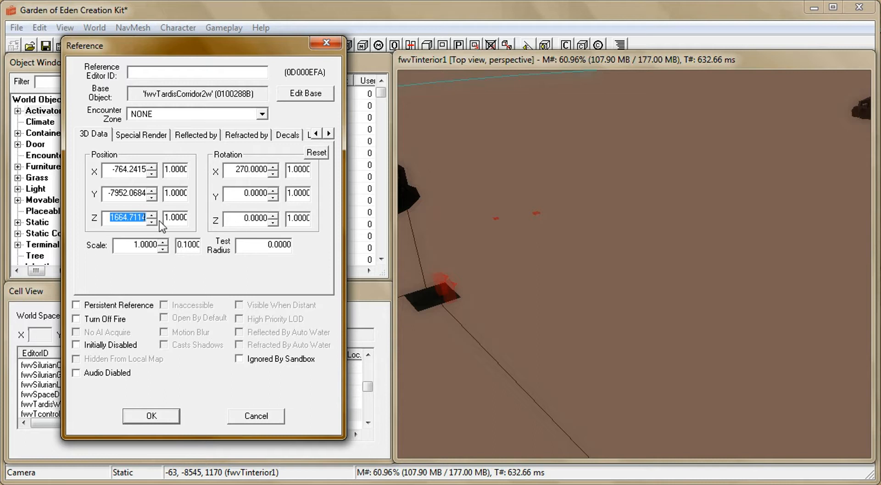
{"action": "left_click_drag", "start_coordinate": [153, 215], "coordinate": [153, 215]}
{"action": "left_click", "coordinate": [150, 416]}
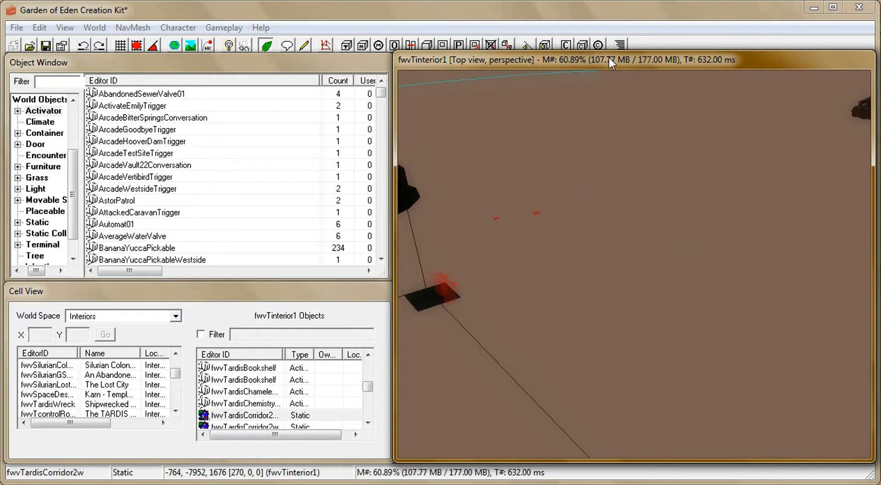
Set the upright corridor piece's Z position to 2000
{"action": "key", "text": "t"}
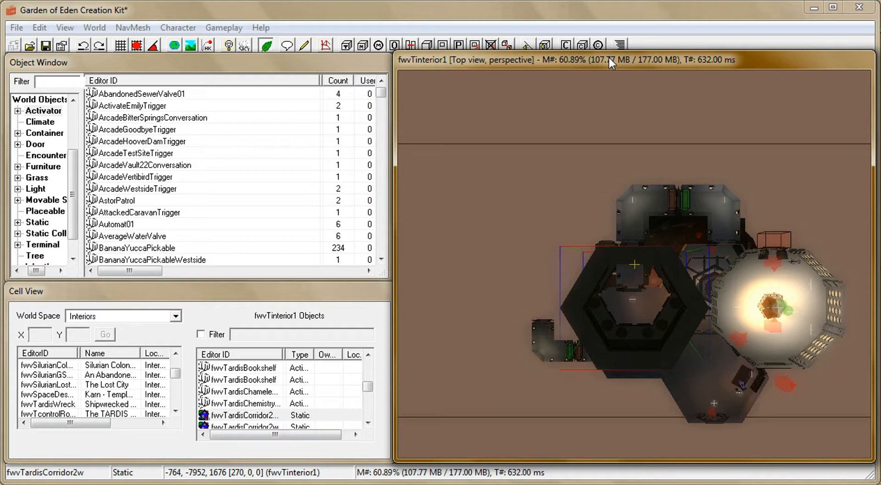
{"action": "middle_click_drag", "start_coordinate": [635, 256], "coordinate": [689, 281], "text": "shift"}
{"action": "double_click", "coordinate": [678, 289]}
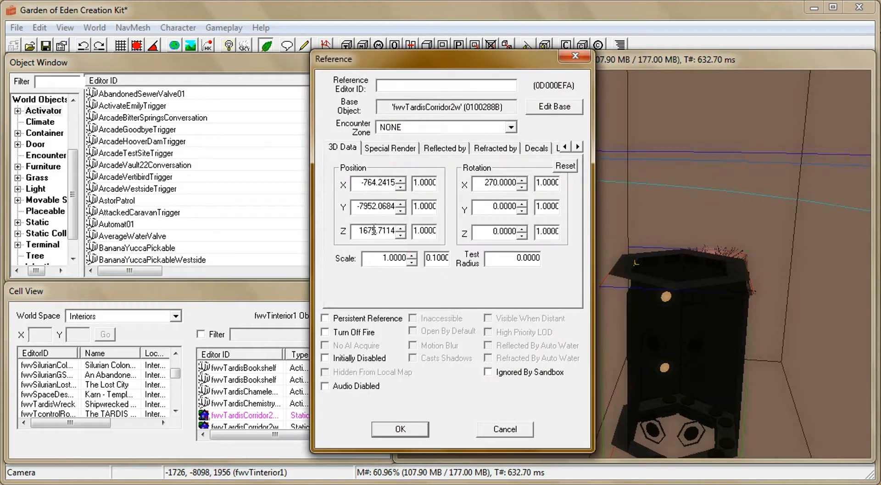
{"action": "left_click", "coordinate": [375, 231]}
{"action": "key", "text": "Left"}
{"action": "key", "text": "Left"}
{"action": "key", "text": "Right"}
{"action": "key", "text": "Right"}
{"action": "key", "text": "Right"}
{"action": "key", "text": "Right"}
{"action": "key", "text": "BackSpace"}
{"action": "key", "text": "BackSpace"}
{"action": "key", "text": "BackSpace"}
{"action": "key", "text": "BackSpace"}
{"action": "key", "text": "BackSpace"}
{"action": "key", "text": "BackSpace"}
{"action": "key", "text": "BackSpace"}
{"action": "key", "text": "Delete"}
{"action": "key", "text": "Delete"}
{"action": "type", "text": "2000"}
{"action": "key", "text": "Return"}
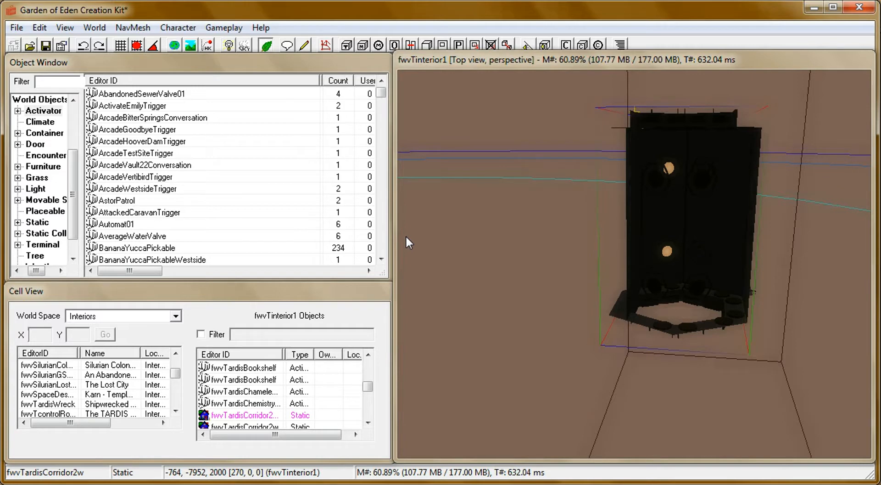
Move the raised corridor piece to about X -2059, Y -7800
{"action": "left_click", "coordinate": [682, 127]}
{"action": "middle_click_drag", "start_coordinate": [698, 159], "coordinate": [608, 406], "text": "shift"}
{"action": "key", "text": "t"}
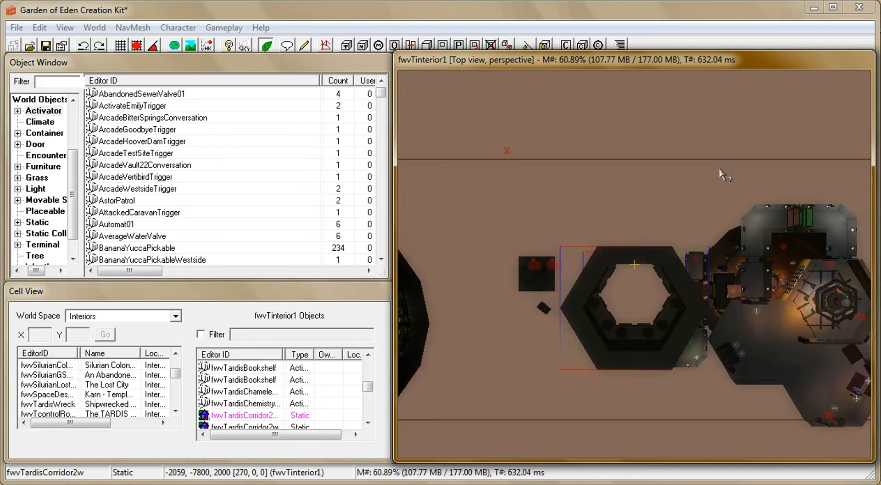
{"action": "middle_click_drag", "start_coordinate": [664, 257], "coordinate": [762, 162], "text": "shift"}
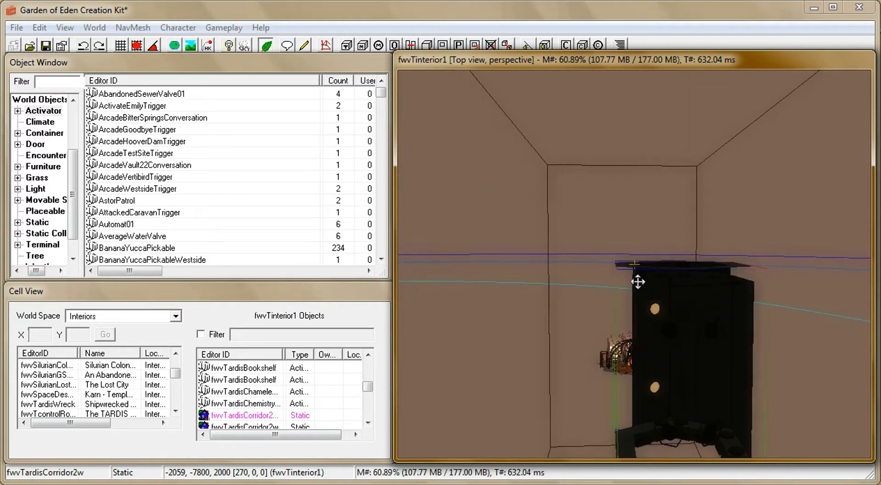
{"action": "middle_click_drag", "start_coordinate": [693, 281], "coordinate": [635, 300], "text": "shift"}
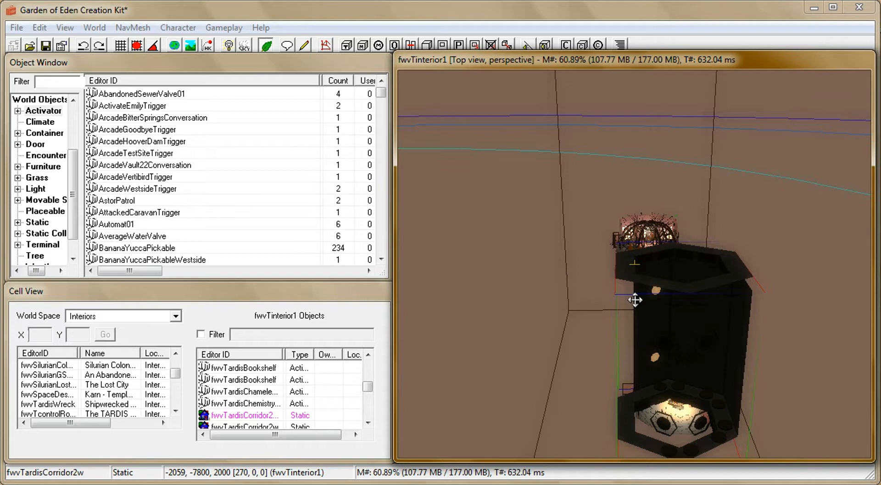
Enlarge the upright corridor piece by setting its scale to 1.4
{"action": "double_click", "coordinate": [621, 263]}
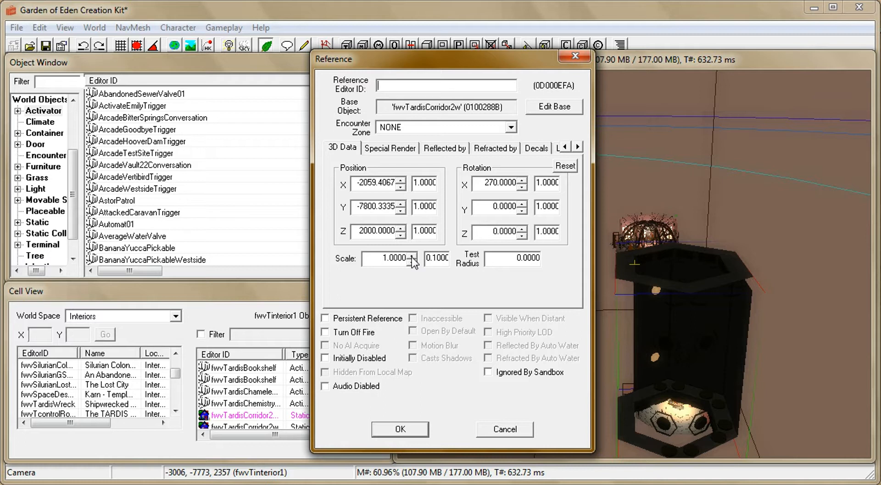
{"action": "left_click", "coordinate": [413, 256]}
{"action": "left_click", "coordinate": [413, 256]}
{"action": "left_click", "coordinate": [413, 256]}
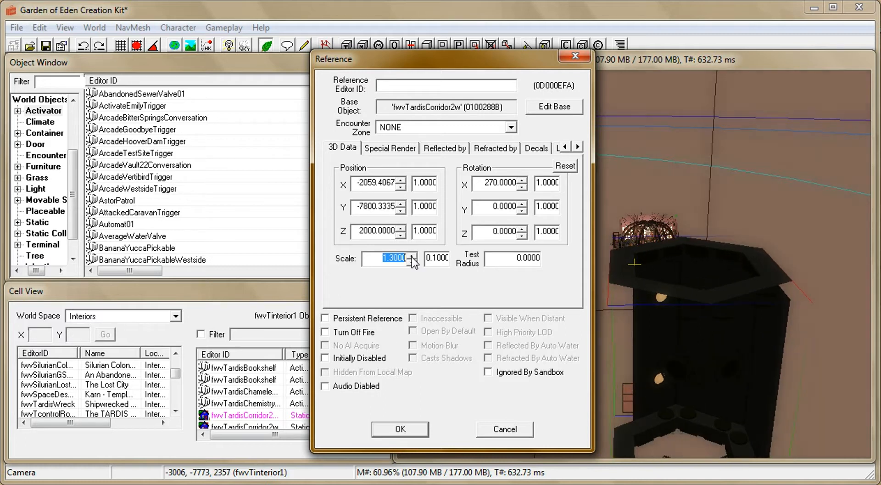
{"action": "left_click", "coordinate": [412, 256]}
{"action": "left_click", "coordinate": [412, 256]}
{"action": "left_click", "coordinate": [412, 261]}
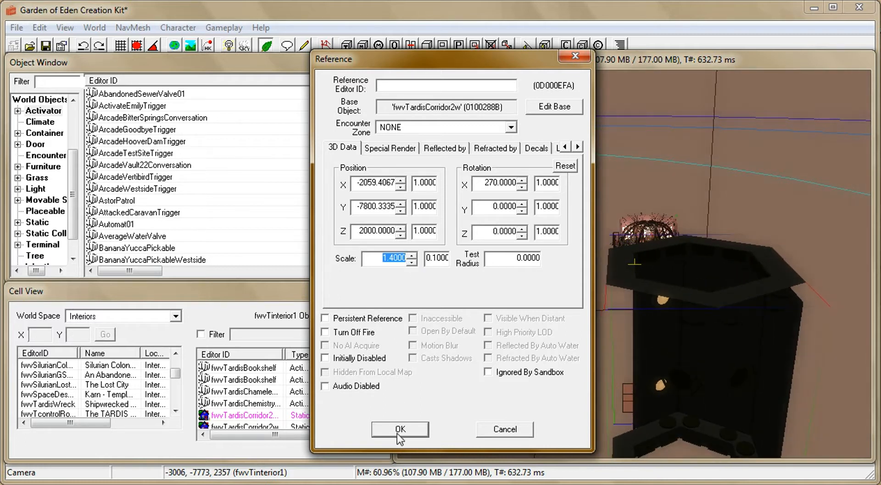
{"action": "left_click", "coordinate": [399, 429]}
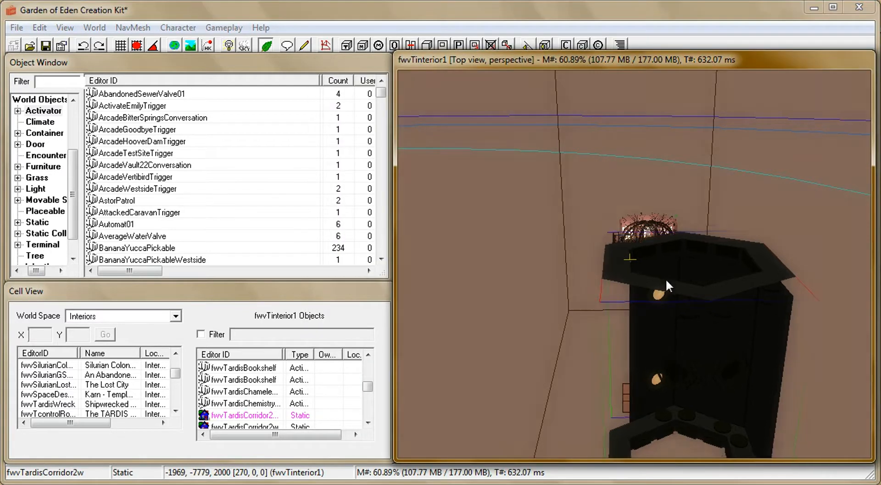
Reposition the enlarged corridor piece to about X -1966, Y -7779
{"action": "left_click_drag", "start_coordinate": [668, 286], "coordinate": [666, 277]}
{"action": "key", "text": "t"}
{"action": "middle_click_drag", "start_coordinate": [657, 277], "coordinate": [738, 261], "text": "shift"}
{"action": "middle_click_drag", "start_coordinate": [650, 315], "coordinate": [494, 136], "text": "shift"}
{"action": "scroll", "coordinate": [488, 394], "scroll_direction": "up", "scroll_amount": 5}
{"action": "middle_click_drag", "start_coordinate": [642, 246], "coordinate": [620, 308], "text": "shift"}
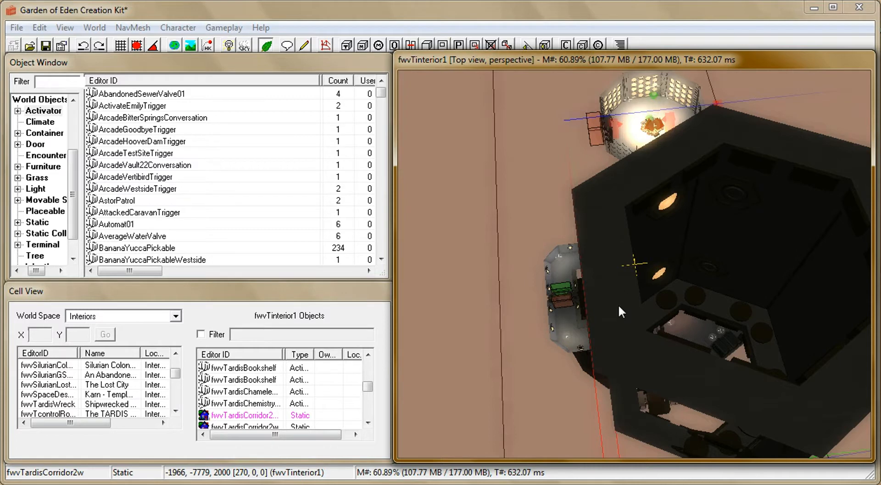
Duplicate the enlarged upright corridor piece in place
{"action": "double_click", "coordinate": [621, 308]}
{"action": "left_click", "coordinate": [575, 56]}
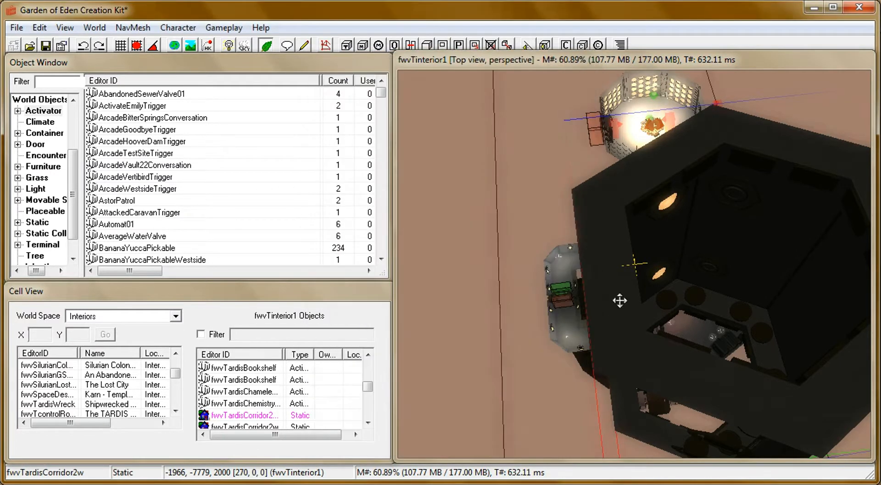
{"action": "left_click", "coordinate": [39, 28]}
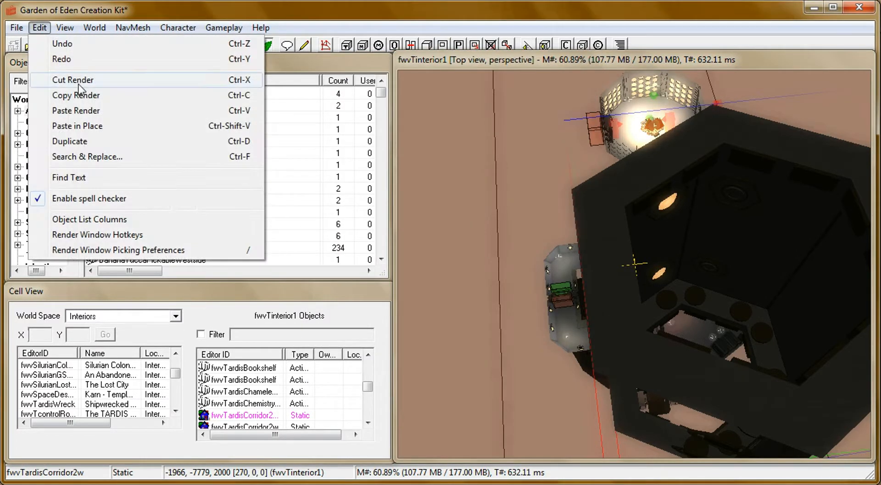
{"action": "left_click", "coordinate": [67, 142]}
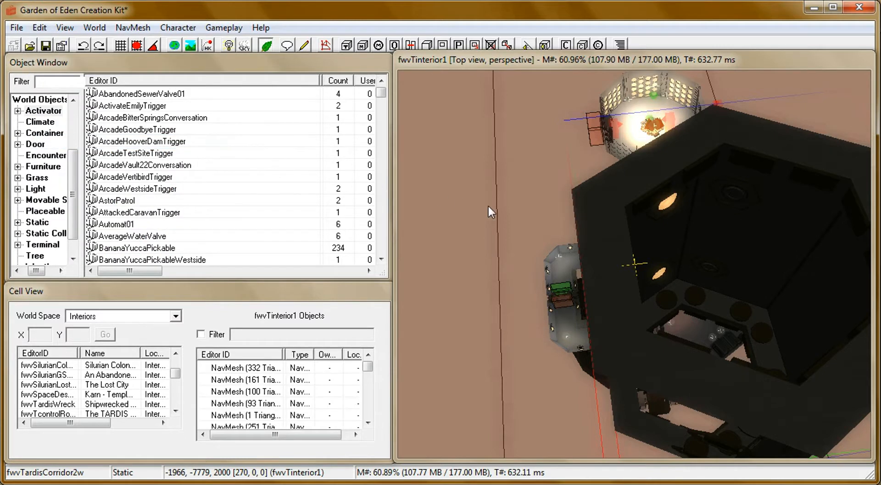
Rotate the duplicated corridor piece about the Z axis to about 96 degrees
{"action": "left_click", "coordinate": [610, 271]}
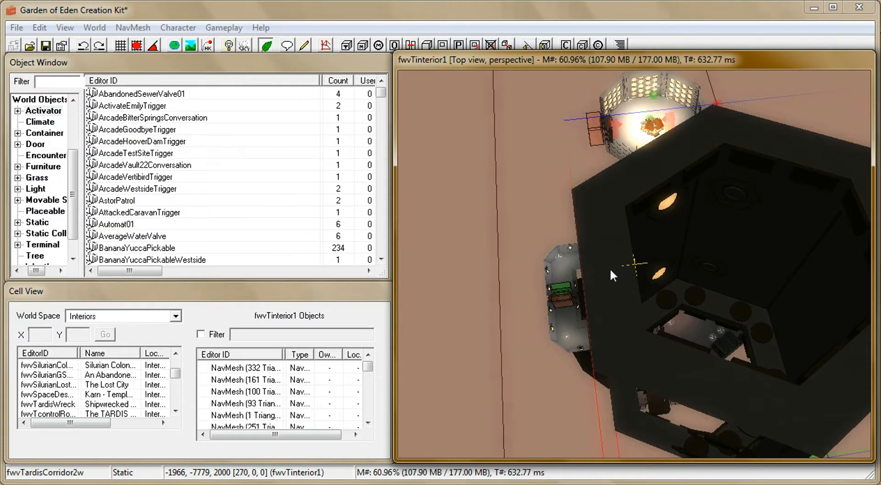
{"action": "mouse_move", "coordinate": [610, 268]}
{"action": "right_mouse_down"}
{"action": "mouse_move", "coordinate": [622, 370]}
{"action": "mouse_move", "coordinate": [607, 275]}
{"action": "right_mouse_up"}
{"action": "right_click_drag", "start_coordinate": [617, 191], "coordinate": [643, 117]}
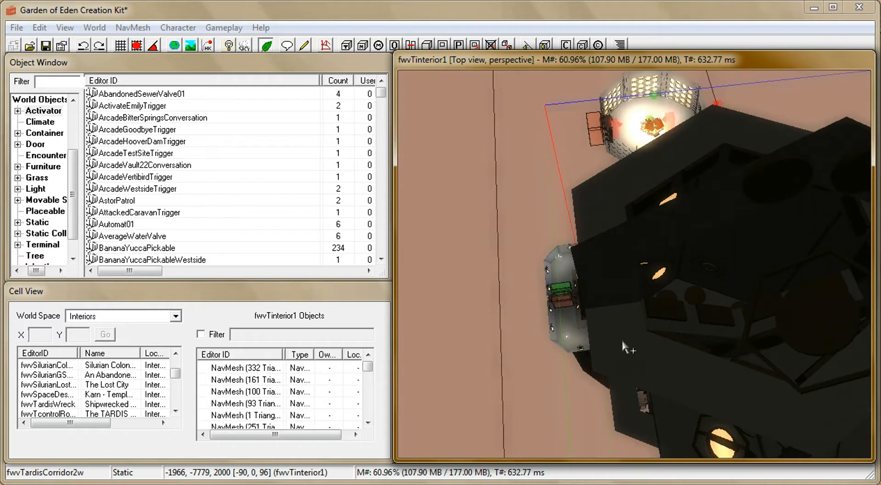
Undo the last Z rotation and set the duplicated corridor piece's Y rotation to 180 instead
{"action": "key", "text": "ctrl+z"}
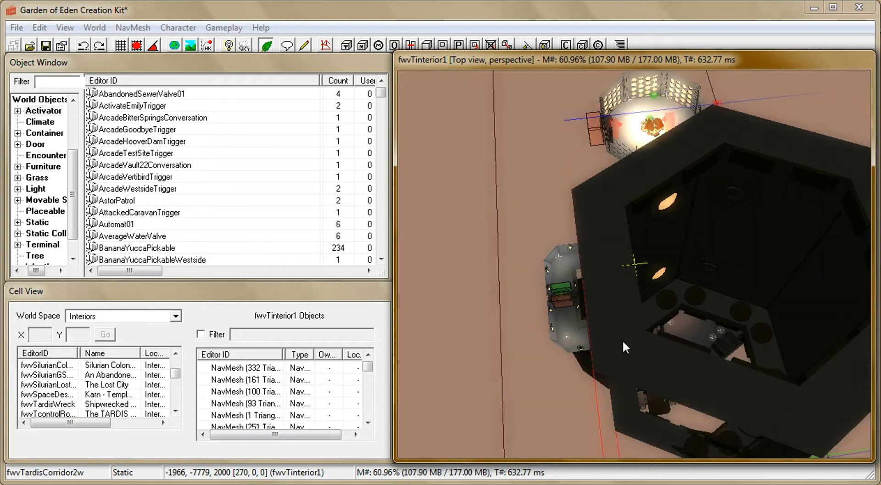
{"action": "double_click", "coordinate": [627, 294]}
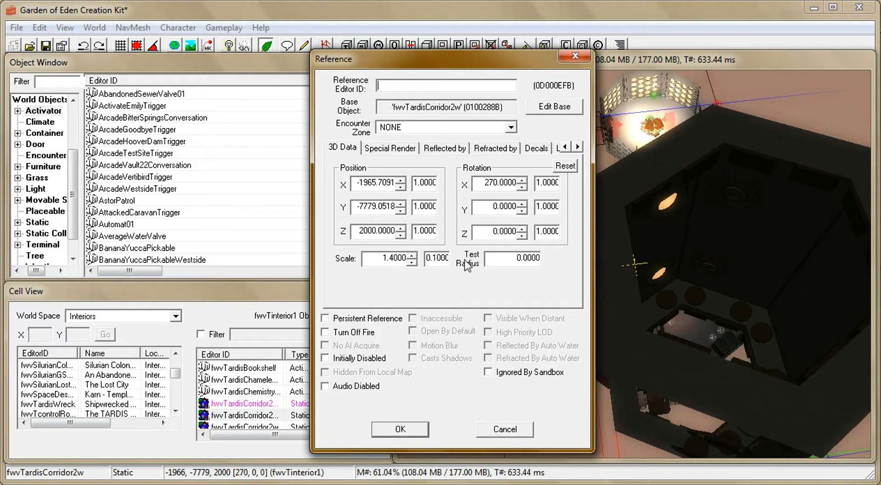
{"action": "left_click", "coordinate": [522, 210]}
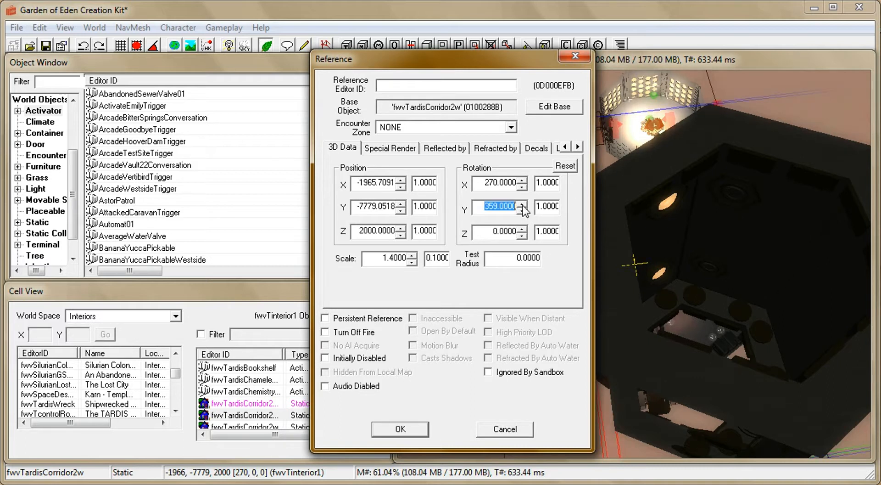
{"action": "left_click", "coordinate": [527, 214]}
{"action": "left_click", "coordinate": [527, 214]}
{"action": "left_click", "coordinate": [527, 213]}
{"action": "left_click", "coordinate": [527, 213]}
{"action": "left_click", "coordinate": [527, 214]}
{"action": "left_click_drag", "start_coordinate": [527, 213], "coordinate": [526, 214]}
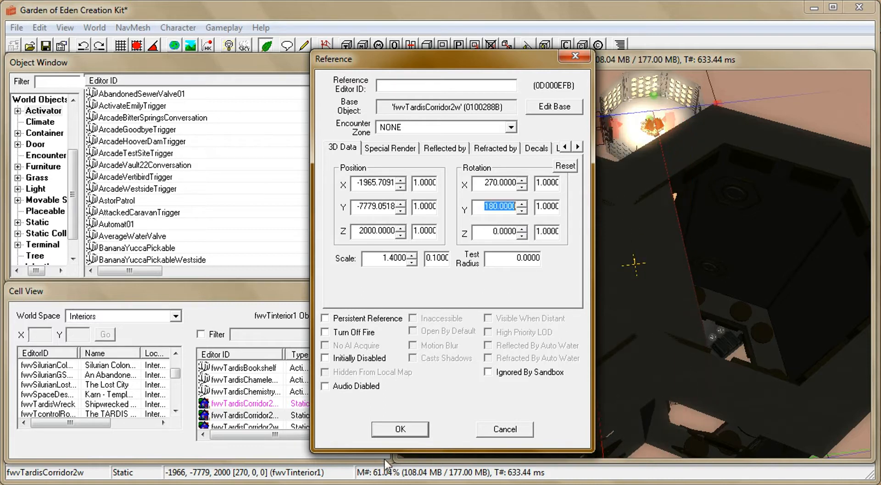
{"action": "left_click", "coordinate": [400, 429]}
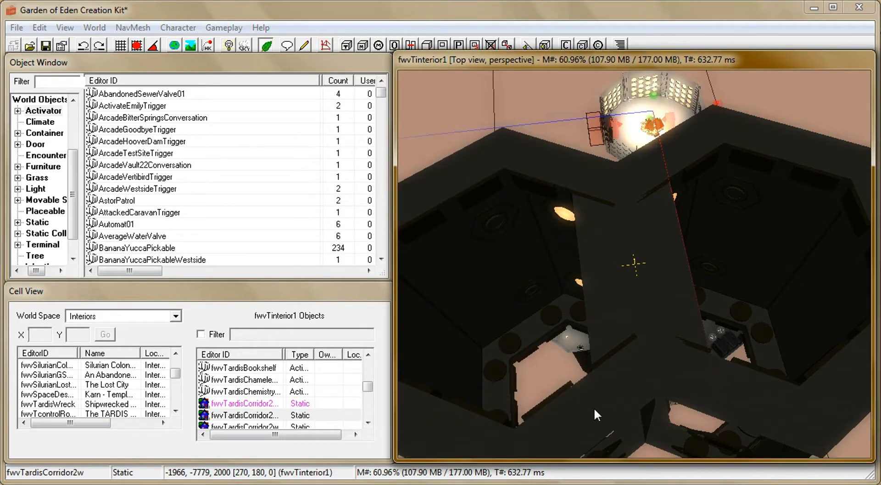
Move the rotated duplicate over the original upright corridor piece, to about X -1965, Y -8048
{"action": "left_click_drag", "start_coordinate": [594, 408], "coordinate": [692, 388]}
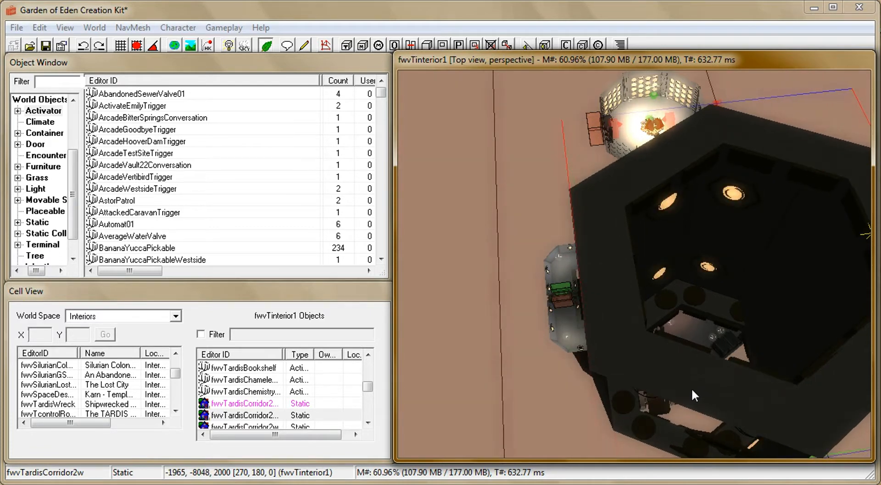
{"action": "key", "text": "t"}
{"action": "scroll", "coordinate": [626, 272], "scroll_direction": "up", "scroll_amount": 10}
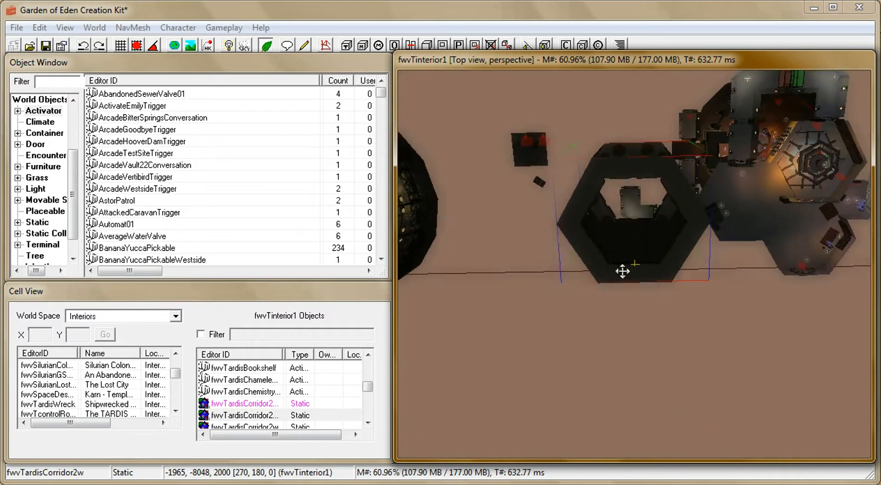
Inspect the combined corridor shell from above and inside, checking how its walls and openings line up
{"action": "scroll", "coordinate": [592, 247], "scroll_direction": "up", "scroll_amount": 10}
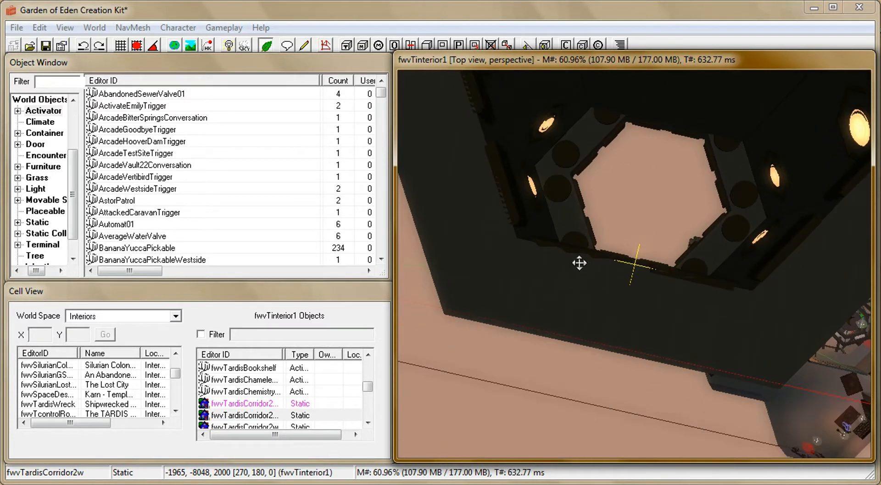
{"action": "scroll", "coordinate": [499, 269], "scroll_direction": "down", "scroll_amount": 6}
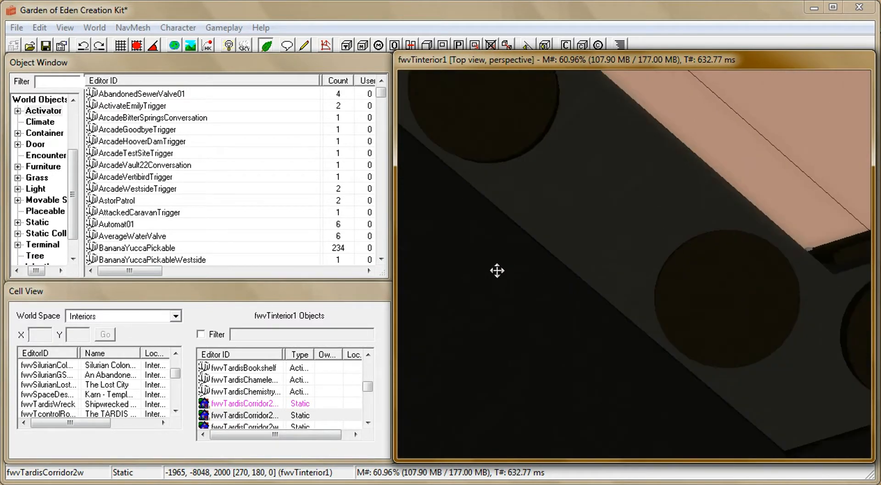
{"action": "scroll", "coordinate": [536, 250], "scroll_direction": "up", "scroll_amount": 5}
{"action": "middle_click_drag", "start_coordinate": [767, 276], "coordinate": [333, 274], "text": "shift"}
{"action": "middle_click_drag", "start_coordinate": [629, 222], "coordinate": [621, 478], "text": "shift"}
{"action": "middle_click_drag", "start_coordinate": [558, 364], "coordinate": [645, 390], "text": "shift"}
{"action": "middle_click_drag", "start_coordinate": [713, 397], "coordinate": [704, 296], "text": "shift"}
{"action": "scroll", "coordinate": [689, 299], "scroll_direction": "down", "scroll_amount": 5}
{"action": "mouse_move", "coordinate": [643, 346]}
{"action": "middle_mouse_down", "text": "shift"}
{"action": "mouse_move", "coordinate": [643, 371]}
{"action": "mouse_move", "coordinate": [668, 360]}
{"action": "mouse_move", "coordinate": [634, 347]}
{"action": "middle_mouse_up", "text": "shift"}
{"action": "scroll", "coordinate": [634, 347], "scroll_direction": "up", "scroll_amount": 10}
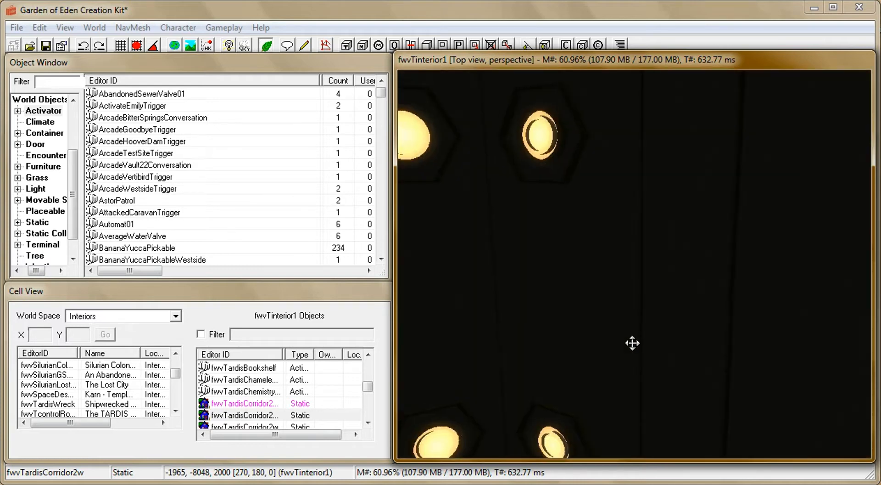
Copy the fwvT6RoomFloor piece from the existing domed console room
{"action": "scroll", "coordinate": [640, 352], "scroll_direction": "up", "scroll_amount": 6}
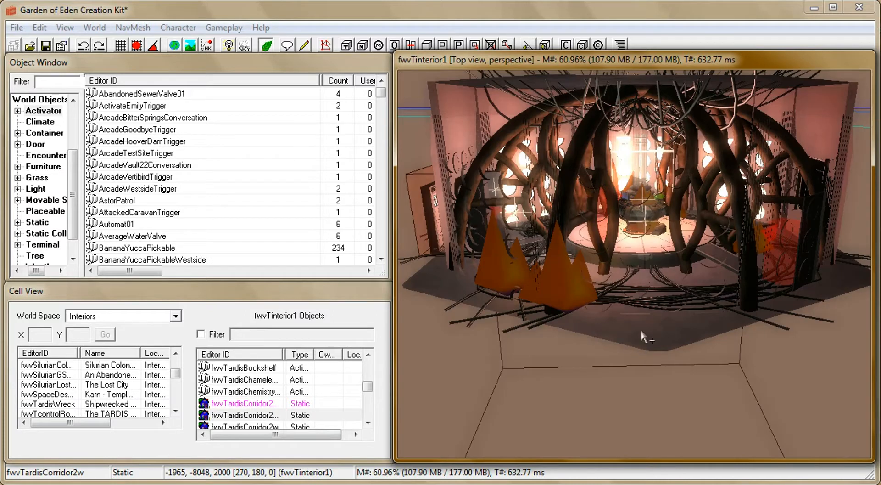
{"action": "left_click", "coordinate": [640, 328]}
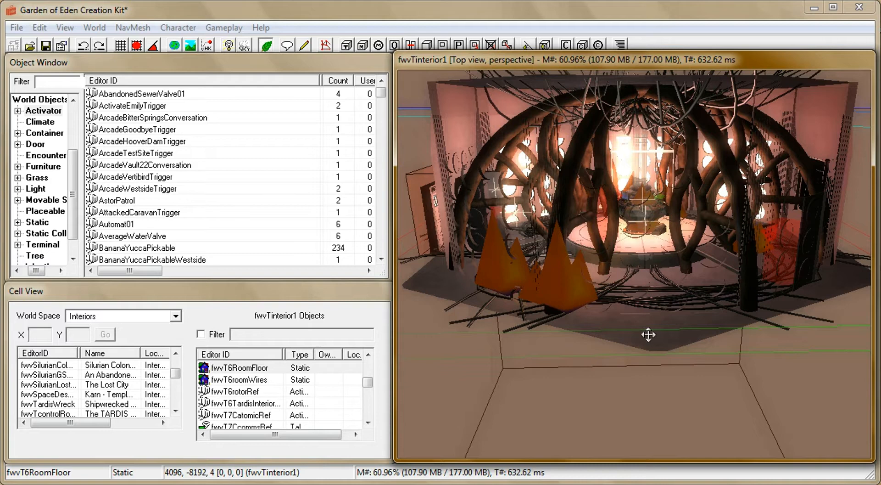
{"action": "left_click", "coordinate": [39, 28]}
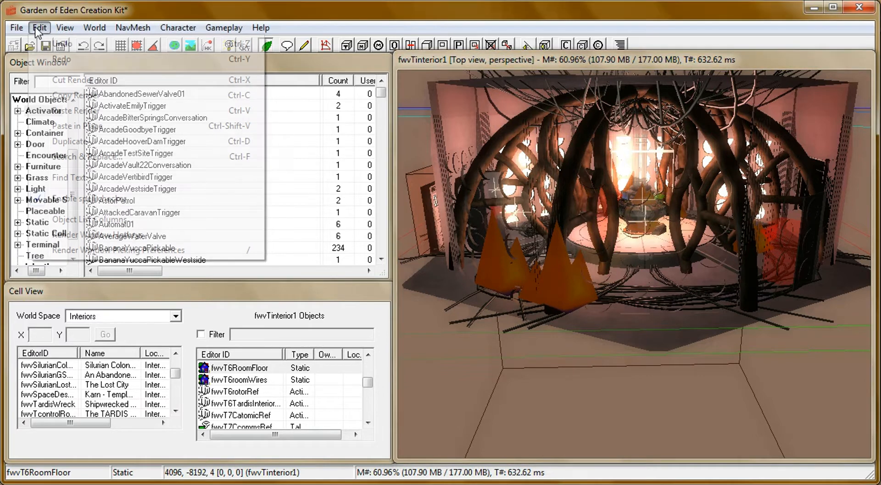
{"action": "left_click", "coordinate": [72, 95]}
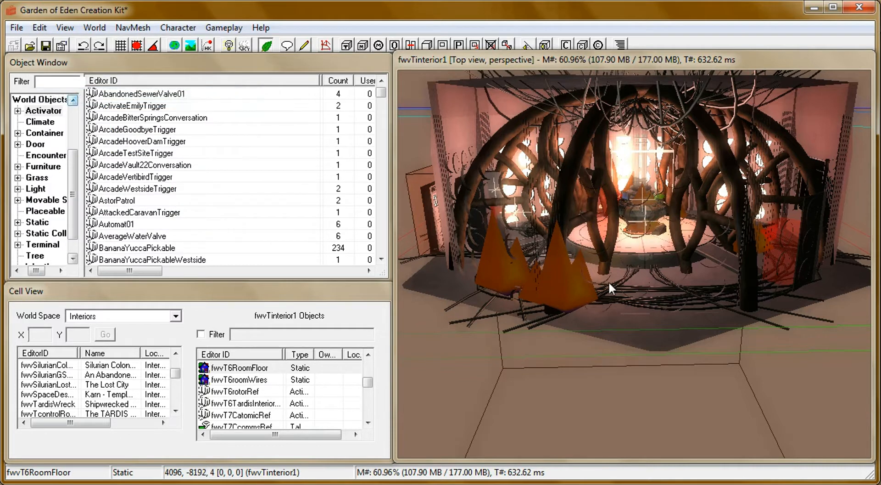
Paste the copied room floor over the corridor shell and place it at about X -1723, Y -7936
{"action": "left_click", "coordinate": [634, 342]}
{"action": "scroll", "coordinate": [633, 340], "scroll_direction": "down", "scroll_amount": 10}
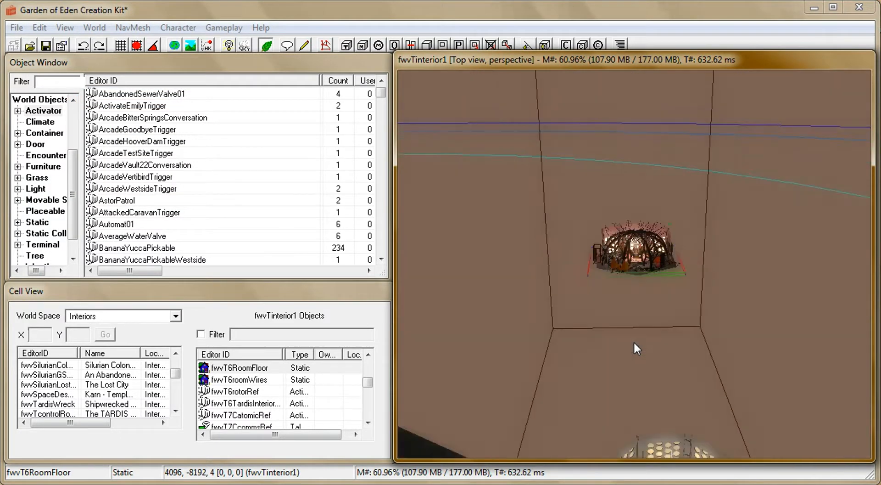
{"action": "left_click", "coordinate": [624, 306]}
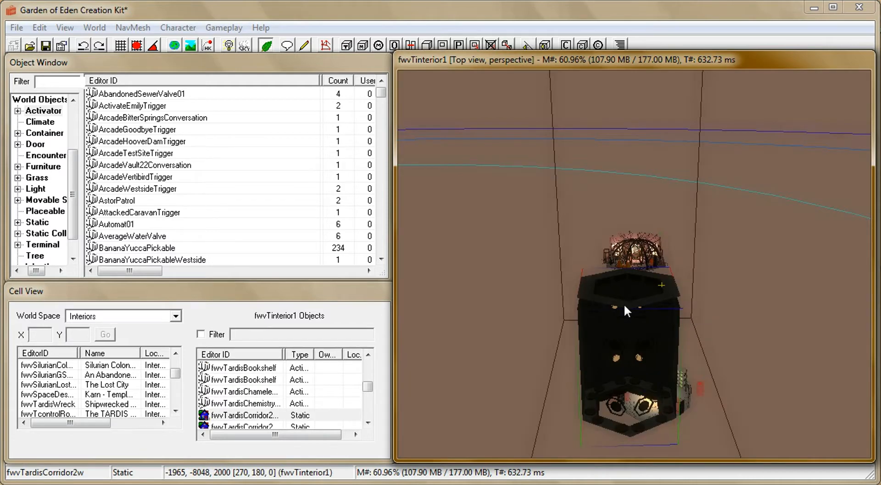
{"action": "key", "text": "t"}
{"action": "middle_click_drag", "start_coordinate": [620, 233], "coordinate": [609, 331], "text": "shift"}
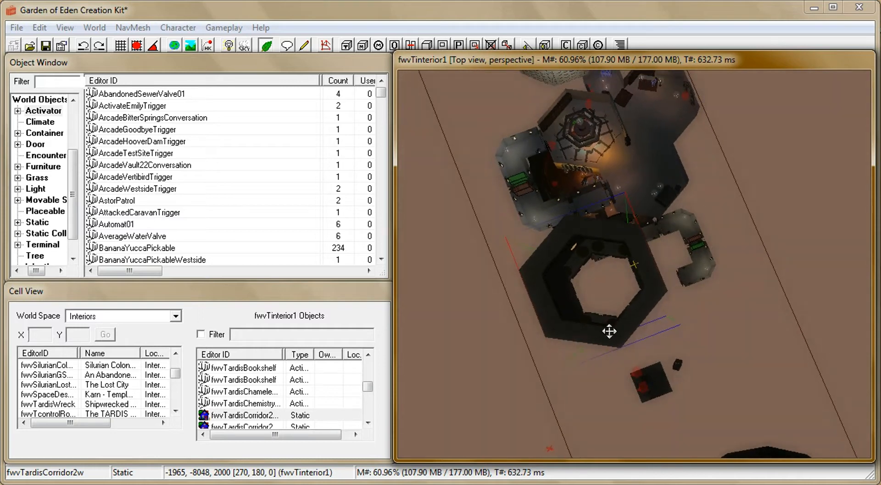
{"action": "scroll", "coordinate": [609, 331], "scroll_direction": "up", "scroll_amount": 3}
{"action": "left_click", "coordinate": [40, 27]}
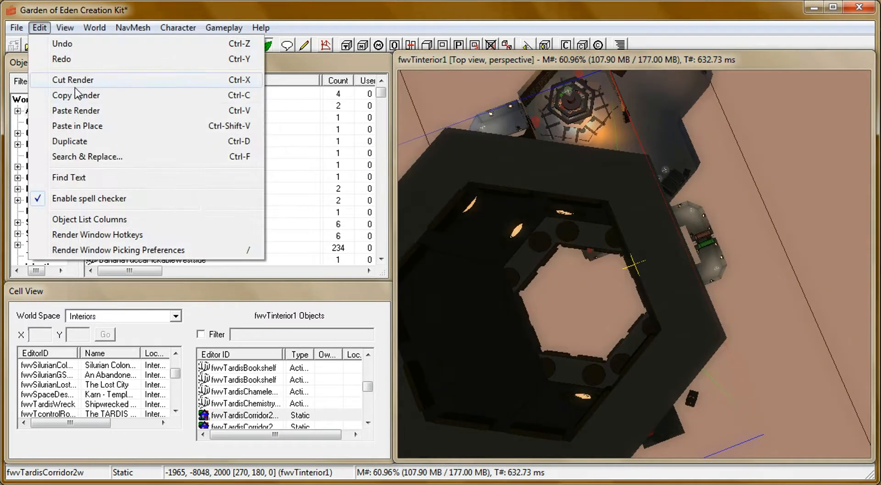
{"action": "left_click", "coordinate": [75, 110]}
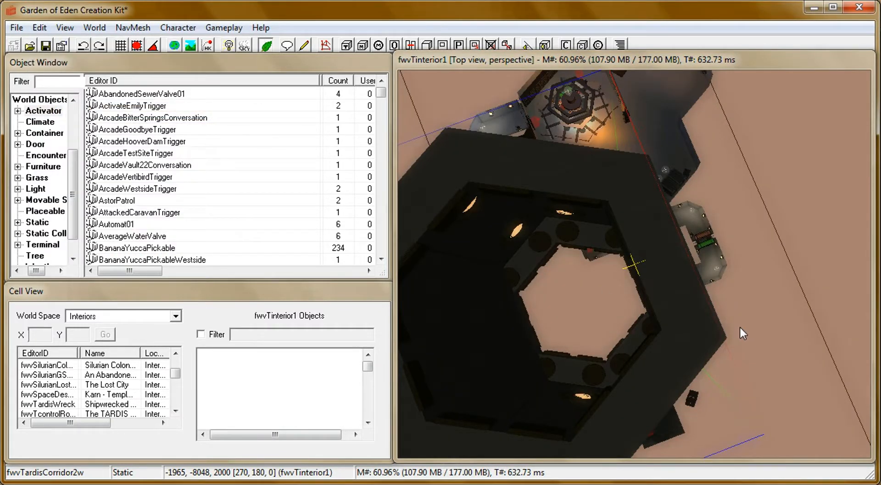
{"action": "left_click_drag", "start_coordinate": [714, 322], "coordinate": [541, 225]}
Reduce the pasted room floor's scale to 0.4 and move it to about X -1930, Y -7901
{"action": "scroll", "coordinate": [505, 202], "scroll_direction": "down", "scroll_amount": 3}
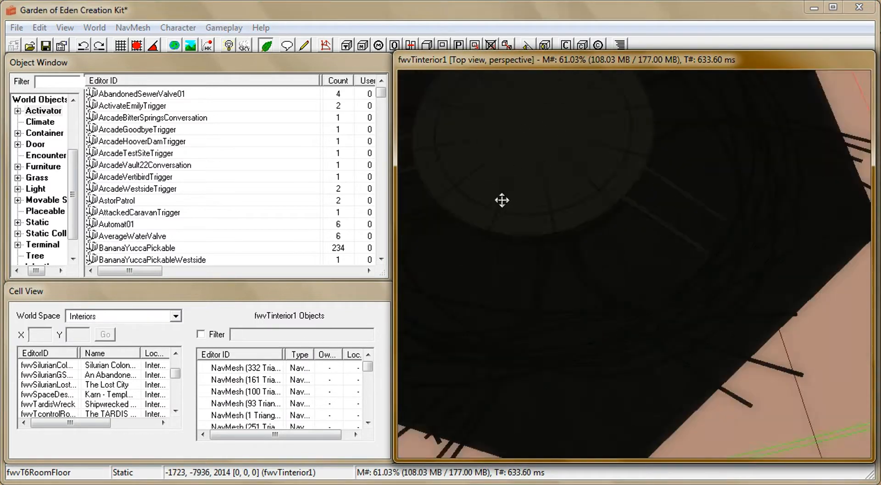
{"action": "scroll", "coordinate": [503, 200], "scroll_direction": "down", "scroll_amount": 4}
{"action": "middle_click_drag", "start_coordinate": [468, 123], "coordinate": [586, 204], "text": "shift"}
{"action": "double_click", "coordinate": [587, 202]}
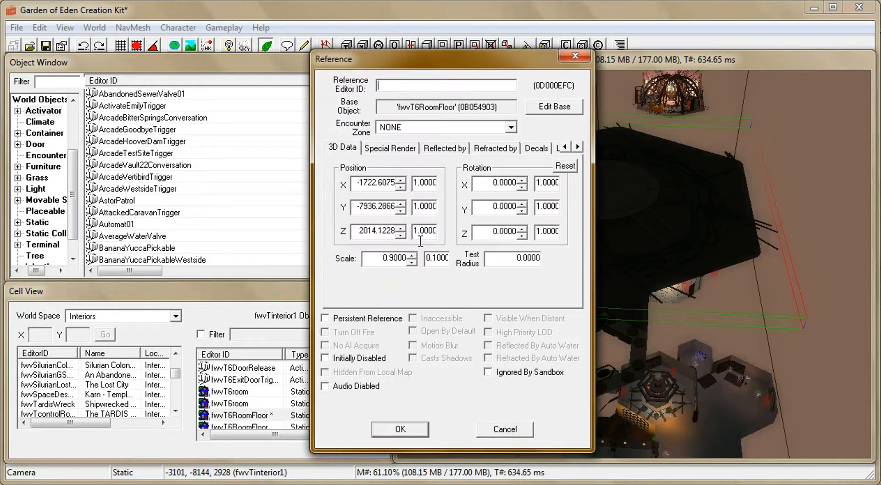
{"action": "left_click", "coordinate": [412, 261]}
{"action": "left_click", "coordinate": [412, 261]}
{"action": "left_click", "coordinate": [412, 261]}
{"action": "left_click", "coordinate": [412, 262]}
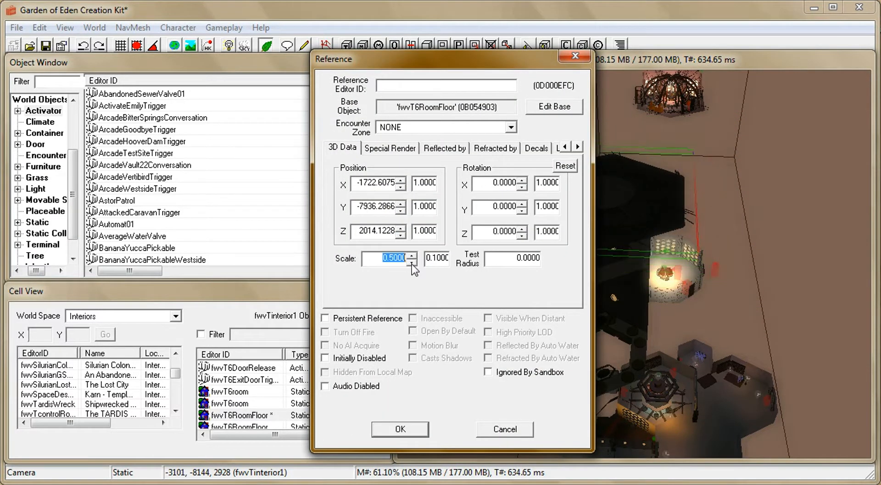
{"action": "left_click", "coordinate": [389, 425]}
{"action": "left_click_drag", "start_coordinate": [580, 233], "coordinate": [584, 233]}
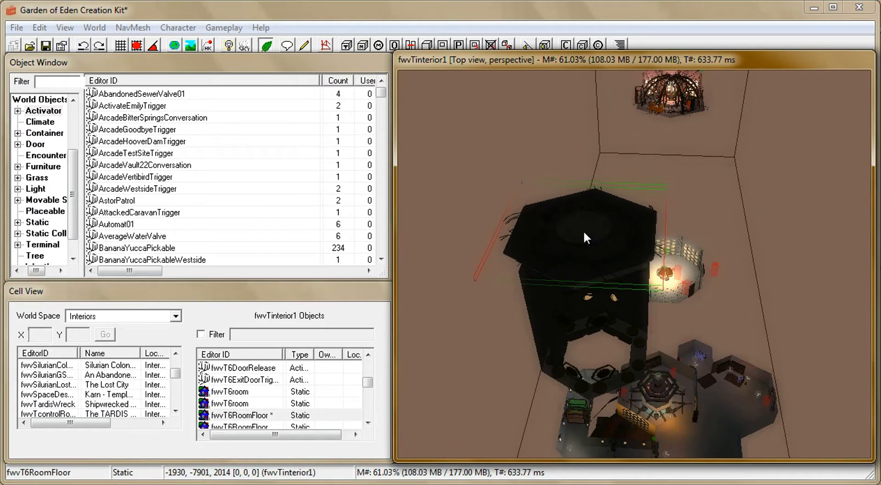
Shrink the pasted room floor further by setting its scale to 0.3
{"action": "double_click", "coordinate": [584, 233]}
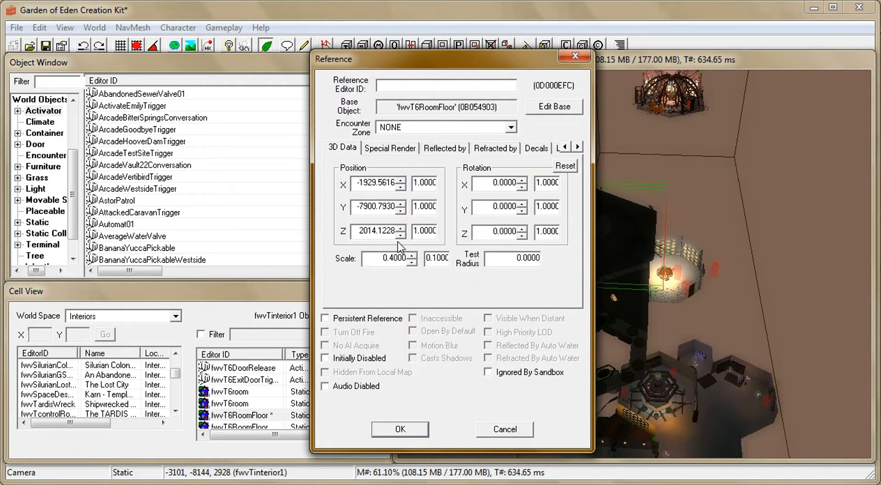
{"action": "left_click", "coordinate": [410, 262]}
{"action": "left_click", "coordinate": [411, 261]}
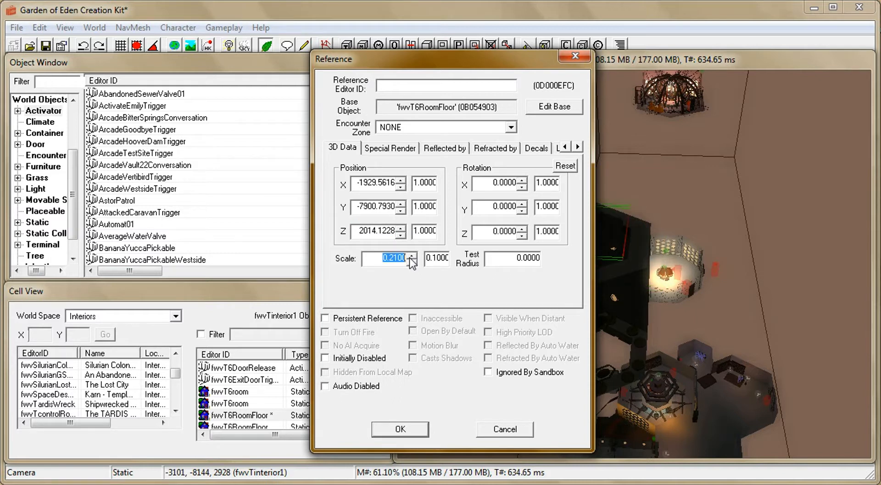
{"action": "left_click", "coordinate": [398, 258]}
{"action": "key", "text": "BackSpace"}
{"action": "left_click", "coordinate": [412, 255]}
{"action": "left_click", "coordinate": [399, 430]}
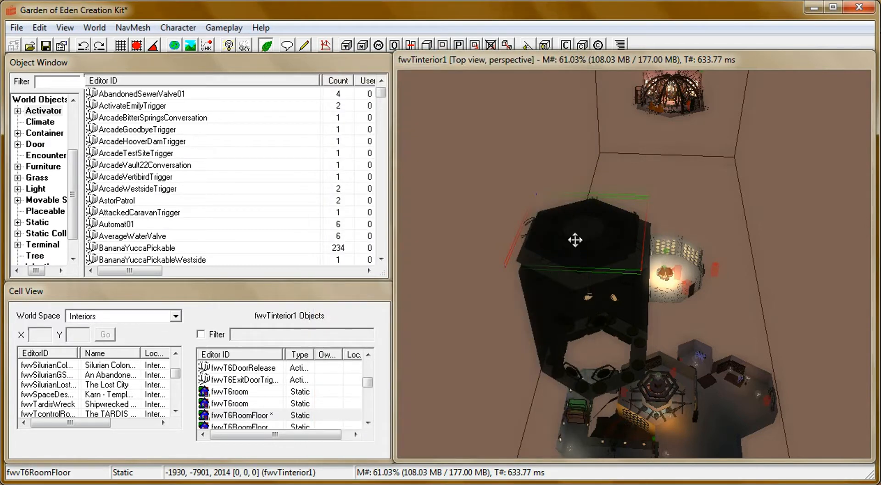
Center the floor in the shell at about X -1960, Y -7922 and lower its Z position to about 1586
{"action": "key", "text": "t"}
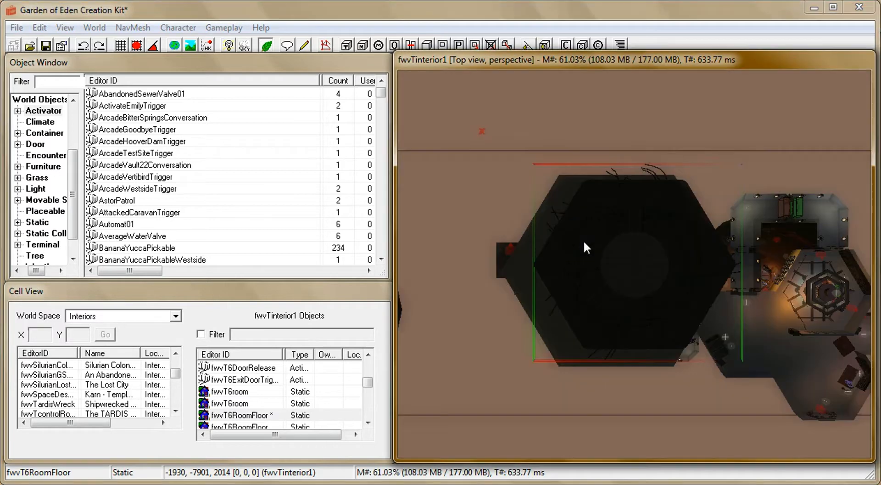
{"action": "double_click", "coordinate": [590, 271]}
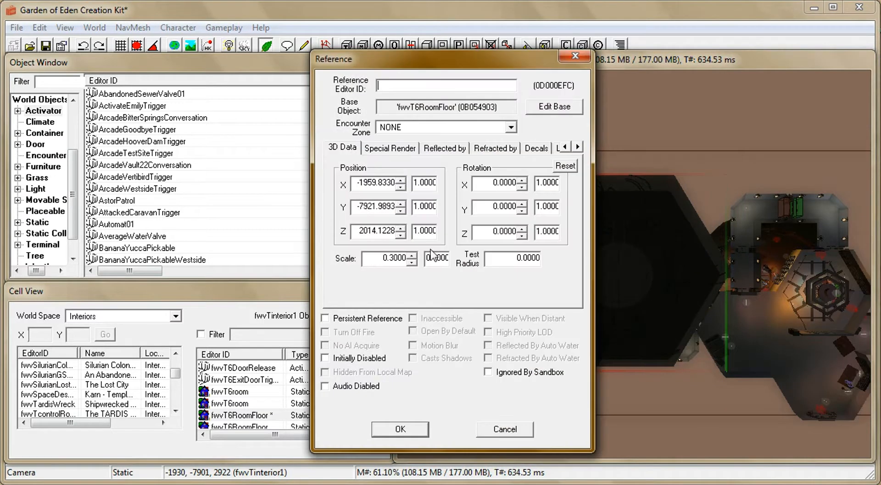
{"action": "left_click", "coordinate": [403, 234]}
{"action": "left_click_drag", "start_coordinate": [403, 235], "coordinate": [403, 238]}
{"action": "left_click", "coordinate": [403, 237]}
{"action": "left_click", "coordinate": [403, 238]}
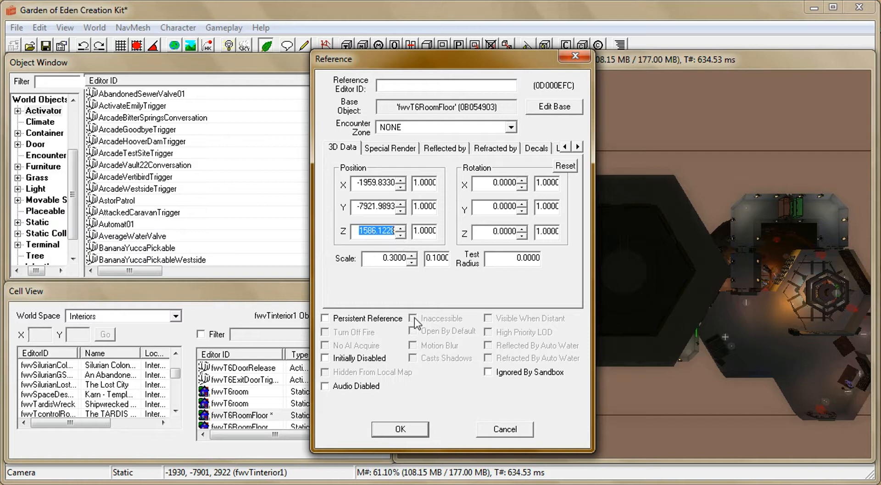
{"action": "left_click", "coordinate": [423, 428]}
{"action": "left_click", "coordinate": [628, 266]}
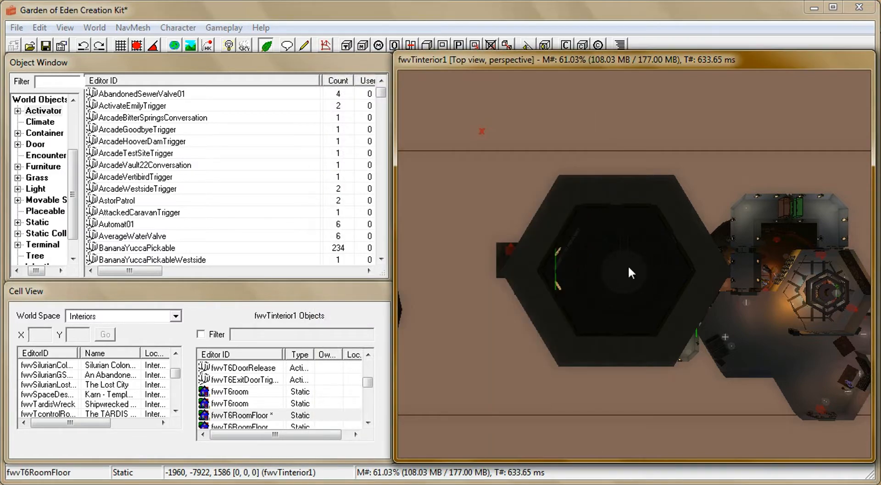
{"action": "scroll", "coordinate": [627, 265], "scroll_direction": "up", "scroll_amount": 4}
{"action": "middle_click_drag", "start_coordinate": [609, 289], "coordinate": [590, 385], "text": "shift"}
{"action": "scroll", "coordinate": [653, 331], "scroll_direction": "up", "scroll_amount": 5}
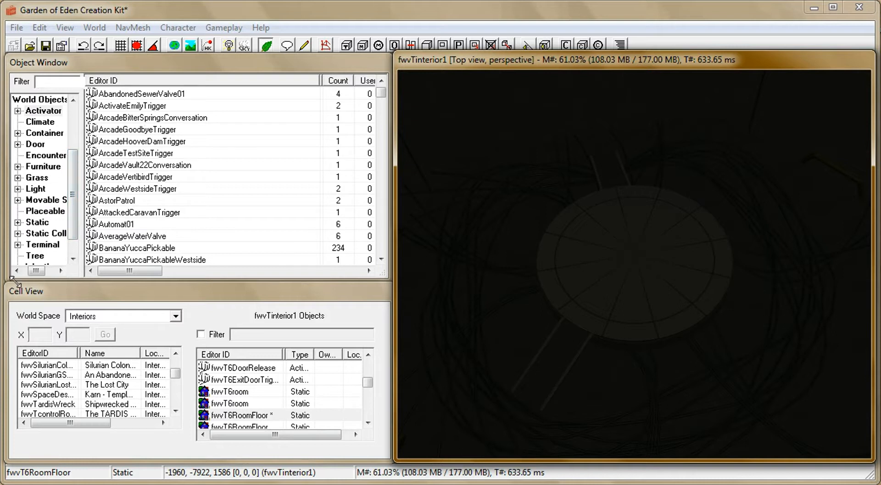
Create a new light object with the ID IsocelesBlueLight
{"action": "left_click", "coordinate": [35, 188]}
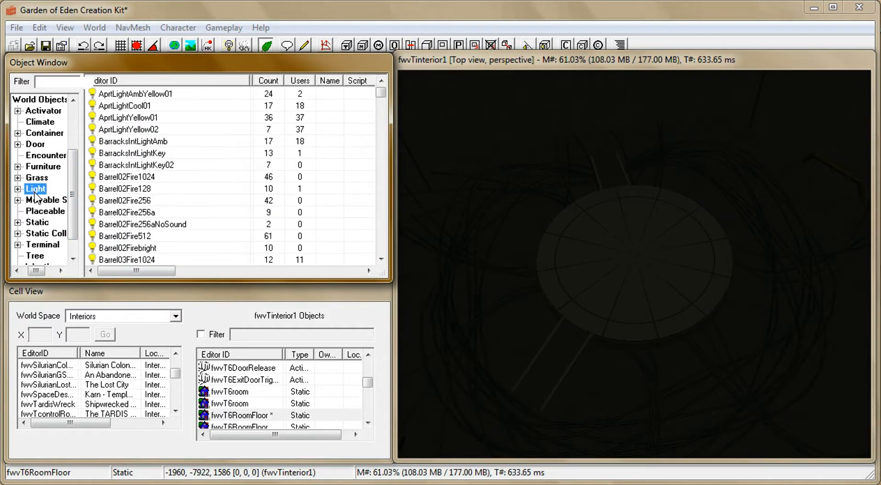
{"action": "right_click", "coordinate": [354, 130]}
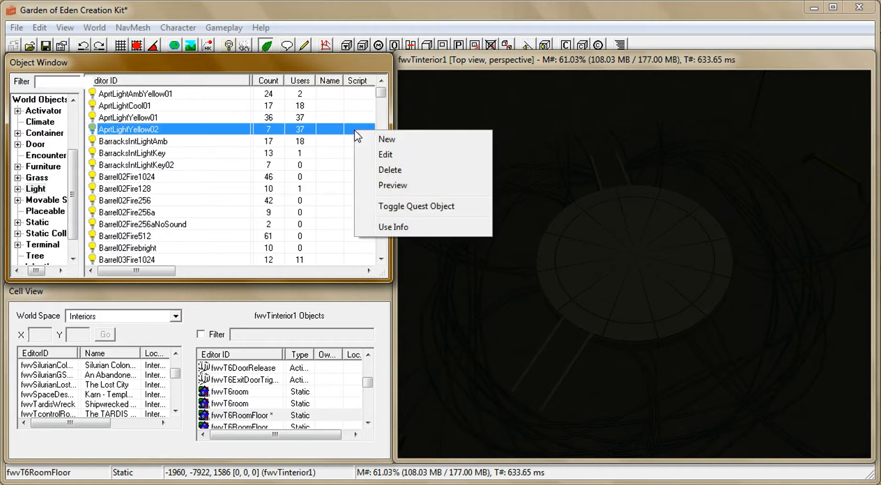
{"action": "left_click", "coordinate": [374, 154]}
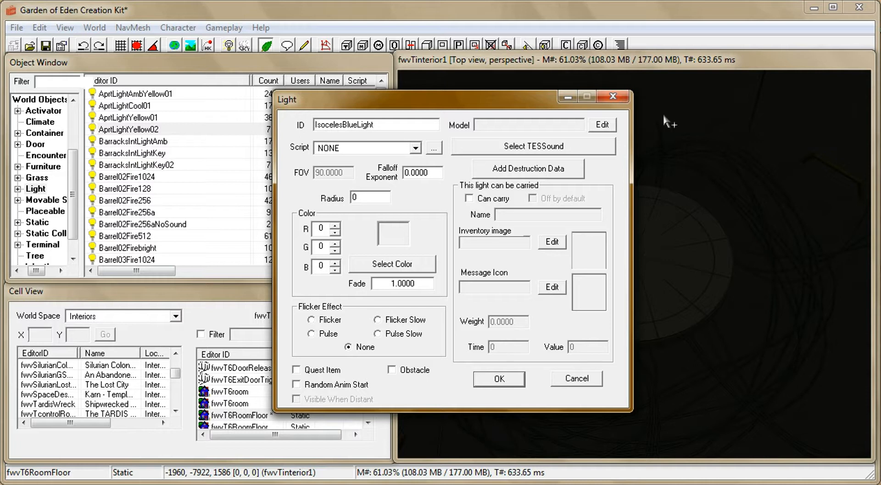
Give the new light a dark blue color of R 0, G 4, B 183 and store it as a custom color
{"action": "left_click", "coordinate": [378, 258]}
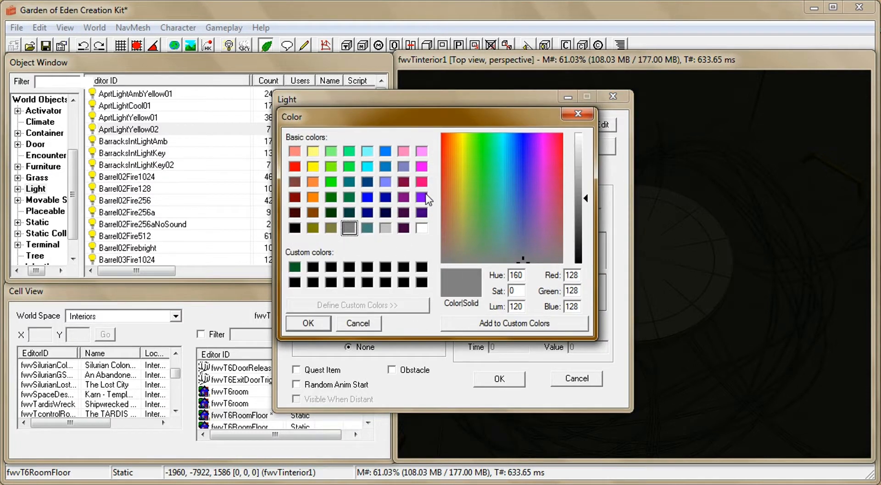
{"action": "left_click", "coordinate": [524, 153]}
{"action": "left_click_drag", "start_coordinate": [525, 157], "coordinate": [524, 135]}
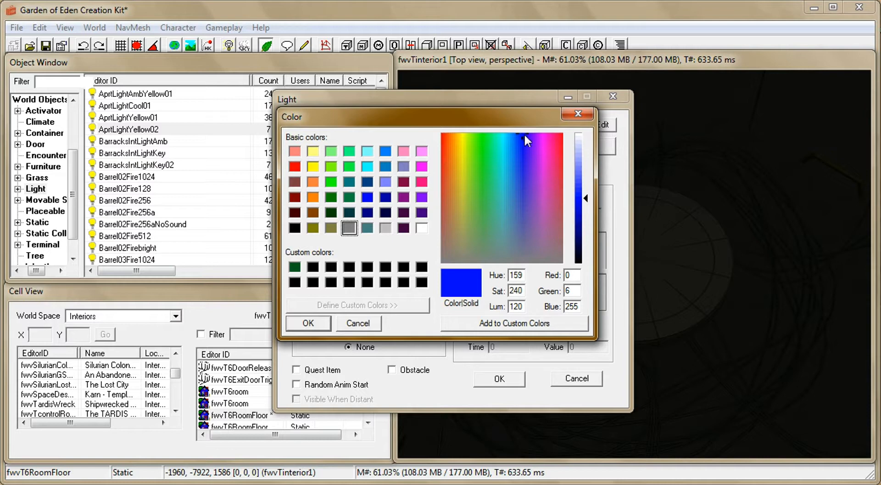
{"action": "left_click_drag", "start_coordinate": [589, 195], "coordinate": [588, 216]}
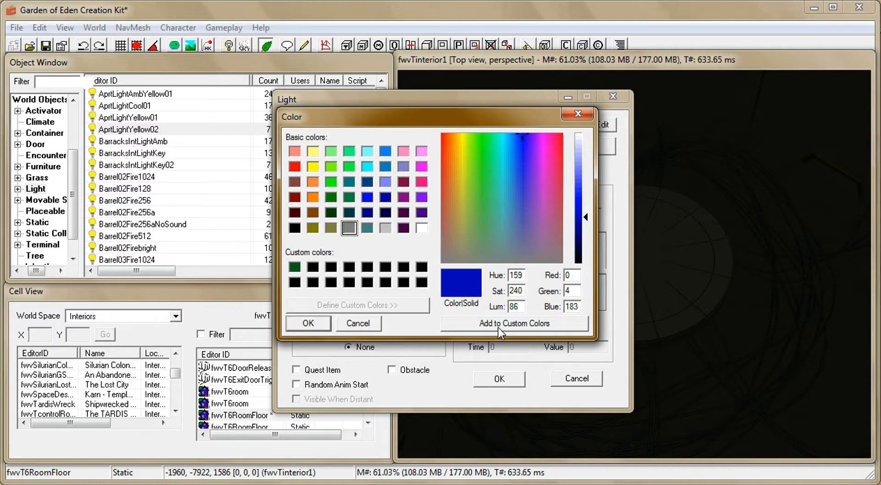
{"action": "left_click", "coordinate": [484, 324]}
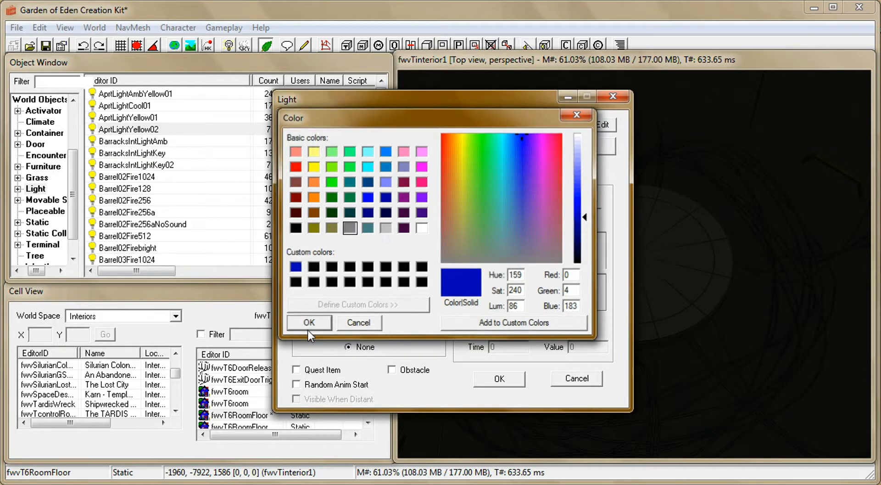
{"action": "left_click", "coordinate": [303, 326]}
Set the light's radius to 200, fade to 5 and flicker effect to Pulse, and save it
{"action": "left_click", "coordinate": [368, 202]}
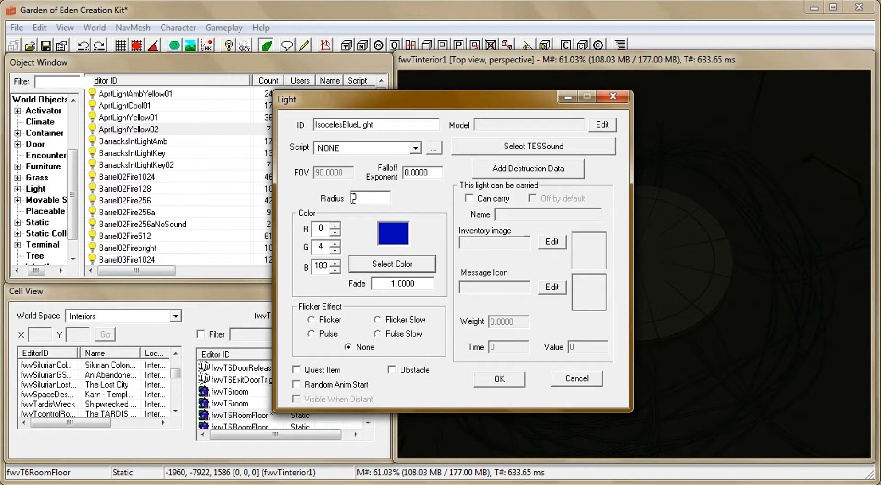
{"action": "type", "text": "100"}
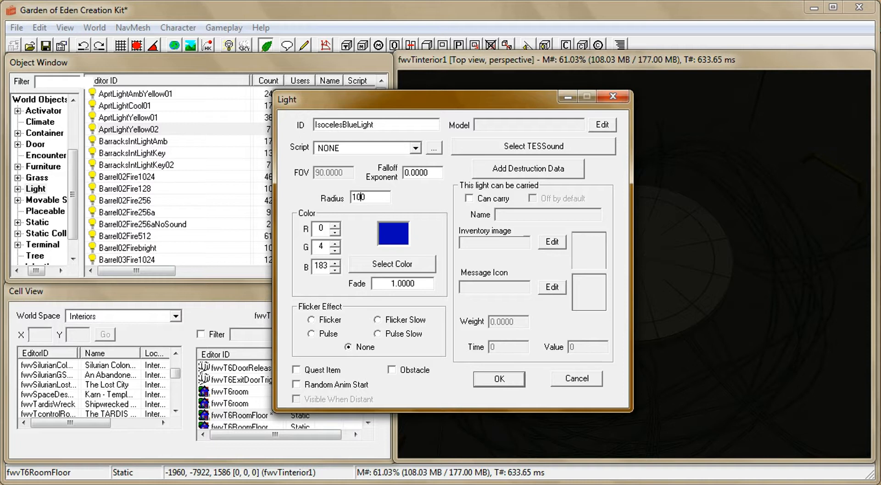
{"action": "key", "text": "BackSpace"}
{"action": "type", "text": "2"}
{"action": "key", "text": "BackSpace"}
{"action": "type", "text": "5"}
{"action": "left_click", "coordinate": [512, 382]}
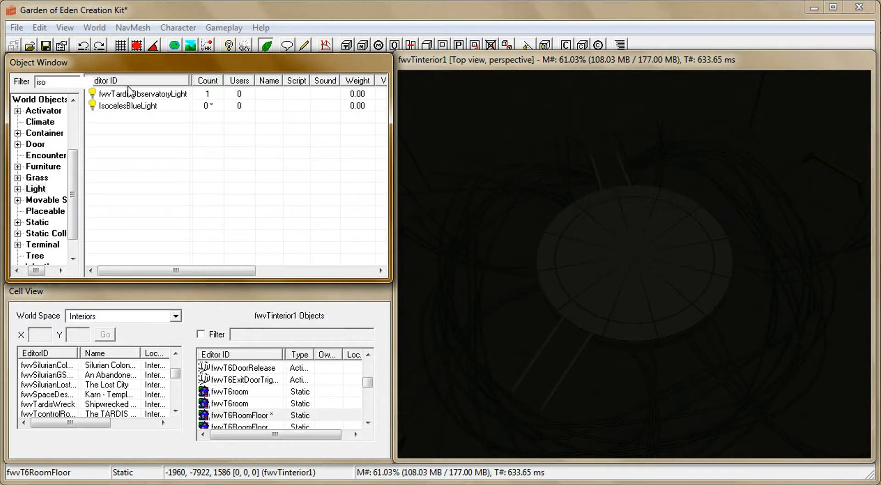
Filter the lights by "iso" and place IsocelesBlueLight in the room at about X -1989, Y -8061, Z 1811
{"action": "left_click", "coordinate": [159, 106]}
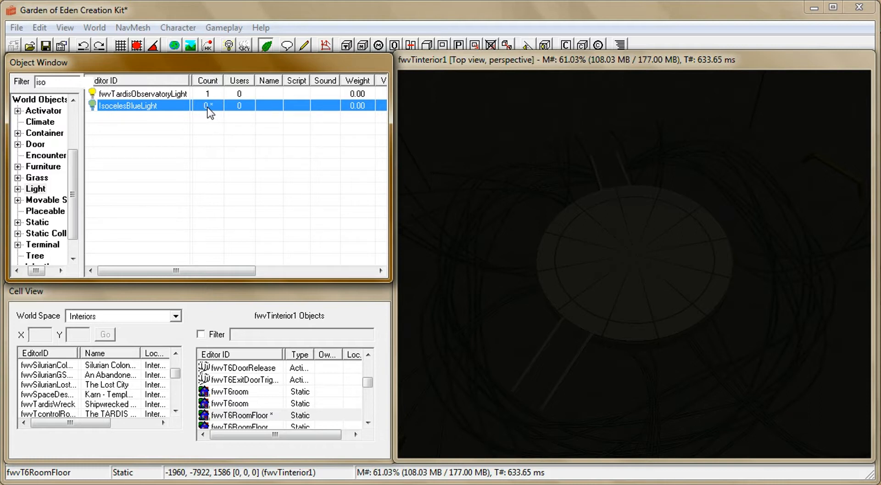
{"action": "left_click_drag", "start_coordinate": [209, 110], "coordinate": [385, 159]}
{"action": "left_click_drag", "start_coordinate": [651, 240], "coordinate": [651, 240]}
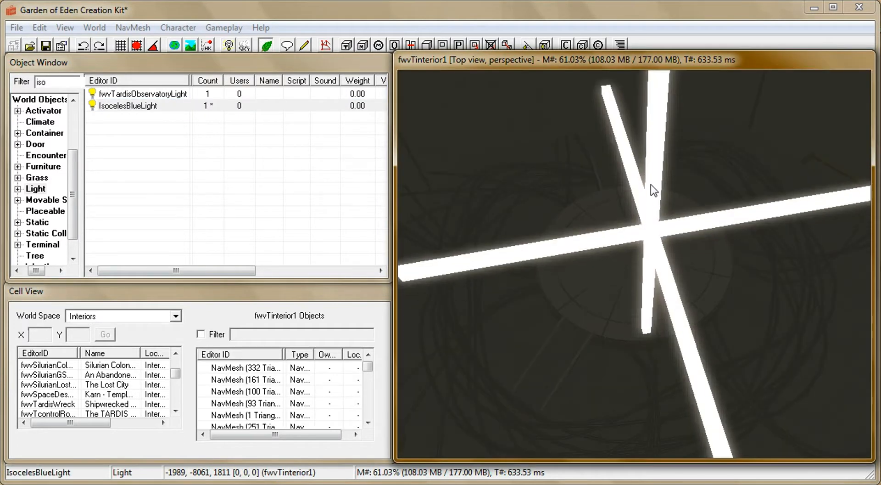
Move the blue light over the center of the room floor, to about X -1961, Y -7929
{"action": "left_click_drag", "start_coordinate": [651, 195], "coordinate": [644, 0]}
{"action": "left_click_drag", "start_coordinate": [618, 332], "coordinate": [591, 45]}
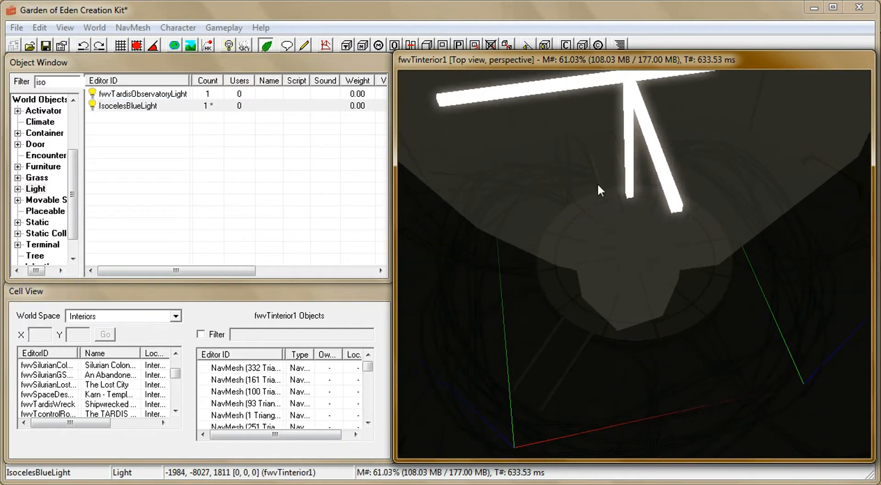
{"action": "left_click_drag", "start_coordinate": [604, 222], "coordinate": [588, 130]}
{"action": "left_click_drag", "start_coordinate": [590, 193], "coordinate": [574, 0]}
{"action": "scroll", "coordinate": [602, 206], "scroll_direction": "down", "scroll_amount": 6}
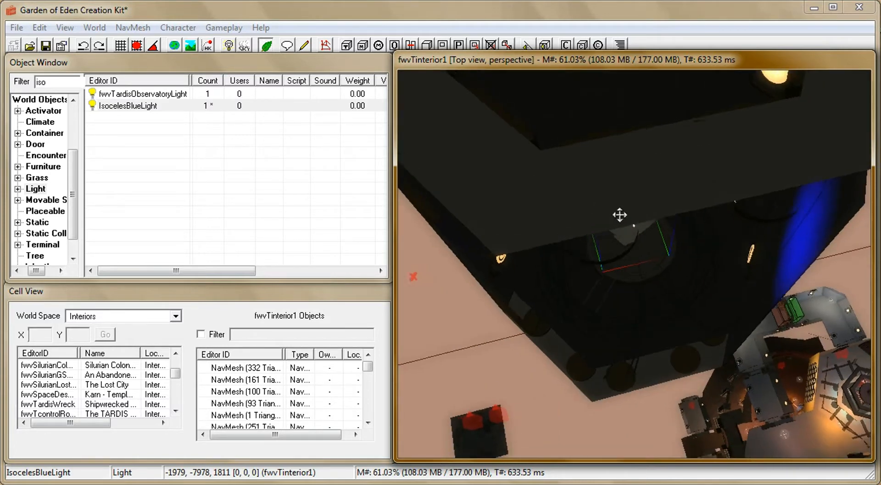
{"action": "scroll", "coordinate": [620, 214], "scroll_direction": "up", "scroll_amount": 5}
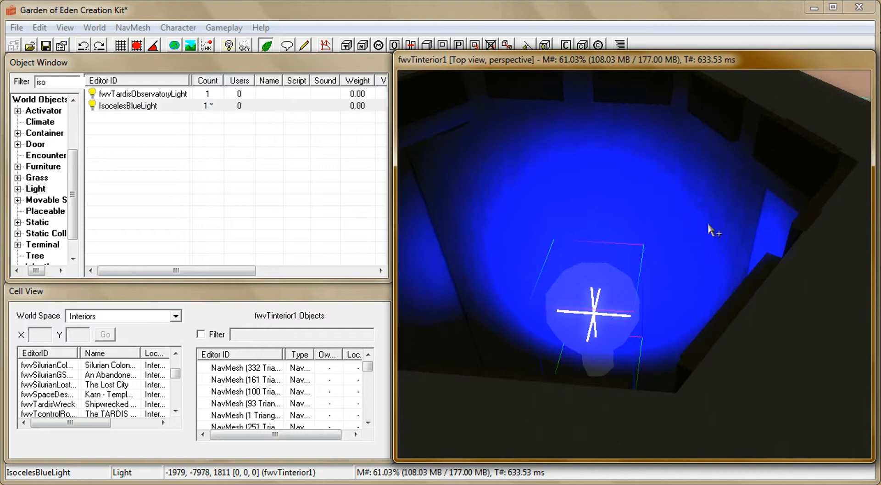
{"action": "middle_click_drag", "start_coordinate": [740, 169], "coordinate": [679, 220], "text": "shift"}
{"action": "left_click_drag", "start_coordinate": [594, 307], "coordinate": [555, 351]}
Edit the placed light's base object and set its radius to 512
{"action": "double_click", "coordinate": [554, 352]}
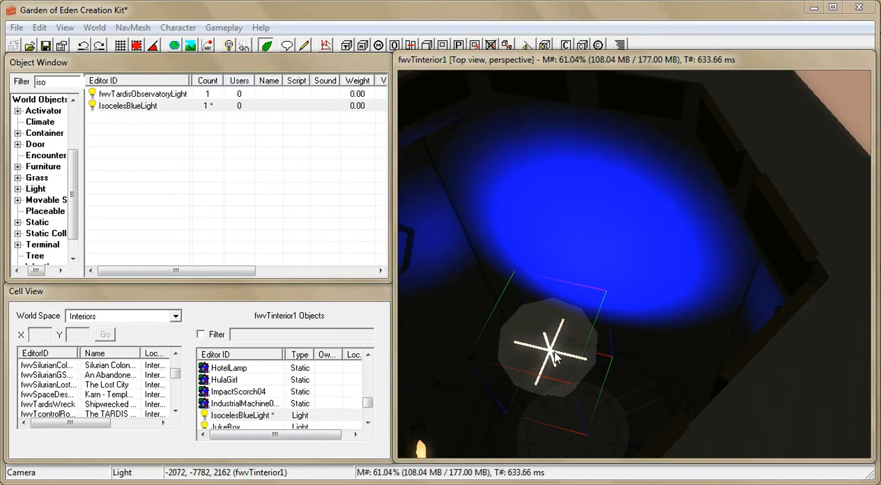
{"action": "left_click", "coordinate": [552, 112]}
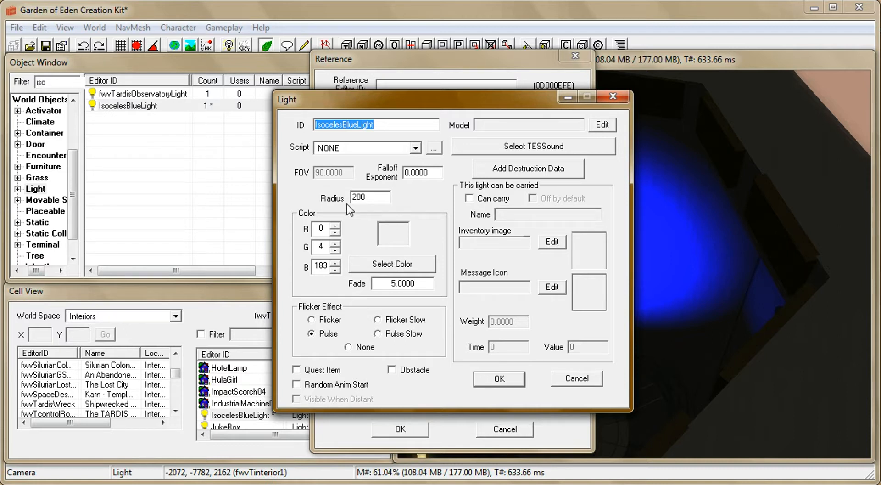
{"action": "left_click", "coordinate": [354, 198]}
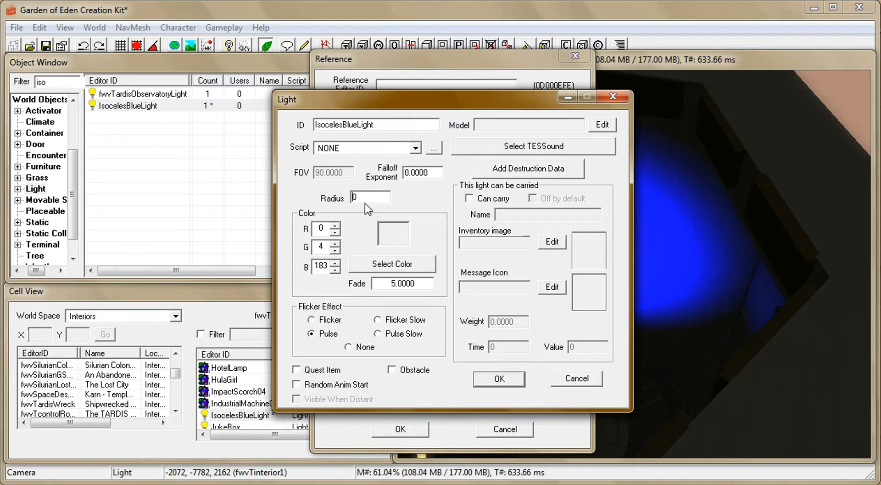
{"action": "key", "text": "Delete"}
{"action": "type", "text": "512"}
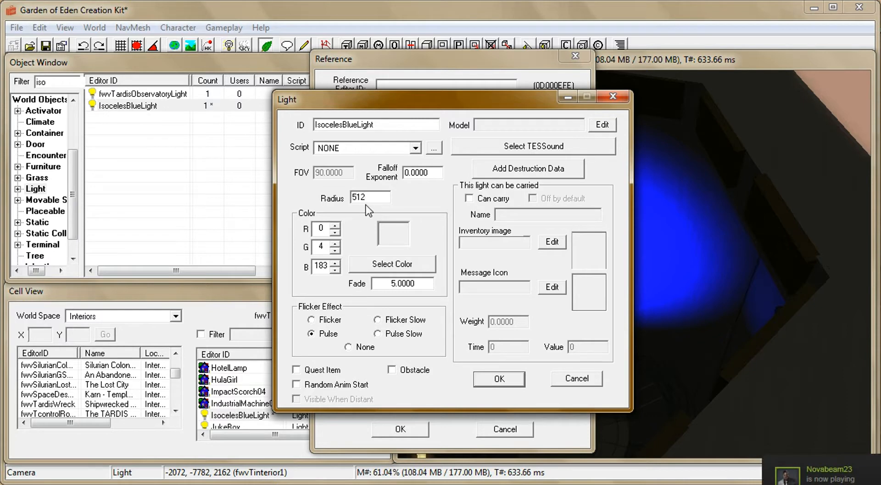
{"action": "left_click", "coordinate": [508, 384]}
{"action": "left_click", "coordinate": [403, 429]}
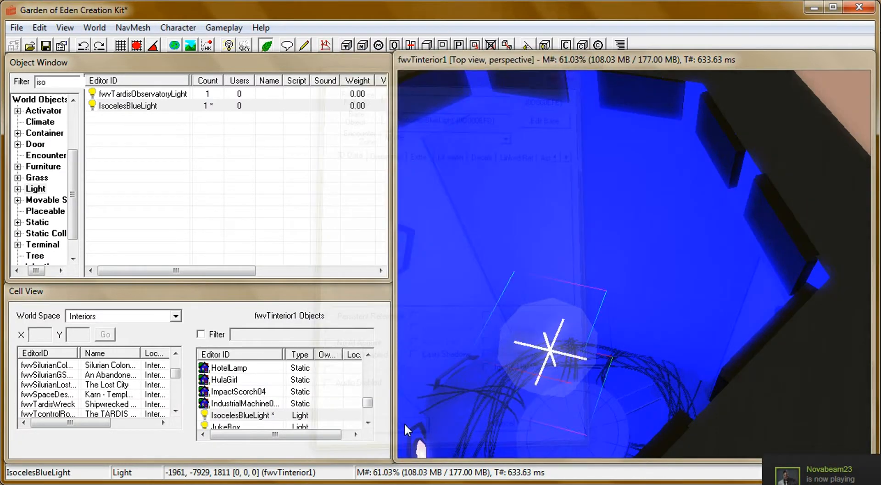
Reduce the copied room floor's scale to 0.2 and lower its Z position to about 1444
{"action": "left_click", "coordinate": [551, 445]}
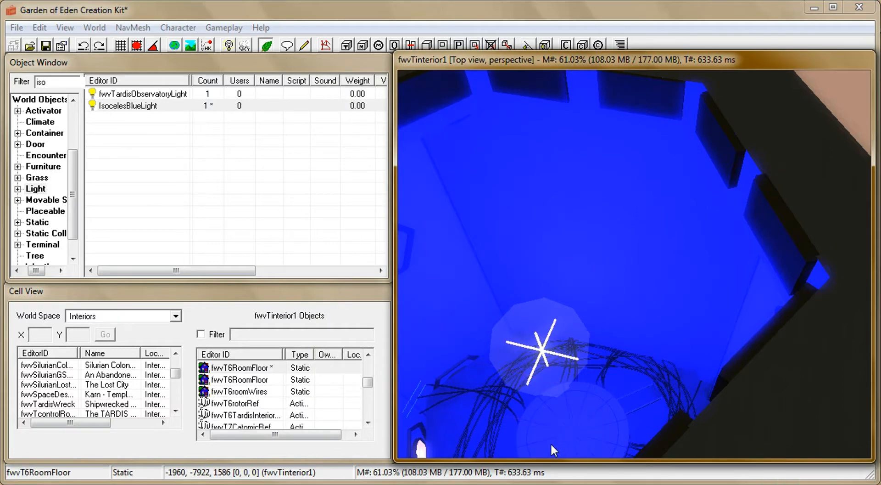
{"action": "key", "text": "t"}
{"action": "middle_click_drag", "start_coordinate": [560, 429], "coordinate": [626, 465], "text": "shift"}
{"action": "scroll", "coordinate": [626, 465], "scroll_direction": "up", "scroll_amount": 5}
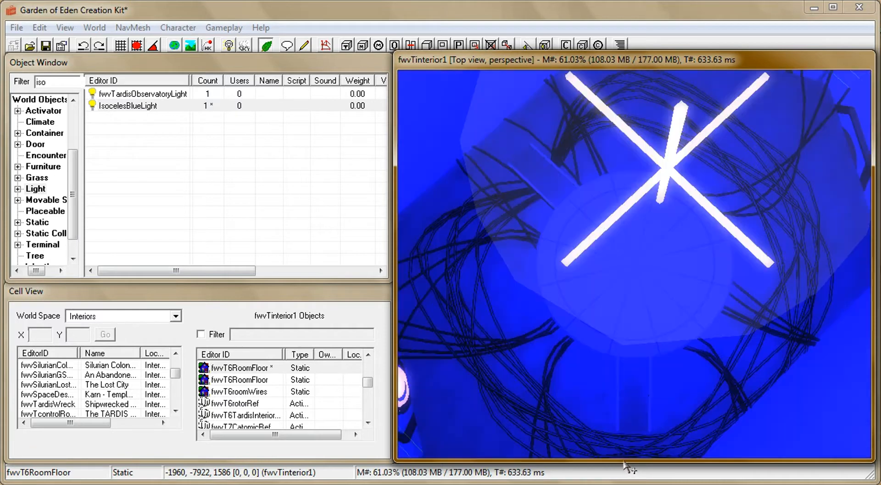
{"action": "double_click", "coordinate": [600, 381]}
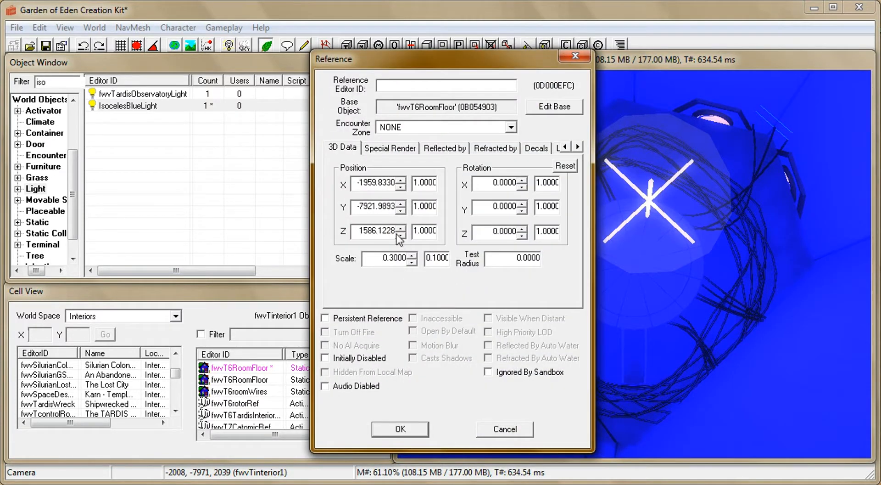
{"action": "left_click", "coordinate": [401, 236]}
{"action": "left_click", "coordinate": [401, 236]}
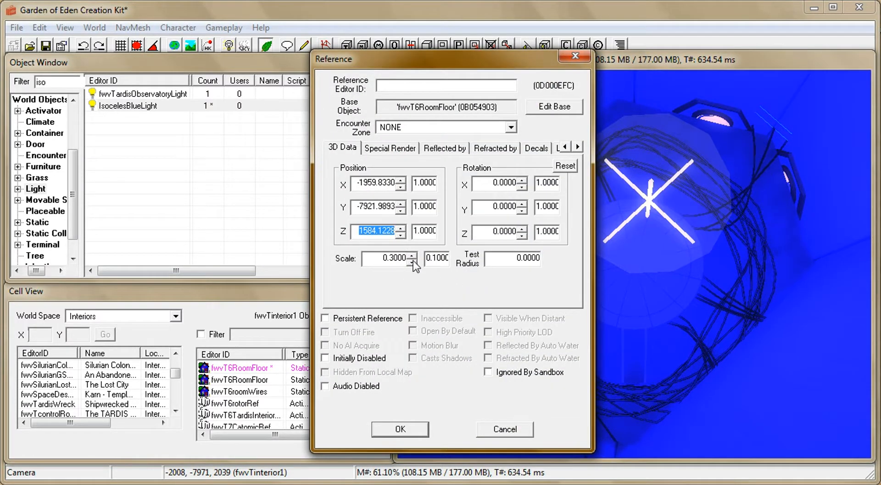
{"action": "left_click", "coordinate": [414, 263]}
{"action": "left_click", "coordinate": [403, 235]}
{"action": "left_click_drag", "start_coordinate": [403, 235], "coordinate": [403, 235]}
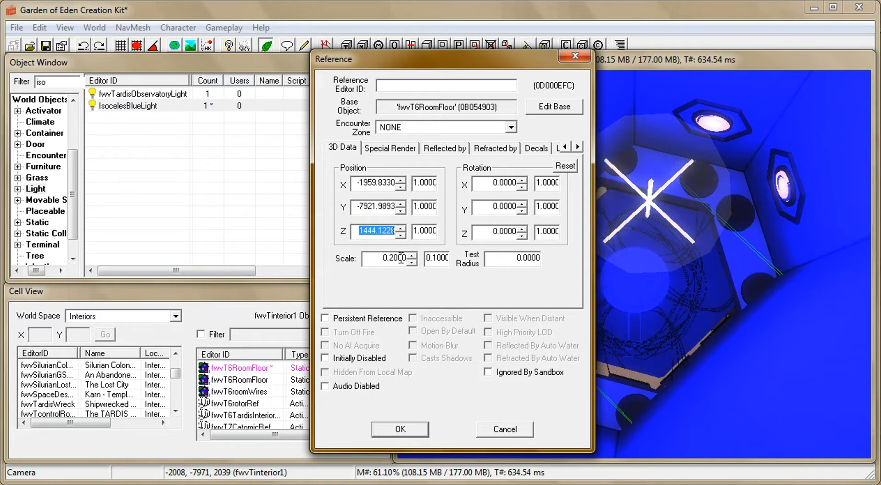
{"action": "left_click", "coordinate": [400, 429]}
Enlarge the copied room floor slightly by setting its scale to 0.23
{"action": "middle_click_drag", "start_coordinate": [632, 323], "coordinate": [646, 307]}
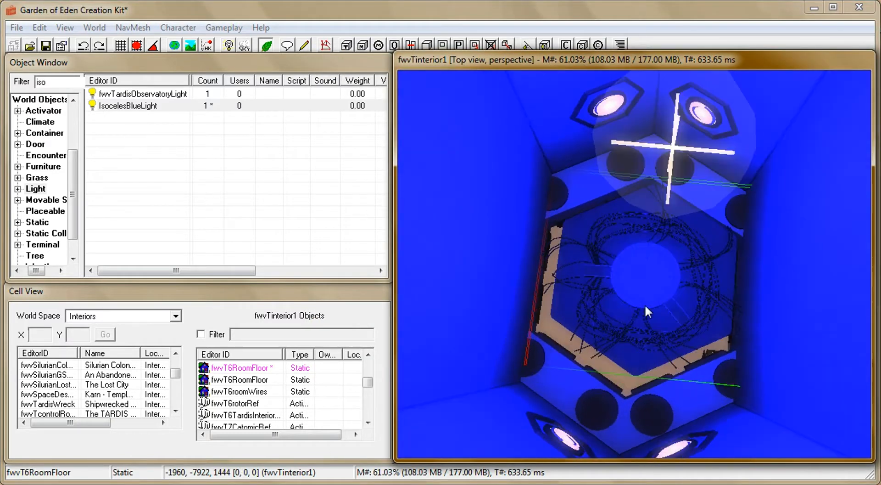
{"action": "double_click", "coordinate": [616, 340]}
{"action": "left_click", "coordinate": [413, 255]}
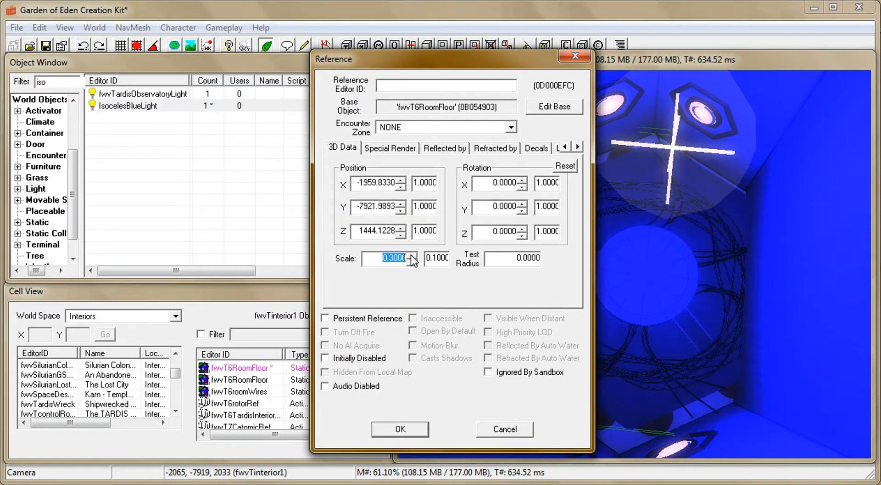
{"action": "left_click", "coordinate": [412, 261]}
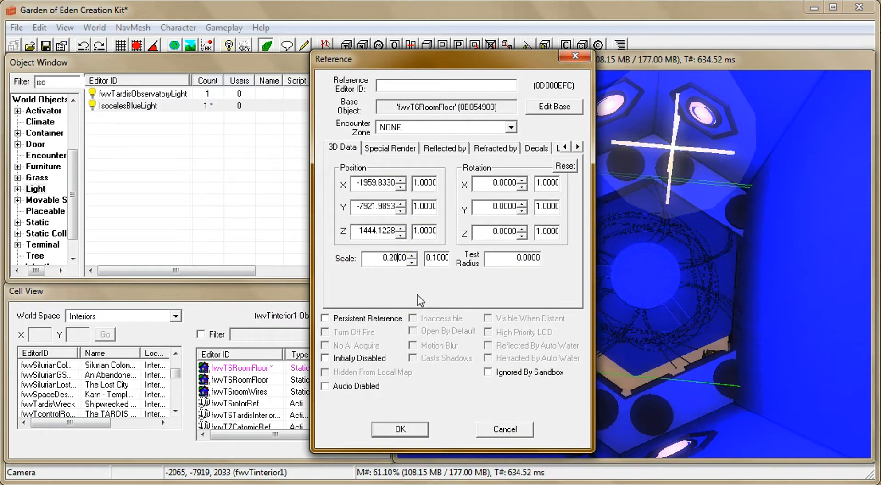
{"action": "key", "text": "BackSpace"}
{"action": "type", "text": "3"}
{"action": "left_click", "coordinate": [381, 427]}
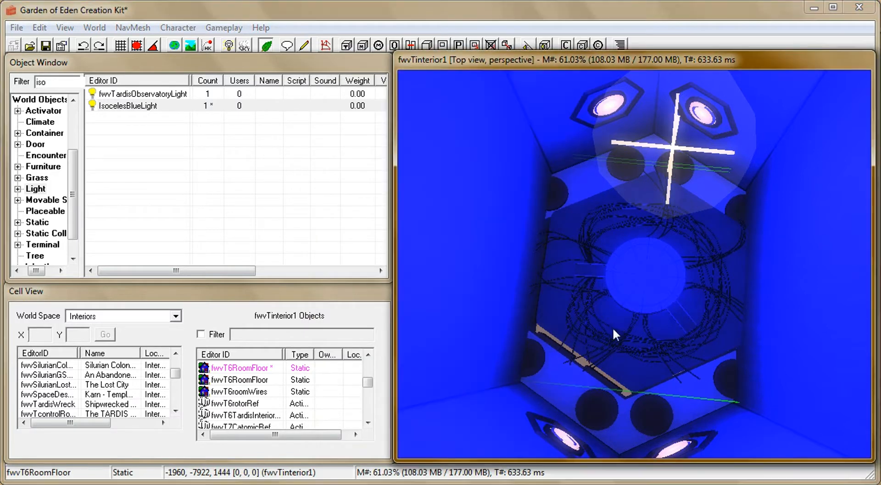
Shift the room floor to about X -1965, Y -7914 and set its scale to 0.24
{"action": "left_click_drag", "start_coordinate": [611, 330], "coordinate": [614, 333]}
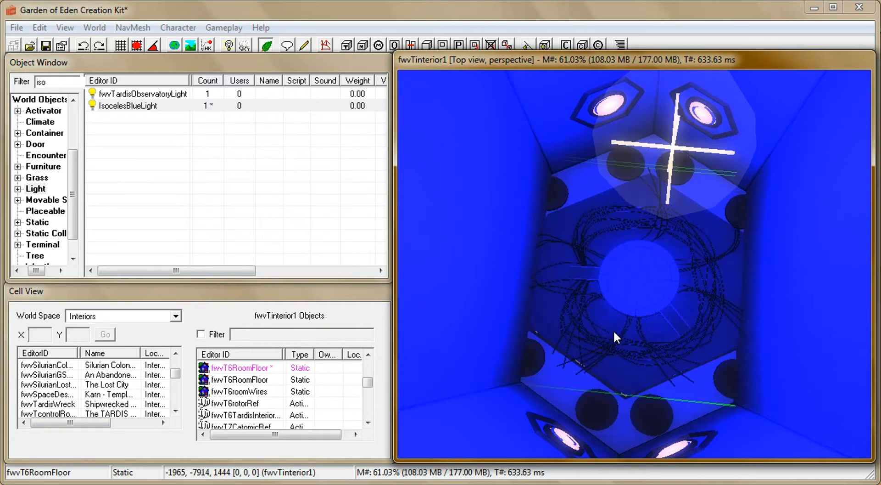
{"action": "key", "text": "t"}
{"action": "middle_click_drag", "start_coordinate": [614, 331], "coordinate": [740, 296], "text": "shift"}
{"action": "scroll", "coordinate": [730, 295], "scroll_direction": "up", "scroll_amount": 5}
{"action": "scroll", "coordinate": [738, 295], "scroll_direction": "down", "scroll_amount": 2}
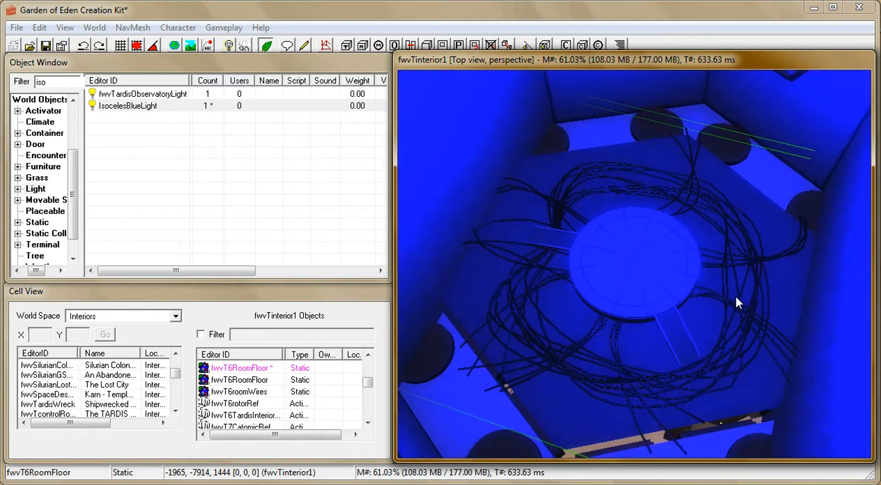
{"action": "double_click", "coordinate": [699, 312]}
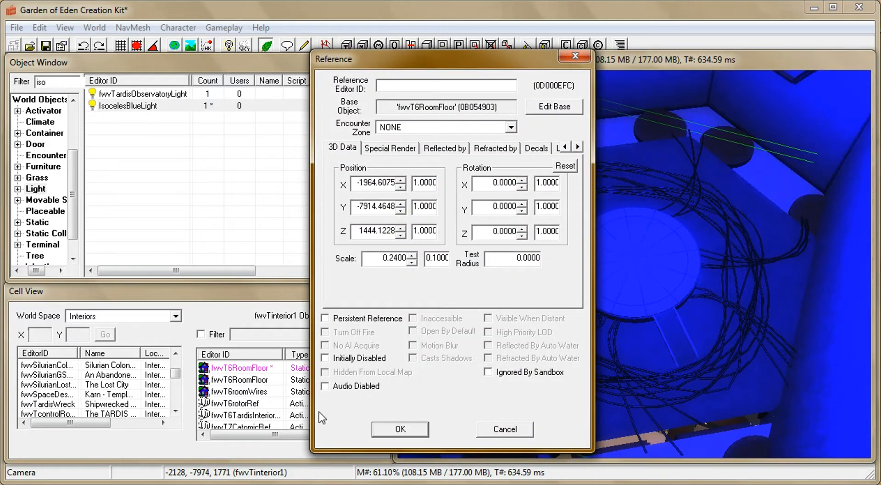
{"action": "left_click", "coordinate": [395, 430]}
Lower the room floor's Z position to about 1414 so it sits inside the shell
{"action": "double_click", "coordinate": [560, 332]}
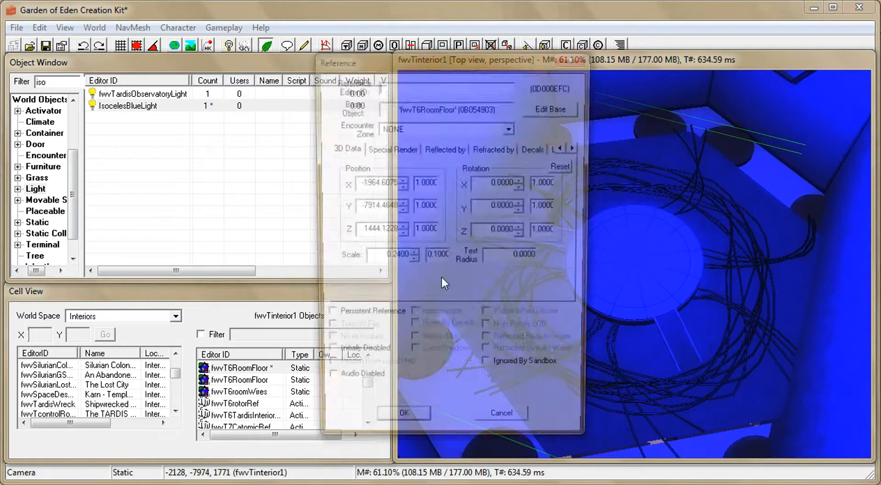
{"action": "left_click", "coordinate": [400, 235]}
{"action": "left_click", "coordinate": [403, 236]}
{"action": "left_click", "coordinate": [403, 237]}
{"action": "left_click", "coordinate": [403, 236]}
{"action": "left_click", "coordinate": [403, 236]}
{"action": "left_click_drag", "start_coordinate": [403, 236], "coordinate": [403, 236]}
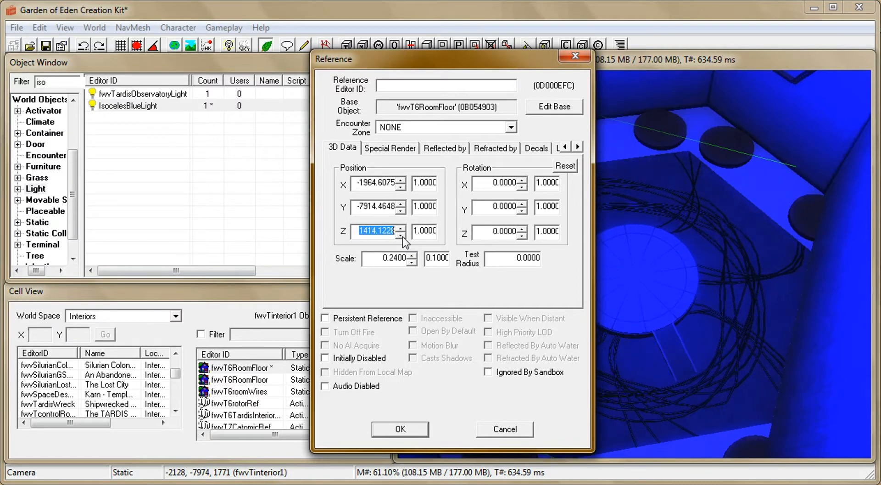
{"action": "left_click", "coordinate": [404, 428]}
{"action": "middle_click_drag", "start_coordinate": [646, 253], "coordinate": [574, 392], "text": "shift"}
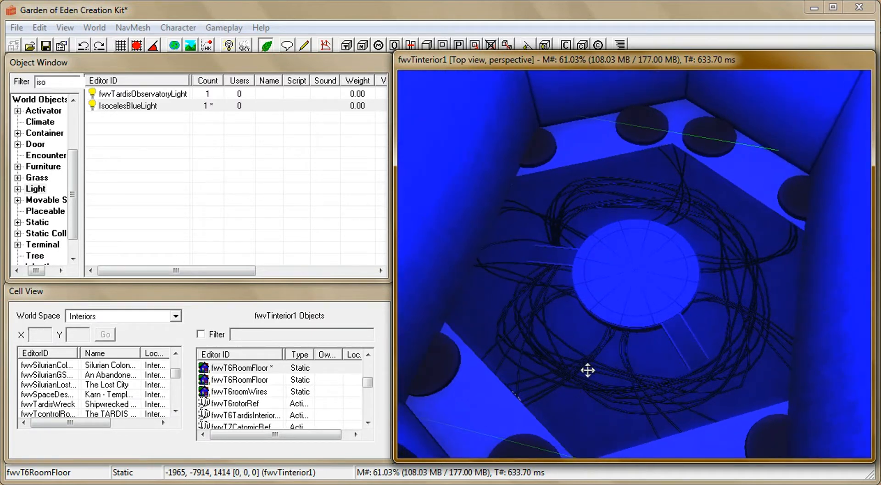
Review the position and scale values of the copied room floor
{"action": "middle_click_drag", "start_coordinate": [662, 231], "coordinate": [609, 304], "text": "shift"}
{"action": "double_click", "coordinate": [608, 303]}
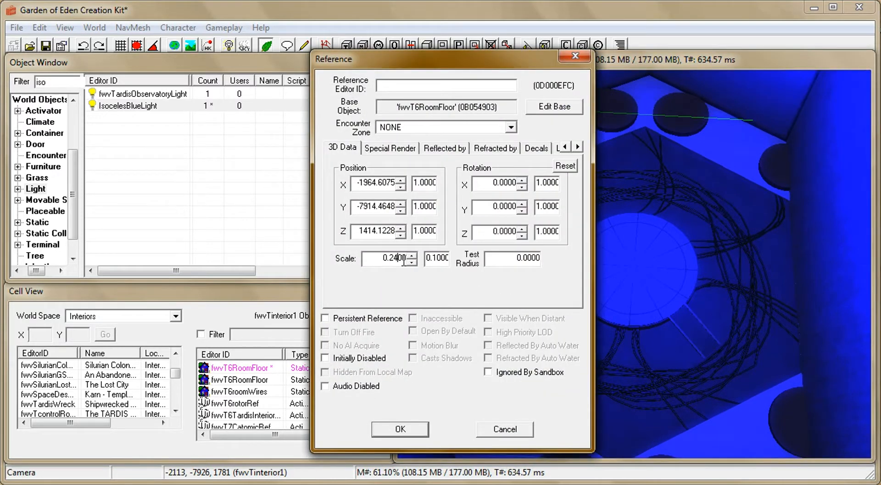
{"action": "left_click", "coordinate": [400, 428]}
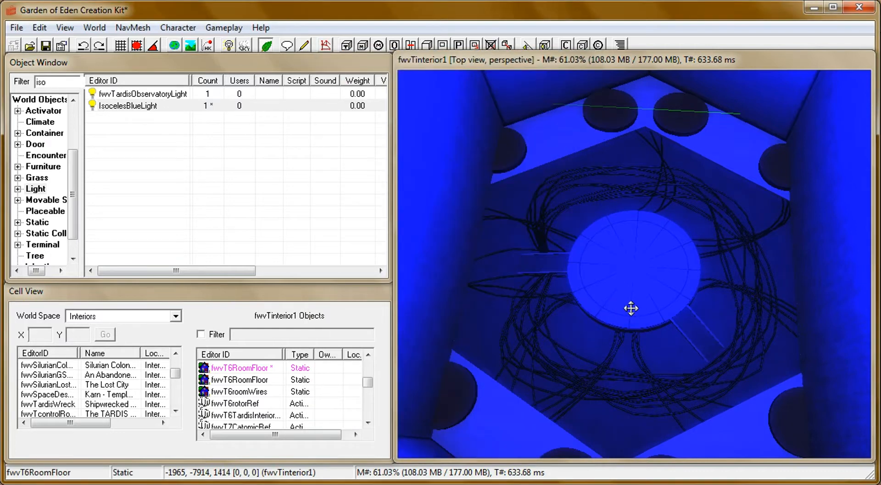
Find the existing domed console room in the cell and centre a top-down view on its wire dangle
{"action": "middle_click_drag", "start_coordinate": [632, 308], "coordinate": [680, 244], "text": "shift"}
{"action": "middle_click_drag", "start_coordinate": [661, 277], "coordinate": [326, 342], "text": "shift"}
{"action": "scroll", "coordinate": [647, 250], "scroll_direction": "up", "scroll_amount": 5, "text": "shift"}
{"action": "scroll", "coordinate": [508, 346], "scroll_direction": "up", "scroll_amount": 5, "text": "shift"}
{"action": "scroll", "coordinate": [327, 343], "scroll_direction": "down", "scroll_amount": 8}
{"action": "middle_click_drag", "start_coordinate": [714, 269], "coordinate": [646, 223], "text": "shift"}
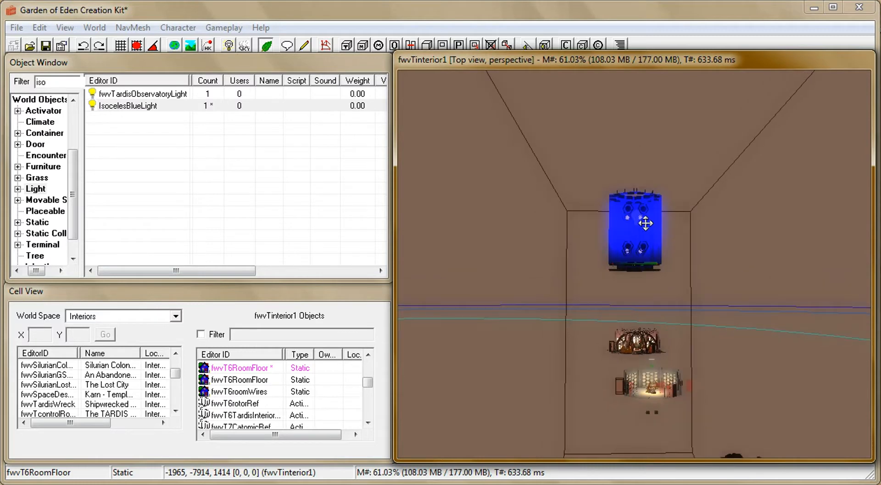
{"action": "scroll", "coordinate": [643, 222], "scroll_direction": "up", "scroll_amount": 3}
{"action": "scroll", "coordinate": [642, 216], "scroll_direction": "up", "scroll_amount": 5}
{"action": "scroll", "coordinate": [642, 215], "scroll_direction": "down", "scroll_amount": 8}
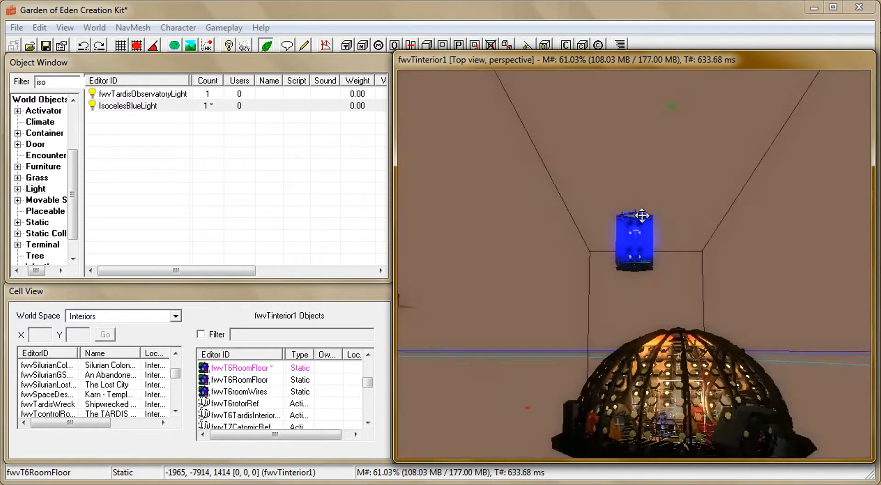
{"action": "scroll", "coordinate": [640, 206], "scroll_direction": "up", "scroll_amount": 8}
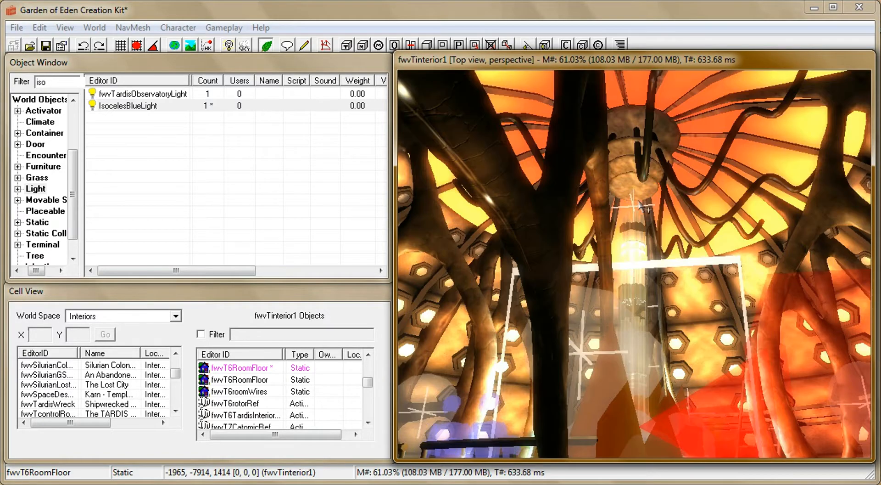
{"action": "left_click", "coordinate": [636, 234]}
{"action": "key", "text": "t"}
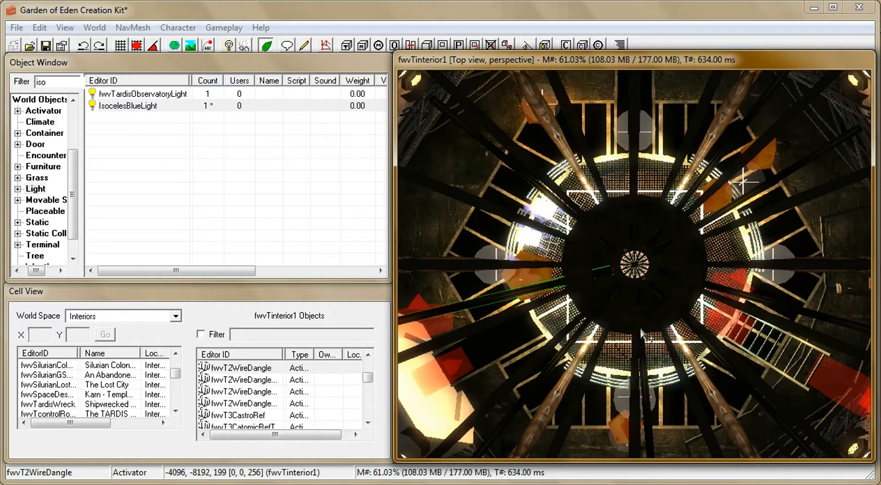
Select the fwvT2Console at the centre of the domed room
{"action": "middle_click_drag", "start_coordinate": [633, 303], "coordinate": [610, 414], "text": "shift"}
{"action": "scroll", "coordinate": [683, 273], "scroll_direction": "up", "scroll_amount": 4}
{"action": "scroll", "coordinate": [718, 262], "scroll_direction": "up", "scroll_amount": 3}
{"action": "left_click", "coordinate": [565, 397]}
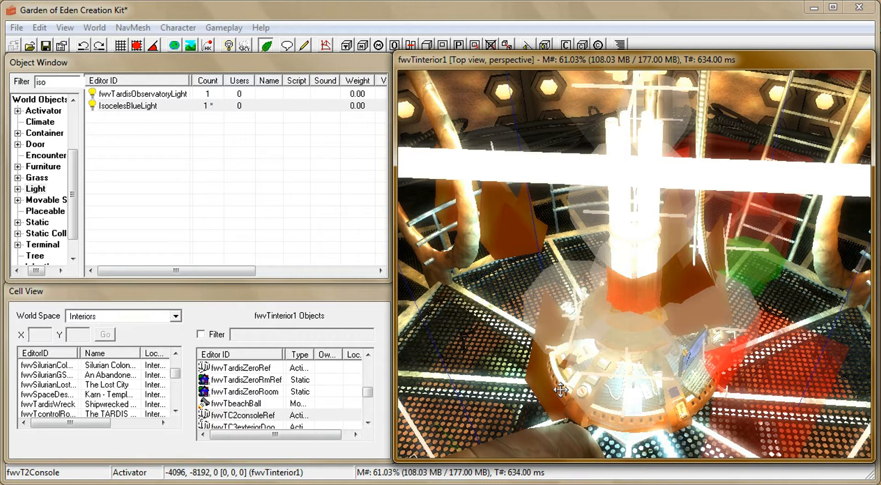
Try moving the console about 150 units along Y to test which parts belong to it
{"action": "left_click_drag", "start_coordinate": [544, 390], "coordinate": [531, 398]}
{"action": "scroll", "coordinate": [498, 387], "scroll_direction": "up", "scroll_amount": 3}
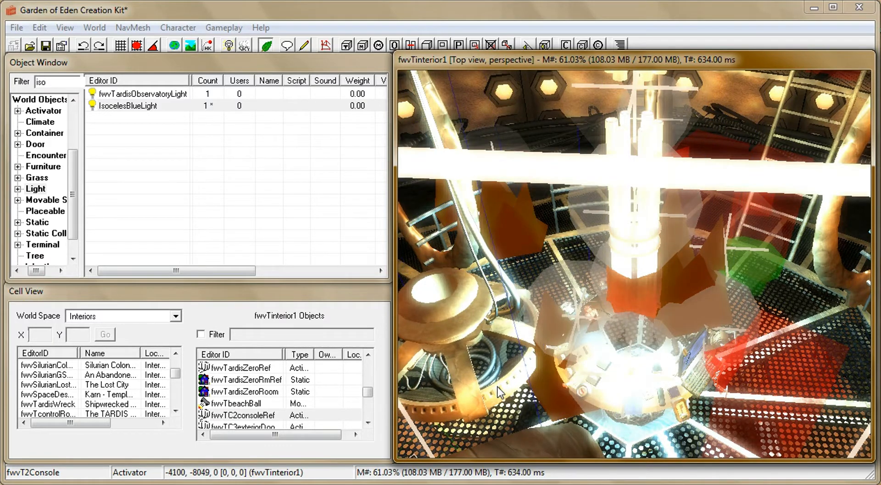
{"action": "middle_click_drag", "start_coordinate": [497, 384], "coordinate": [688, 360], "text": "shift"}
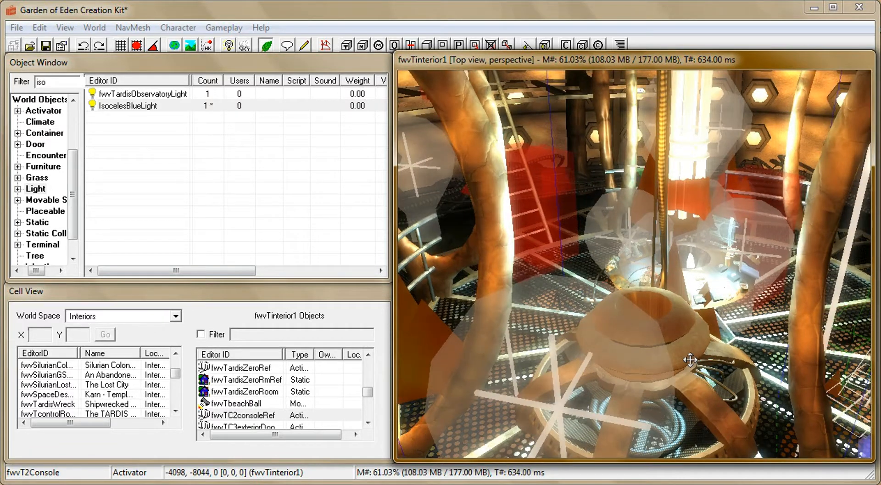
{"action": "key", "text": "Delete"}
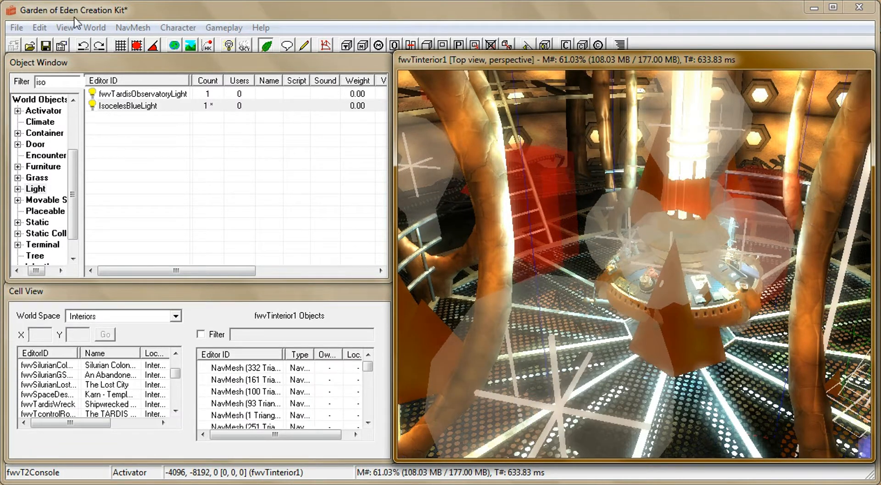
Copy the fwvT2Console and return to the blue-lit hexagonal shell by selecting one of its corridor pieces
{"action": "left_click", "coordinate": [40, 28]}
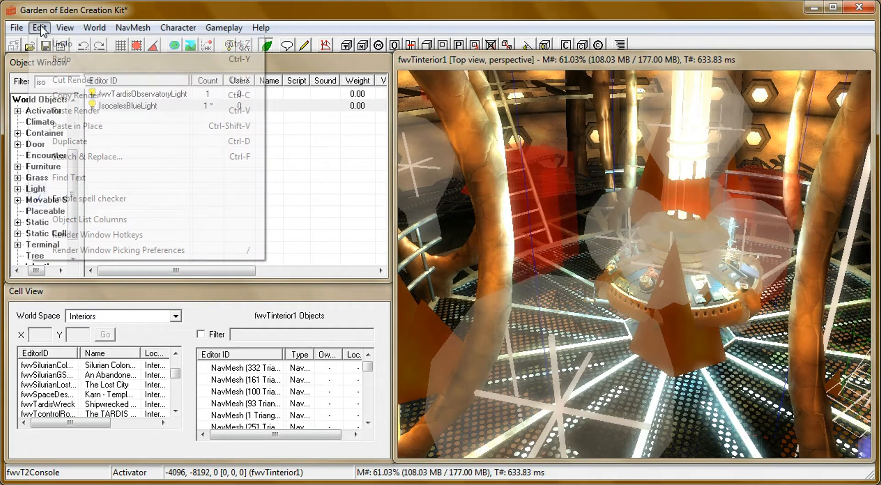
{"action": "left_click", "coordinate": [74, 91]}
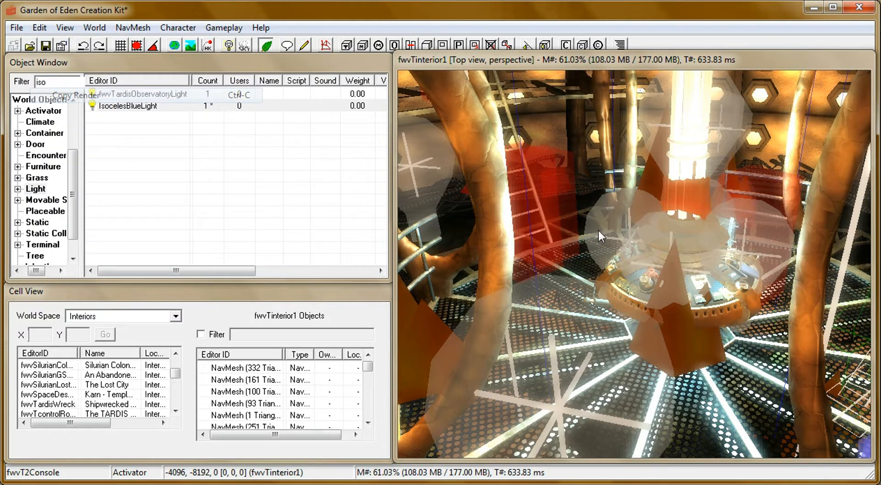
{"action": "left_click", "coordinate": [736, 132]}
{"action": "key", "text": "shift"}
{"action": "scroll", "coordinate": [634, 264], "scroll_direction": "down", "scroll_amount": 5}
{"action": "scroll", "coordinate": [801, 333], "scroll_direction": "down", "scroll_amount": 5}
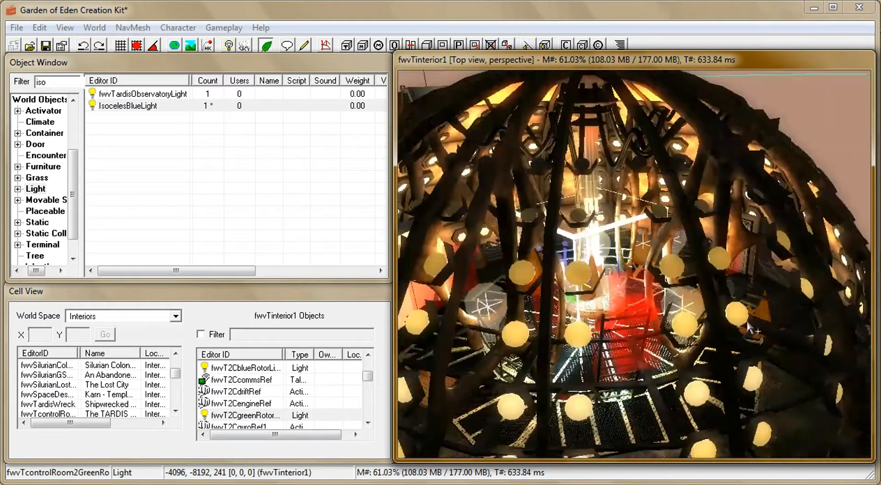
{"action": "scroll", "coordinate": [800, 332], "scroll_direction": "down", "scroll_amount": 3}
{"action": "key", "text": "shift"}
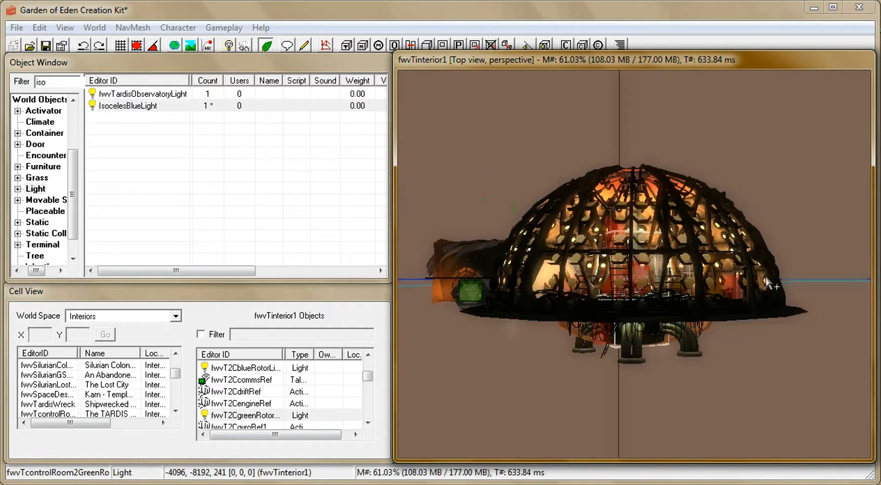
{"action": "key", "text": "shift"}
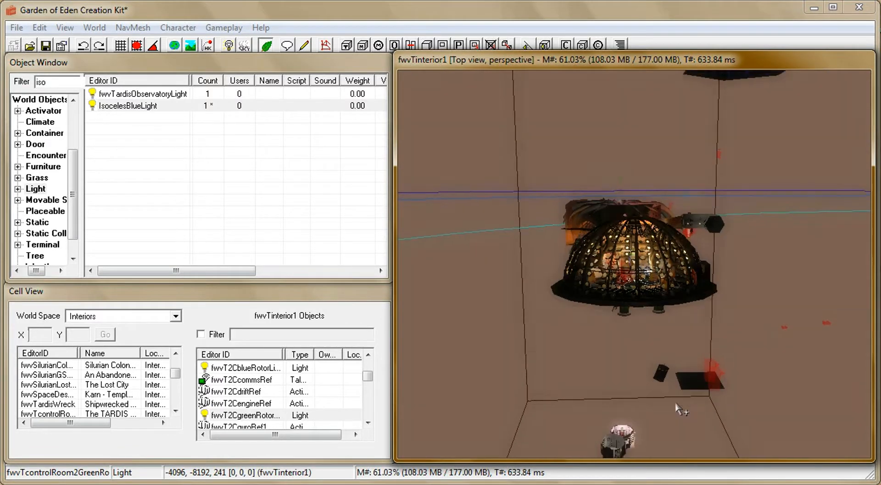
{"action": "key", "text": "shift"}
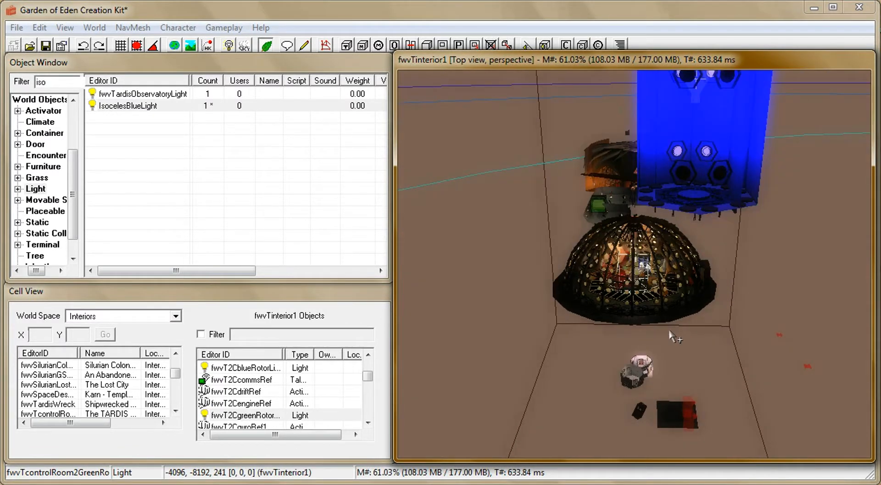
{"action": "scroll", "coordinate": [670, 335], "scroll_direction": "up", "scroll_amount": 5}
{"action": "left_click", "coordinate": [664, 389]}
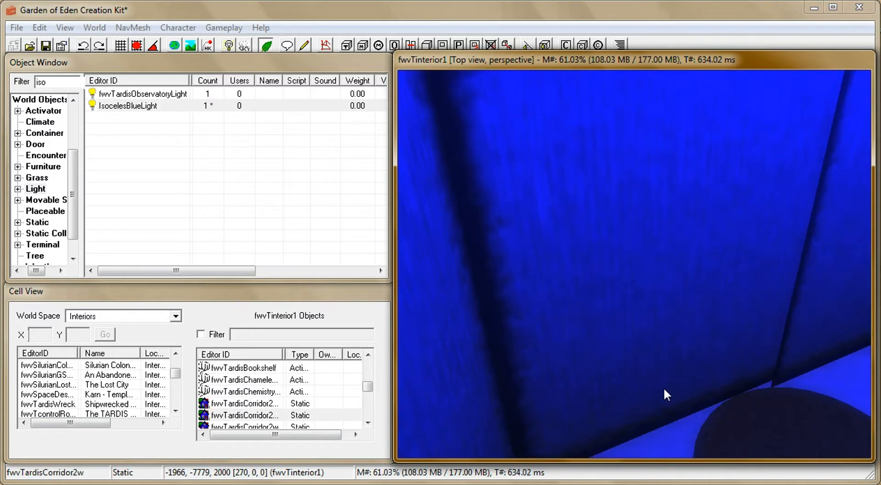
Centre the view on the IsocelesBlueLight inside the shell and paste the copied console there
{"action": "key", "text": "t"}
{"action": "key", "text": "shift"}
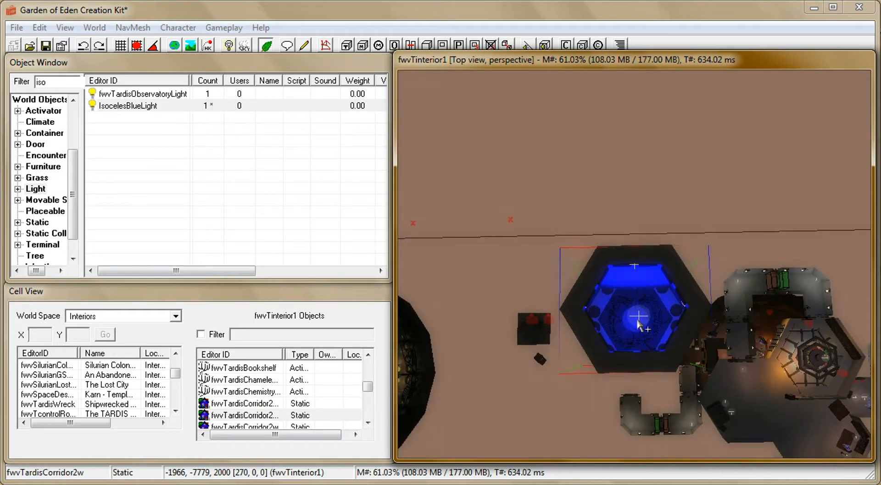
{"action": "left_click", "coordinate": [638, 320]}
{"action": "key", "text": "t"}
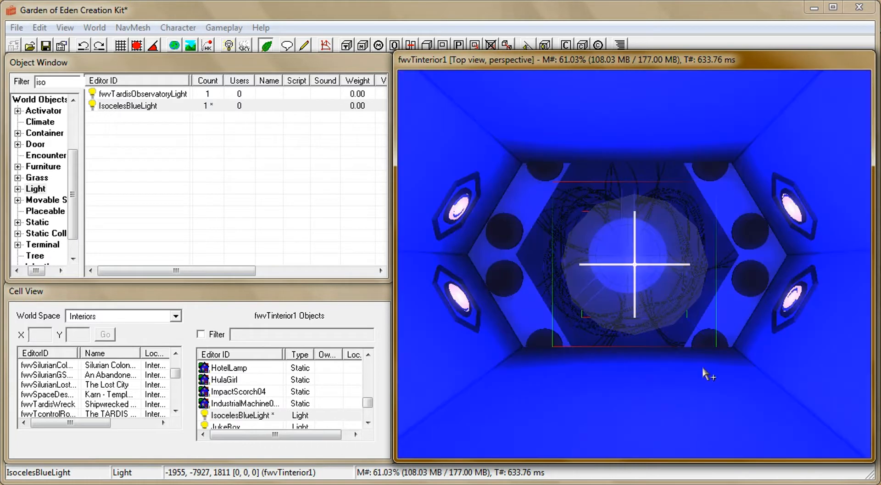
{"action": "key", "text": "shift"}
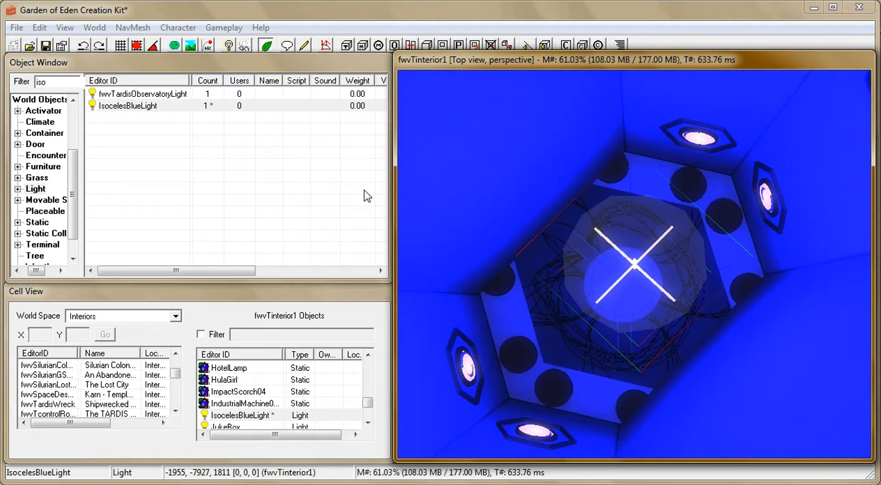
{"action": "left_click", "coordinate": [40, 27]}
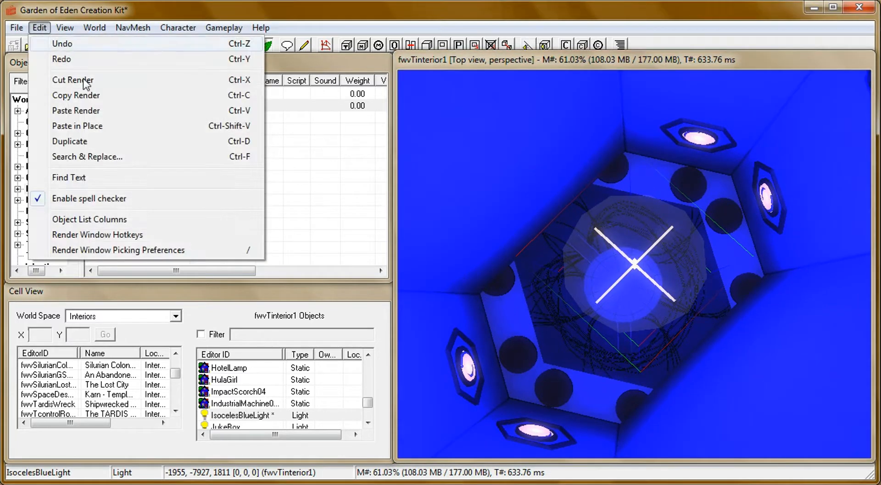
{"action": "left_click", "coordinate": [106, 112]}
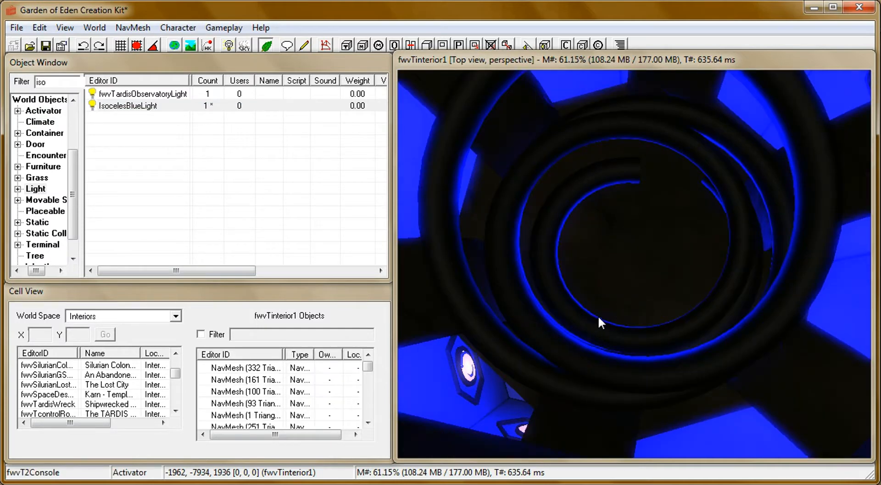
Shift the pasted console within the shell to about X -1993, Y -7908
{"action": "left_click", "coordinate": [634, 297]}
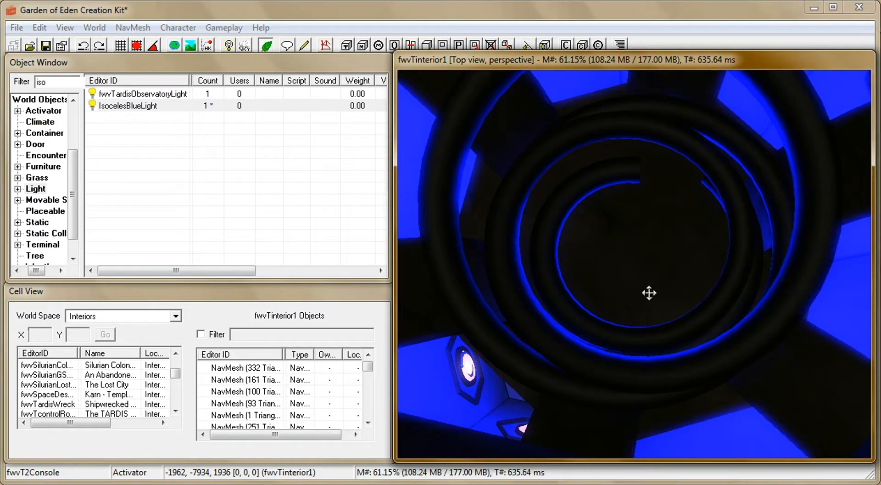
{"action": "scroll", "coordinate": [635, 297], "scroll_direction": "down", "scroll_amount": 3}
{"action": "scroll", "coordinate": [696, 280], "scroll_direction": "down", "scroll_amount": 5}
{"action": "middle_click_drag", "start_coordinate": [695, 280], "coordinate": [790, 259], "text": "shift"}
{"action": "left_click_drag", "start_coordinate": [632, 227], "coordinate": [631, 257]}
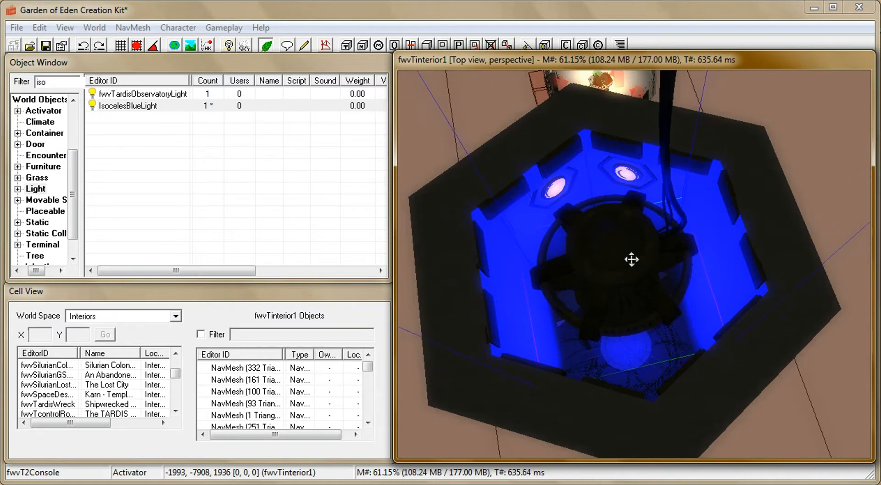
Lower the pasted console's Z position to about 1557 so it sits down inside the shell
{"action": "double_click", "coordinate": [606, 273]}
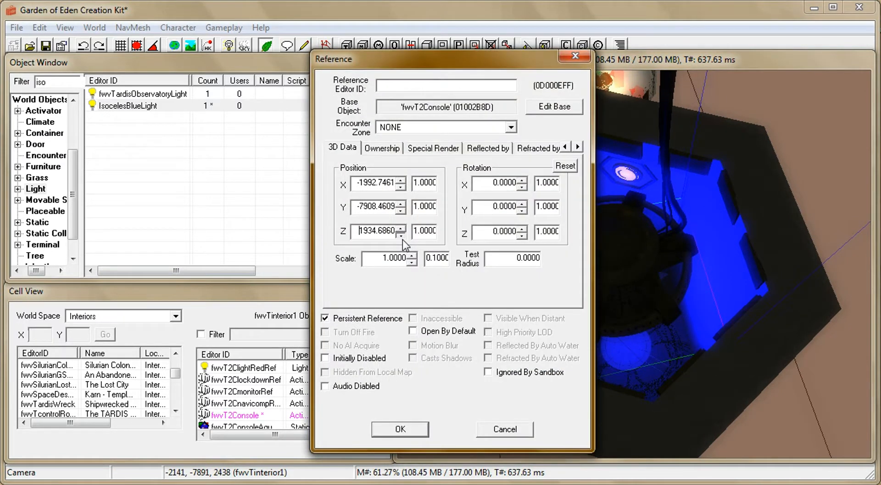
{"action": "left_click", "coordinate": [403, 238]}
{"action": "left_click", "coordinate": [403, 239]}
{"action": "left_click", "coordinate": [403, 238]}
{"action": "left_click", "coordinate": [403, 238]}
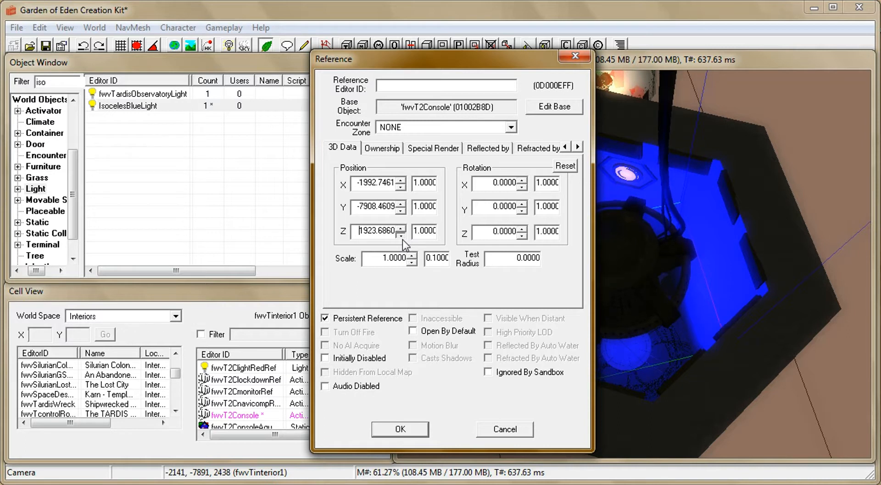
{"action": "left_click_drag", "start_coordinate": [403, 238], "coordinate": [403, 238]}
{"action": "left_click", "coordinate": [403, 238]}
{"action": "left_click", "coordinate": [401, 239]}
{"action": "left_click", "coordinate": [401, 235]}
{"action": "left_click", "coordinate": [400, 235]}
{"action": "left_click", "coordinate": [400, 235]}
{"action": "left_click", "coordinate": [401, 235]}
{"action": "left_click", "coordinate": [401, 235]}
{"action": "left_click", "coordinate": [401, 235]}
{"action": "left_click", "coordinate": [401, 238]}
{"action": "left_click", "coordinate": [401, 238]}
{"action": "left_click", "coordinate": [401, 238]}
{"action": "left_click", "coordinate": [400, 238]}
{"action": "left_click", "coordinate": [400, 238]}
{"action": "left_click", "coordinate": [401, 238]}
{"action": "left_click", "coordinate": [400, 237]}
{"action": "left_click", "coordinate": [400, 238]}
{"action": "left_click", "coordinate": [419, 429]}
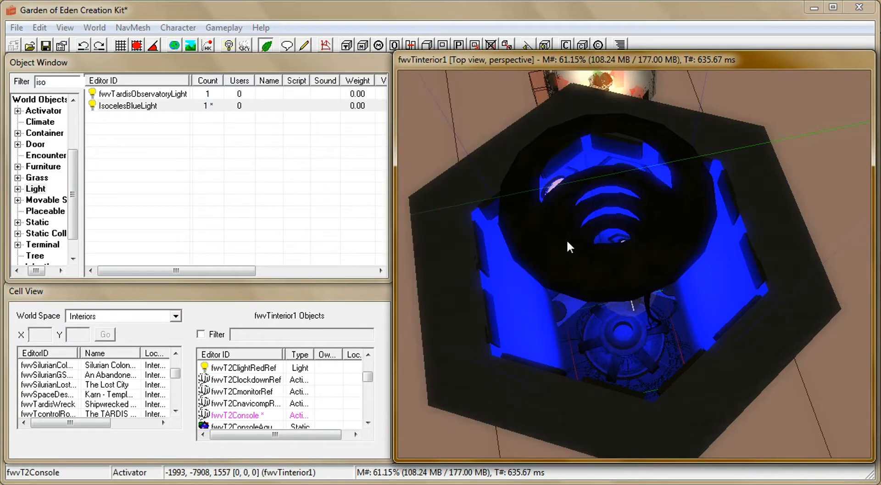
Set the scale of both fwvTardisCorridor2w halves of the hexagonal shell to 1.5
{"action": "key", "text": "t"}
{"action": "middle_click_drag", "start_coordinate": [582, 332], "coordinate": [641, 271], "text": "shift"}
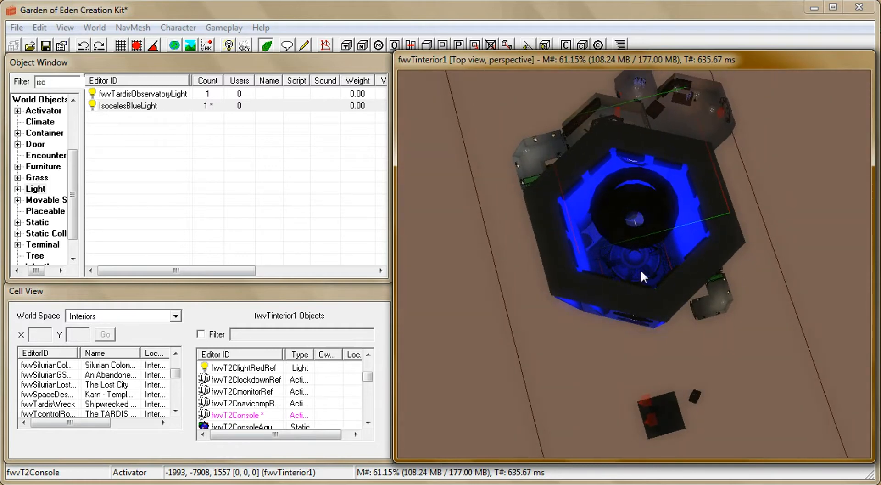
{"action": "left_click", "coordinate": [591, 294]}
{"action": "double_click", "coordinate": [565, 279]}
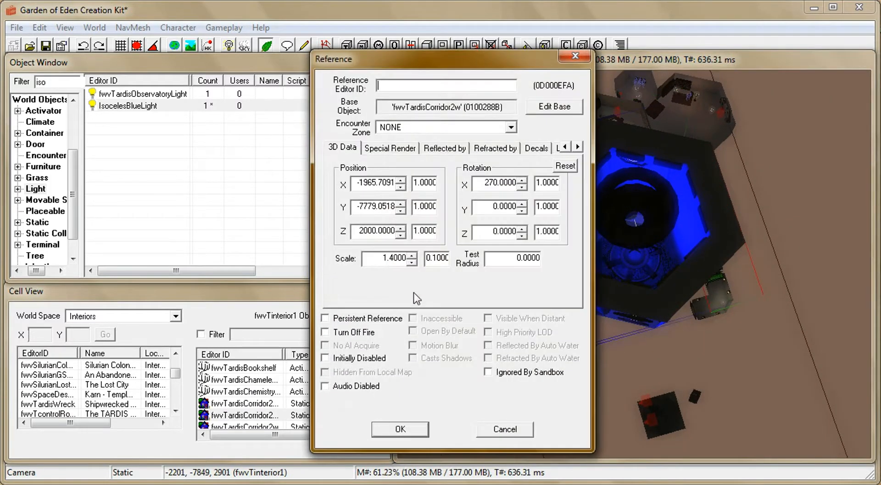
{"action": "left_click", "coordinate": [412, 256]}
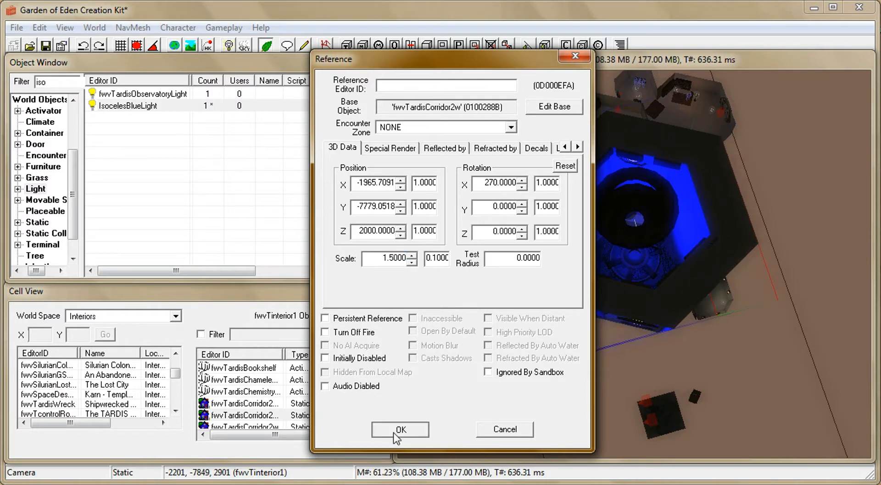
{"action": "left_click", "coordinate": [400, 429]}
{"action": "double_click", "coordinate": [701, 203]}
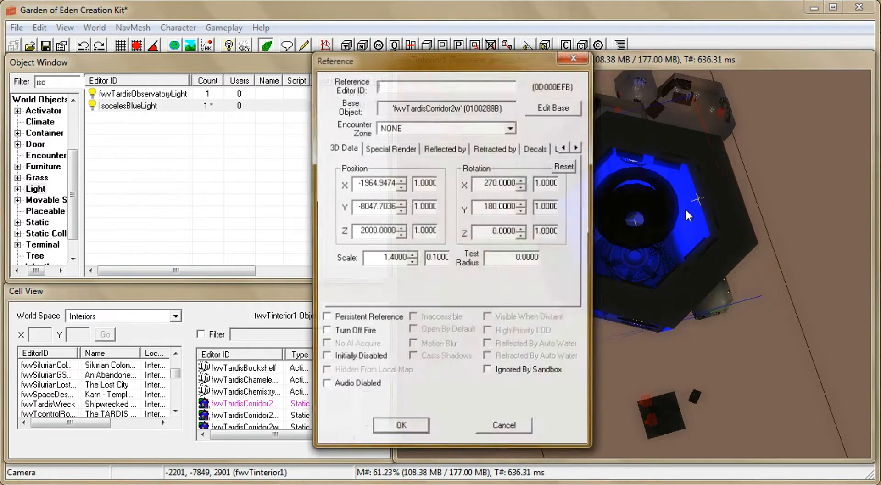
{"action": "left_click", "coordinate": [412, 255]}
{"action": "left_click", "coordinate": [400, 429]}
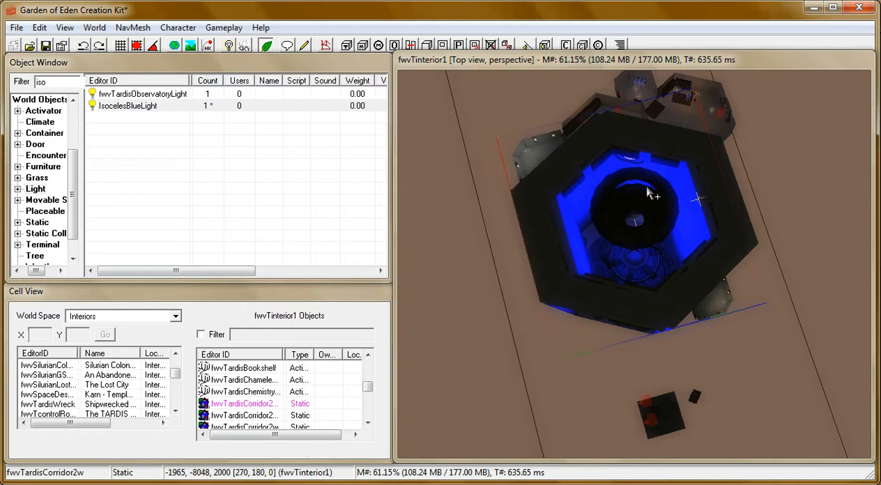
Set the scale of the copied fwvT6RoomFloor inside the hexagonal shell to 0.35
{"action": "left_click", "coordinate": [596, 258]}
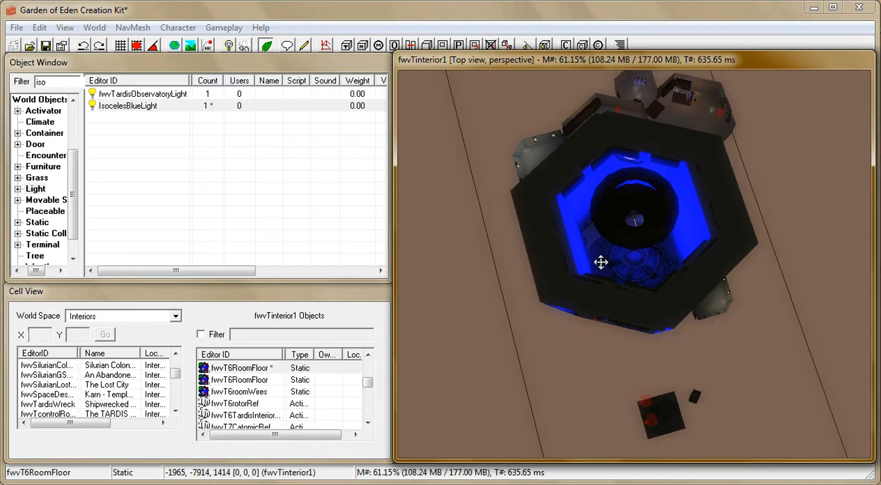
{"action": "scroll", "coordinate": [601, 262], "scroll_direction": "up", "scroll_amount": 5}
{"action": "middle_click_drag", "start_coordinate": [601, 262], "coordinate": [657, 249], "text": "shift"}
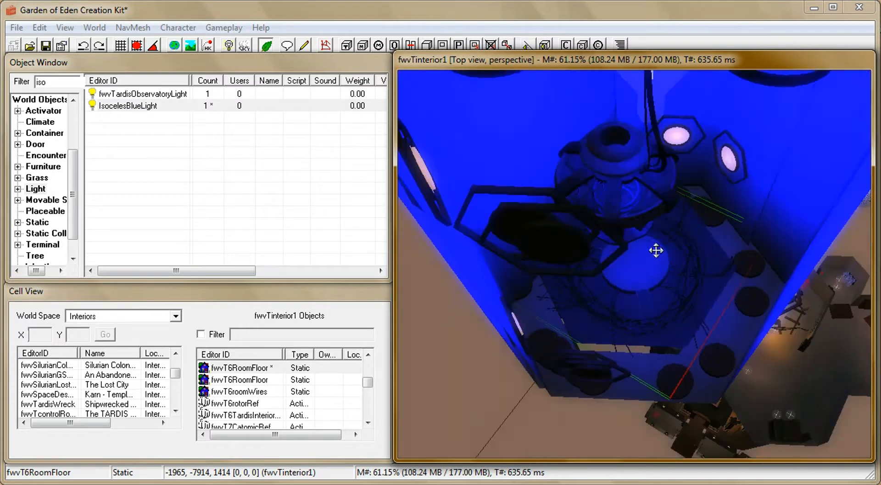
{"action": "double_click", "coordinate": [663, 296]}
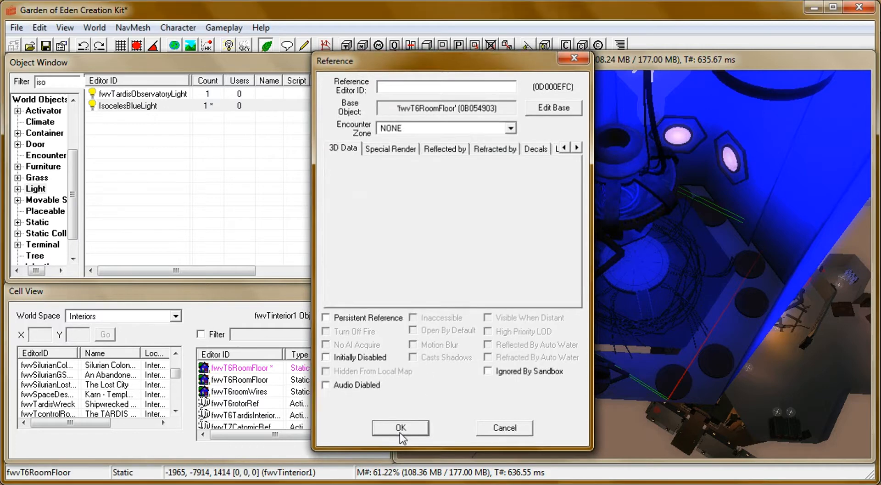
{"action": "left_click", "coordinate": [400, 430]}
{"action": "double_click", "coordinate": [593, 327]}
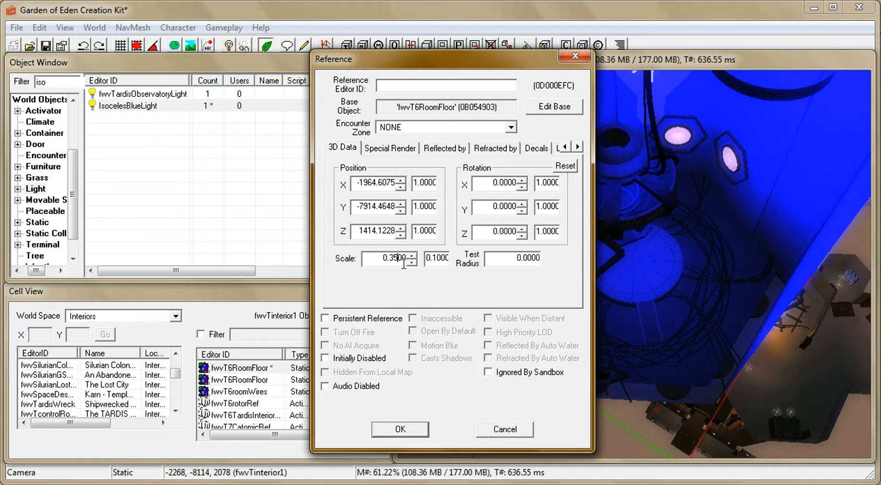
{"action": "key", "text": "Return"}
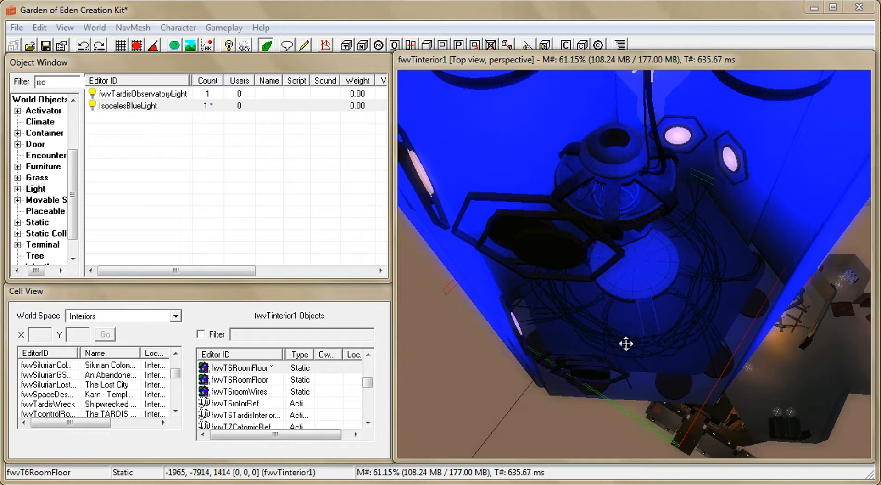
Try a small nudge of the copied floor, undo it, and set the floor's scale to 0.32
{"action": "left_click", "coordinate": [626, 327]}
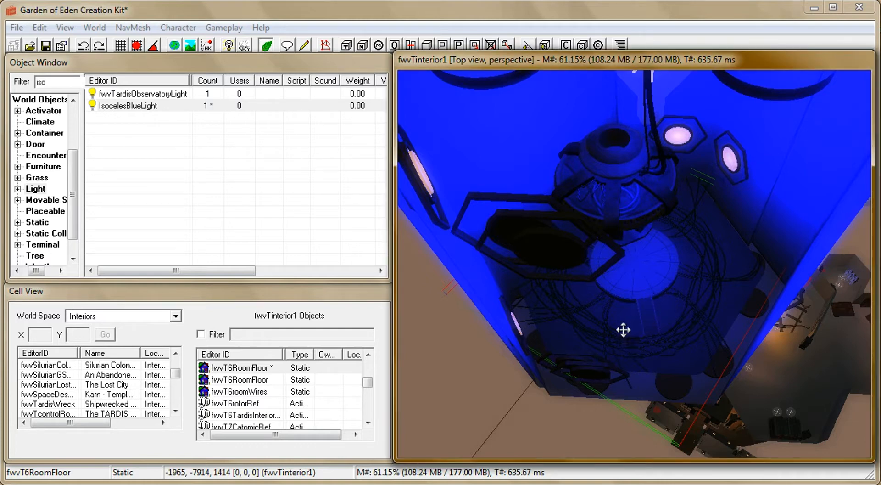
{"action": "key", "text": "Up"}
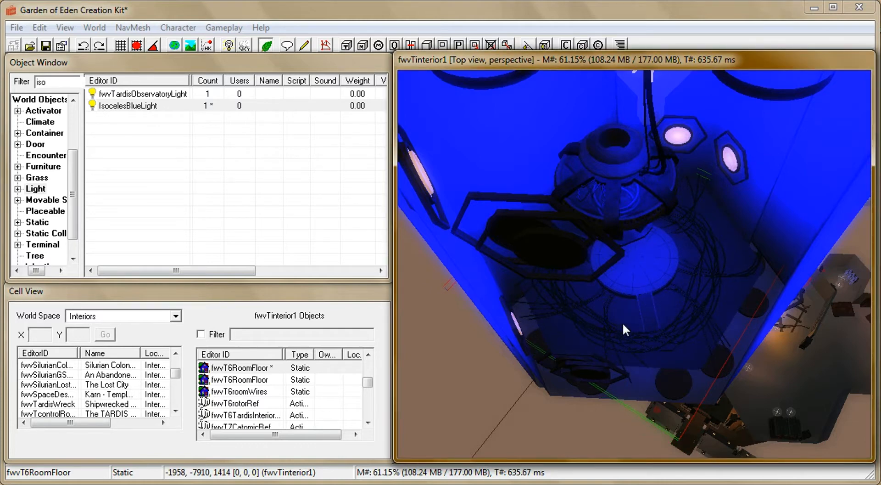
{"action": "key", "text": "ctrl+z"}
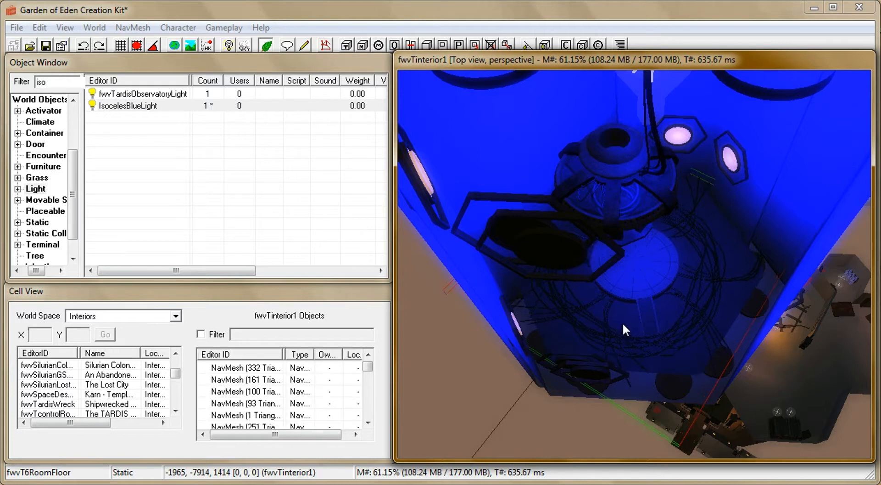
{"action": "double_click", "coordinate": [632, 333]}
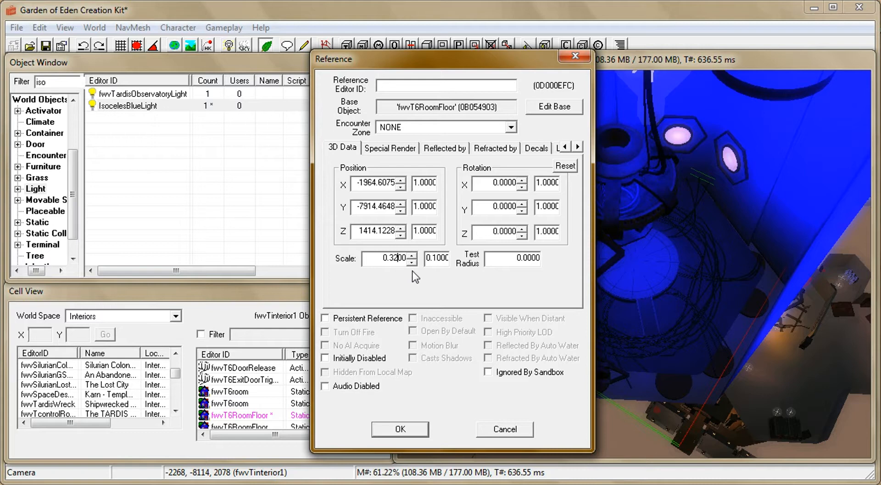
{"action": "left_click", "coordinate": [404, 423]}
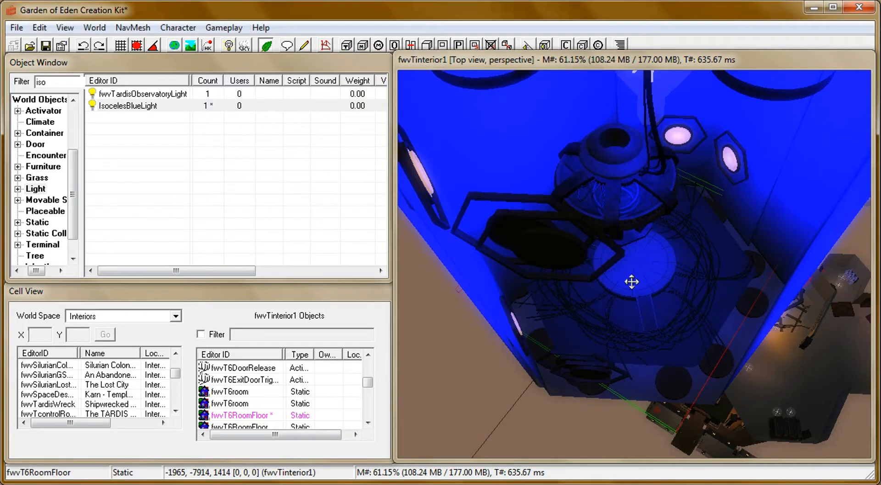
Lower the copied floor's Z position to about 1372 and set its scale to 0.27
{"action": "double_click", "coordinate": [629, 282]}
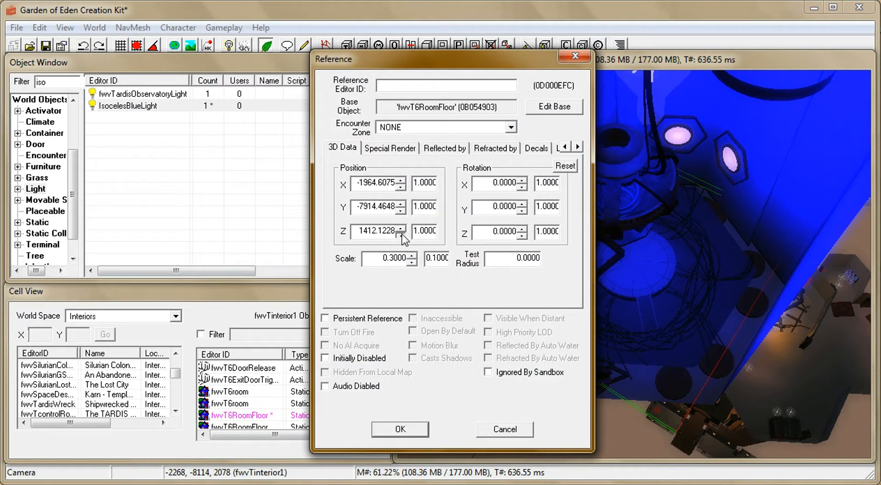
{"action": "left_click_drag", "start_coordinate": [402, 234], "coordinate": [402, 234]}
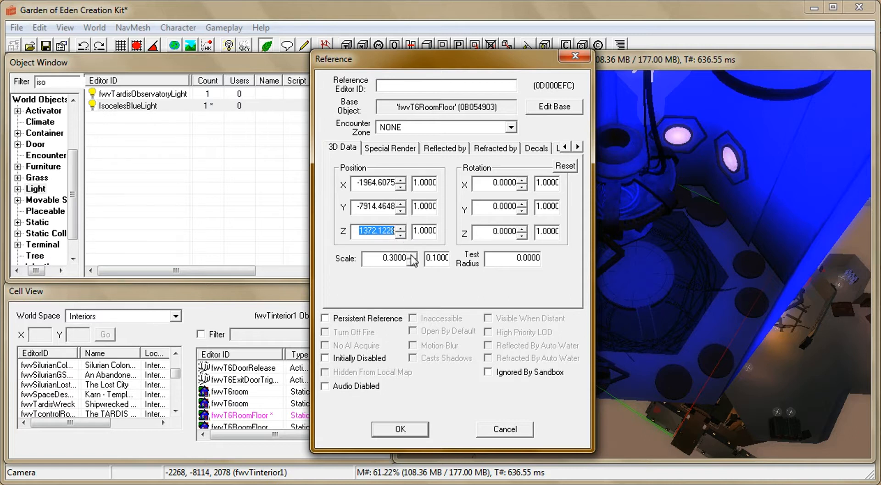
{"action": "left_click", "coordinate": [394, 258]}
{"action": "type", "text": "27"}
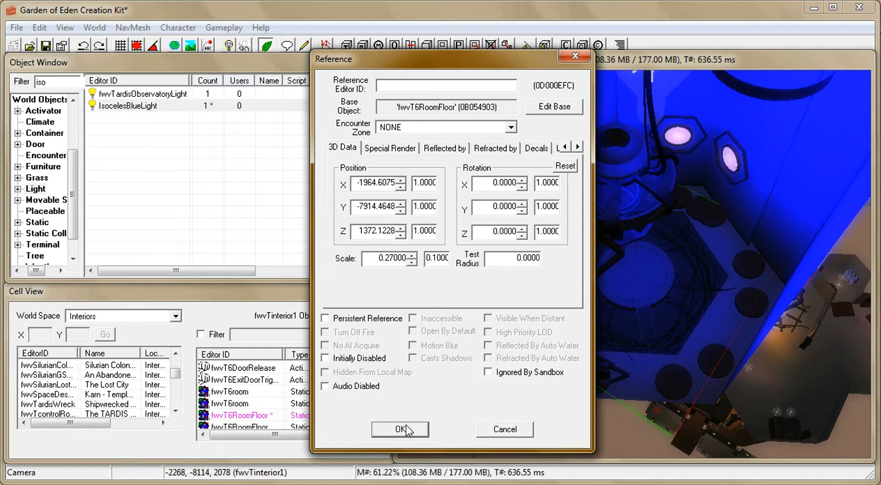
{"action": "left_click", "coordinate": [406, 429]}
{"action": "scroll", "coordinate": [639, 299], "scroll_direction": "up", "scroll_amount": 5}
{"action": "middle_click_drag", "start_coordinate": [641, 301], "coordinate": [714, 307], "text": "shift"}
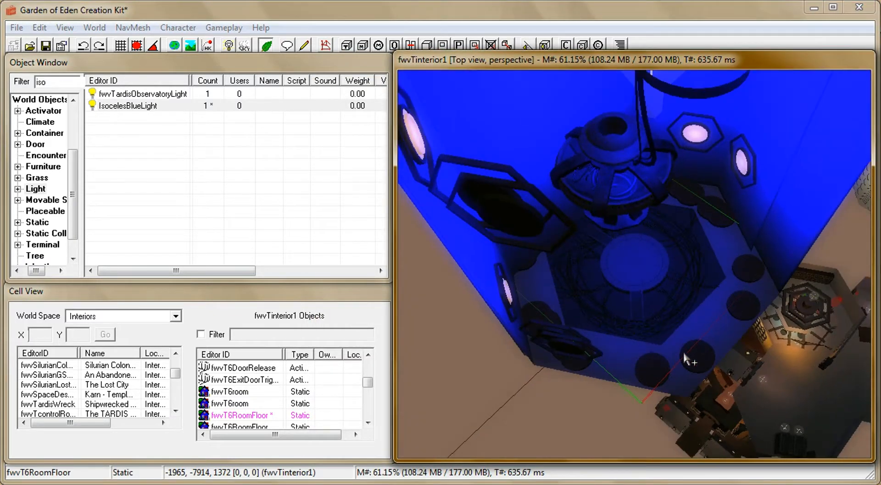
Adjust the unturned fwvTardisCorridor2w half of the shell to about X -1977, Y -7751
{"action": "scroll", "coordinate": [685, 354], "scroll_direction": "down", "scroll_amount": 6}
{"action": "middle_click_drag", "start_coordinate": [687, 355], "coordinate": [632, 159], "text": "shift"}
{"action": "left_click", "coordinate": [632, 157]}
{"action": "left_click_drag", "start_coordinate": [641, 151], "coordinate": [602, 154]}
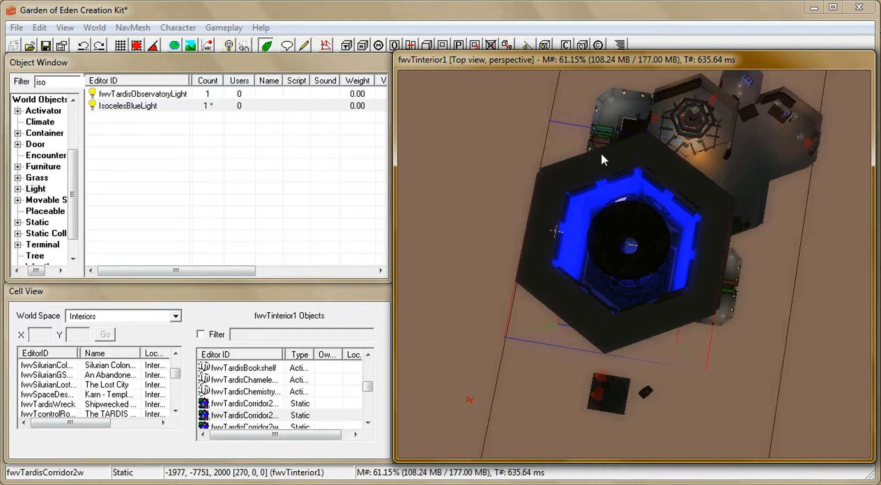
{"action": "middle_click_drag", "start_coordinate": [602, 154], "coordinate": [709, 326], "text": "shift"}
Shift the copied fwvT6RoomFloor within the shell to about X -1960, Y -7905
{"action": "left_click", "coordinate": [651, 281]}
{"action": "key", "text": "c"}
{"action": "middle_click_drag", "start_coordinate": [657, 291], "coordinate": [748, 165], "text": "shift"}
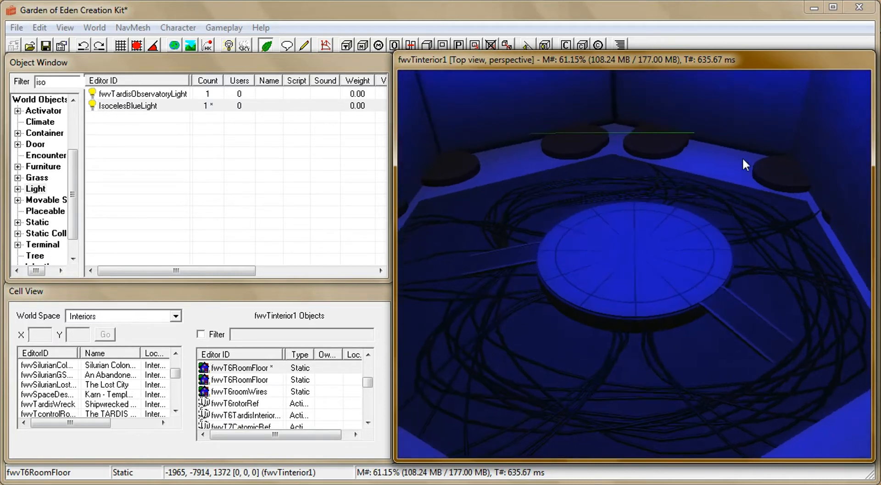
{"action": "left_click", "coordinate": [736, 138]}
{"action": "left_click_drag", "start_coordinate": [714, 132], "coordinate": [716, 127]}
{"action": "middle_click_drag", "start_coordinate": [676, 136], "coordinate": [613, 140], "text": "shift"}
{"action": "left_click", "coordinate": [599, 182]}
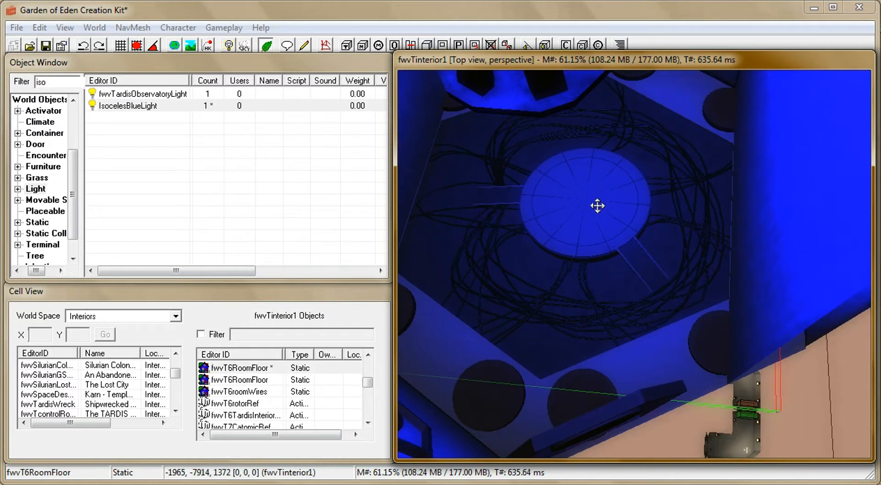
{"action": "middle_click_drag", "start_coordinate": [593, 202], "coordinate": [624, 219], "text": "shift"}
{"action": "key", "text": "t"}
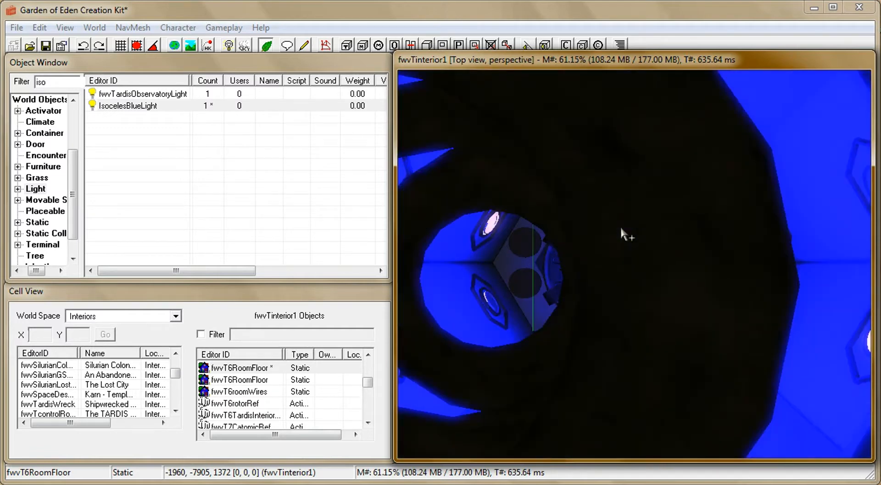
Lower the fwvT2Console inside the shell to a Z position of about 1547
{"action": "left_click", "coordinate": [579, 299]}
{"action": "key", "text": "t"}
{"action": "middle_click_drag", "start_coordinate": [598, 289], "coordinate": [643, 268], "text": "shift"}
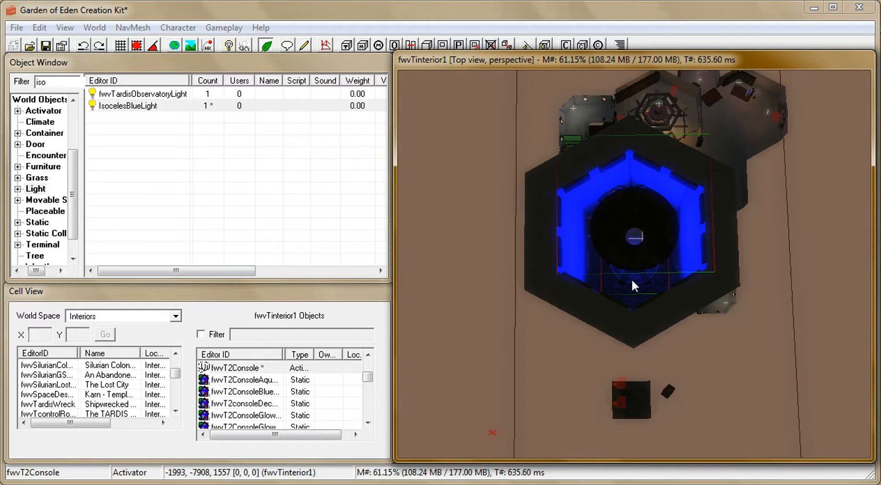
{"action": "double_click", "coordinate": [632, 278]}
{"action": "left_click", "coordinate": [400, 235]}
{"action": "left_click", "coordinate": [400, 236]}
{"action": "left_click_drag", "start_coordinate": [399, 239], "coordinate": [399, 240]}
{"action": "left_click", "coordinate": [390, 434]}
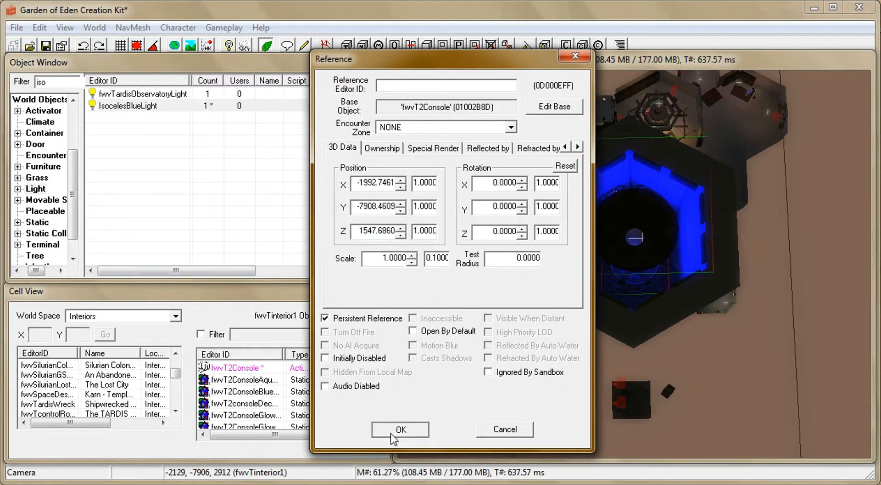
Check the copied floor's Z position in its reference settings
{"action": "left_click", "coordinate": [606, 284]}
{"action": "key", "text": "t"}
{"action": "scroll", "coordinate": [612, 293], "scroll_direction": "down", "scroll_amount": 5}
{"action": "middle_click_drag", "start_coordinate": [612, 294], "coordinate": [699, 336], "text": "shift"}
{"action": "middle_click_drag", "start_coordinate": [661, 312], "coordinate": [609, 325], "text": "shift"}
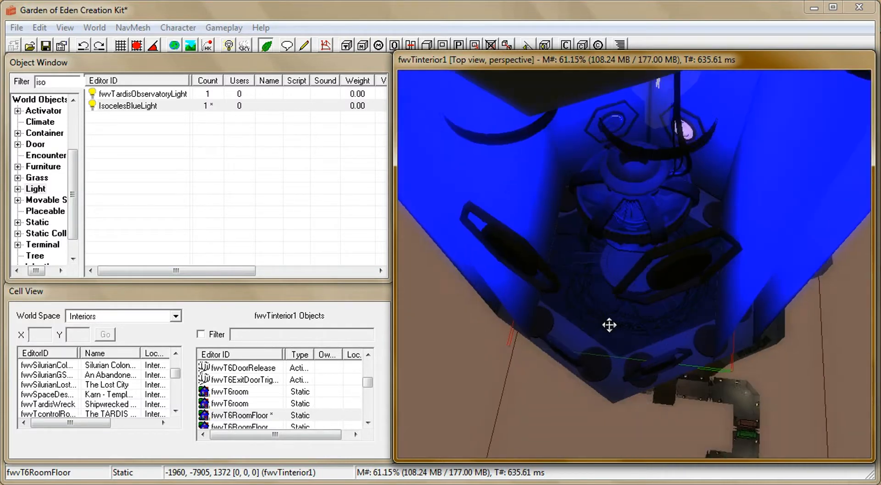
{"action": "double_click", "coordinate": [623, 329]}
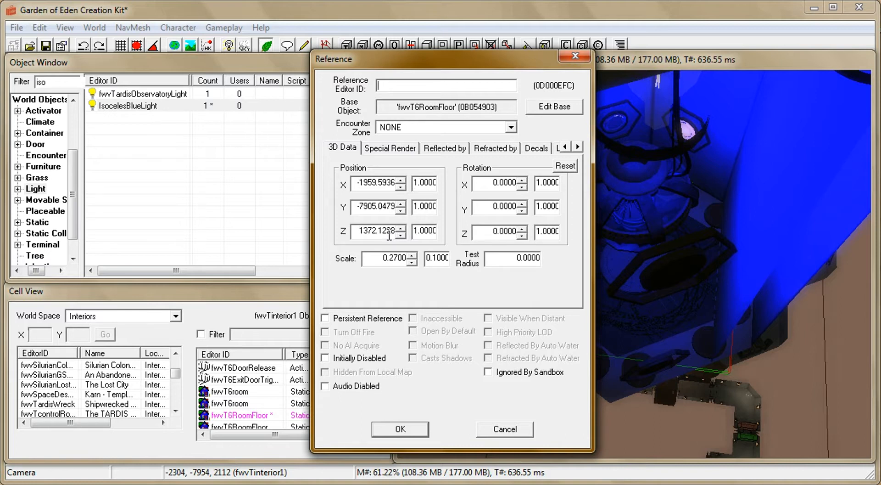
{"action": "left_click", "coordinate": [399, 429]}
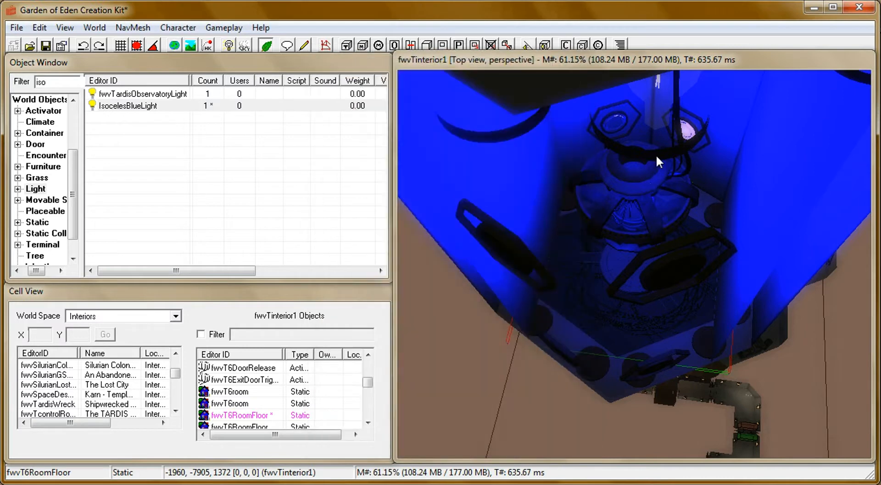
Set the fwvT2Console's Z position to about 1372 to bring it down to the floor's height
{"action": "double_click", "coordinate": [656, 176]}
{"action": "double_click", "coordinate": [365, 231]}
{"action": "double_click", "coordinate": [368, 234]}
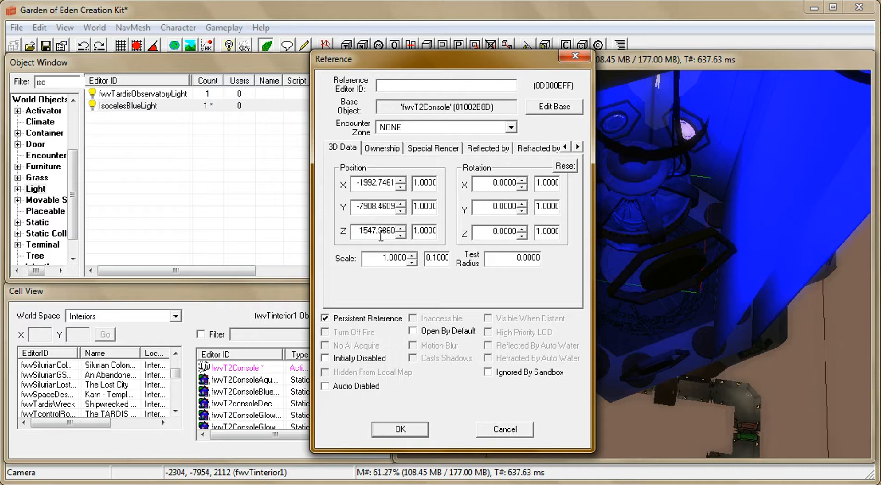
{"action": "key", "text": "BackSpace"}
{"action": "key", "text": "BackSpace"}
{"action": "type", "text": "372"}
{"action": "left_click", "coordinate": [414, 427]}
Move the fwvT2Console over the floor's round platform, to about X -1958, Y -7906
{"action": "left_click", "coordinate": [622, 273]}
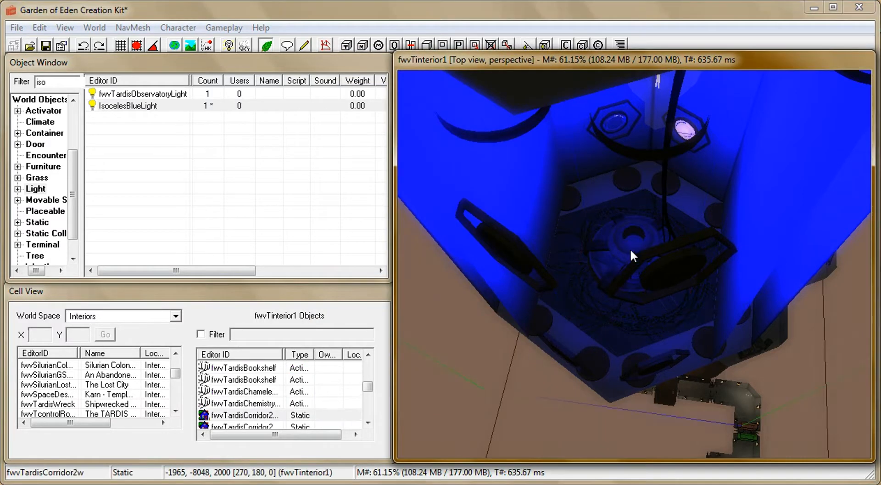
{"action": "middle_click_drag", "start_coordinate": [631, 249], "coordinate": [636, 231], "text": "shift"}
{"action": "left_click", "coordinate": [602, 369]}
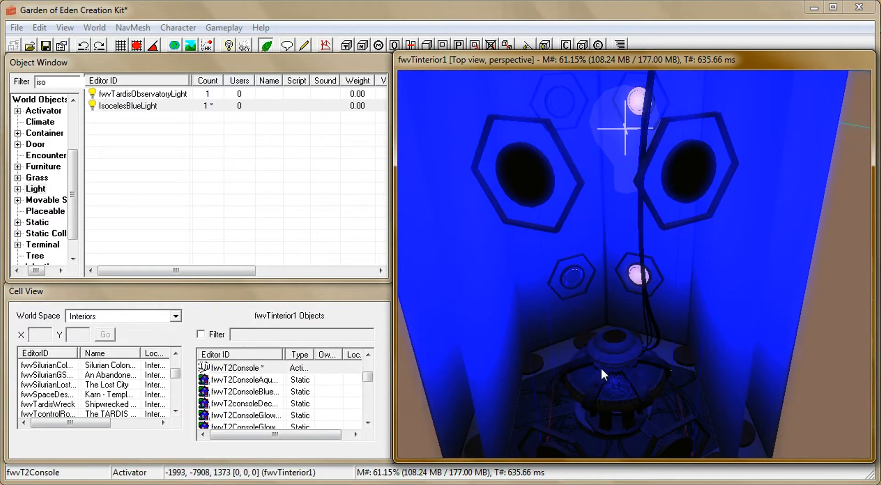
{"action": "key", "text": "t"}
{"action": "scroll", "coordinate": [648, 348], "scroll_direction": "up", "scroll_amount": 8}
{"action": "middle_click_drag", "start_coordinate": [639, 351], "coordinate": [559, 304], "text": "shift"}
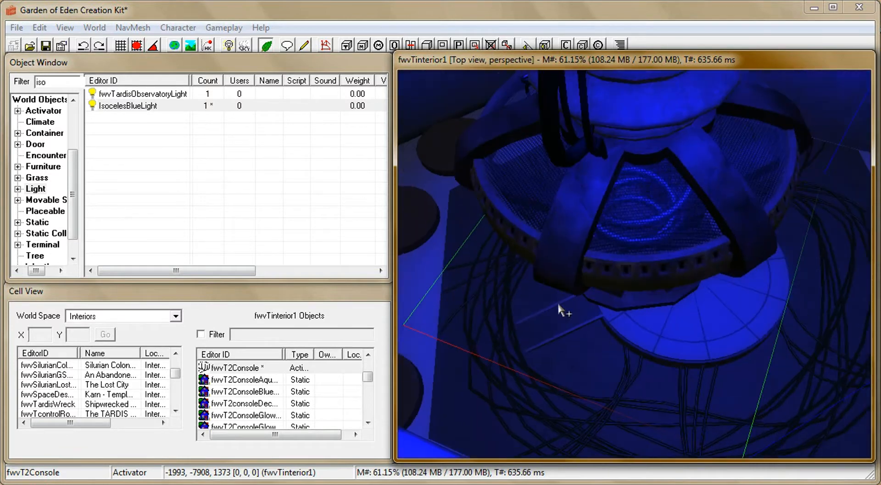
{"action": "middle_click_drag", "start_coordinate": [599, 240], "coordinate": [678, 142], "text": "shift"}
Lower the fwvT2Console's Z position to about 1347 so its base rests on the round platform
{"action": "double_click", "coordinate": [679, 142]}
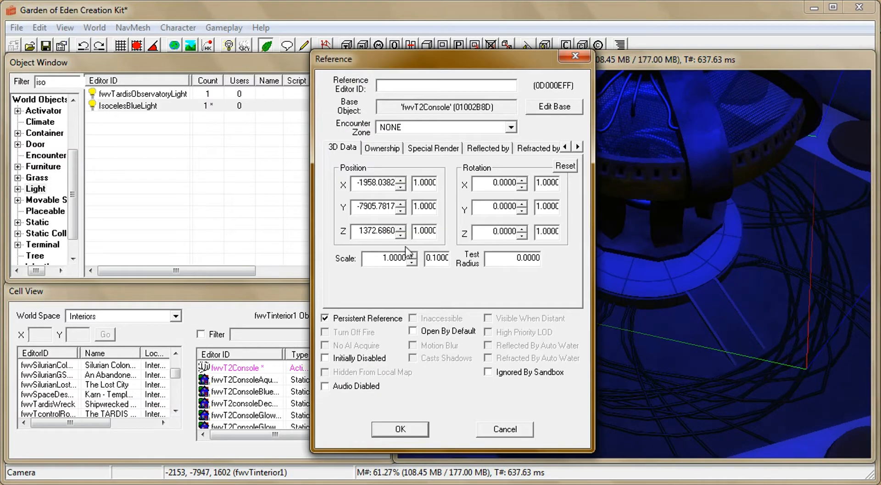
{"action": "left_click", "coordinate": [405, 235]}
{"action": "left_click", "coordinate": [405, 235]}
{"action": "left_click", "coordinate": [405, 235]}
{"action": "left_click", "coordinate": [405, 235]}
{"action": "left_click", "coordinate": [405, 236]}
{"action": "left_click", "coordinate": [405, 235]}
{"action": "left_click", "coordinate": [404, 236]}
{"action": "left_click", "coordinate": [405, 235]}
{"action": "left_click", "coordinate": [404, 235]}
{"action": "left_click", "coordinate": [404, 235]}
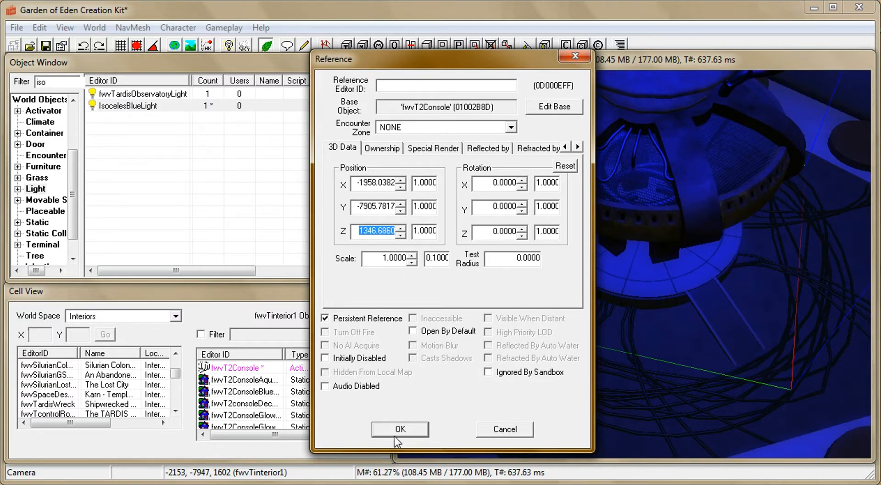
{"action": "left_click", "coordinate": [399, 428]}
Fine-tune the console's position on the platform to about X -1961, Y -7904 and inspect it from several angles
{"action": "middle_click_drag", "start_coordinate": [655, 173], "coordinate": [655, 191], "text": "shift"}
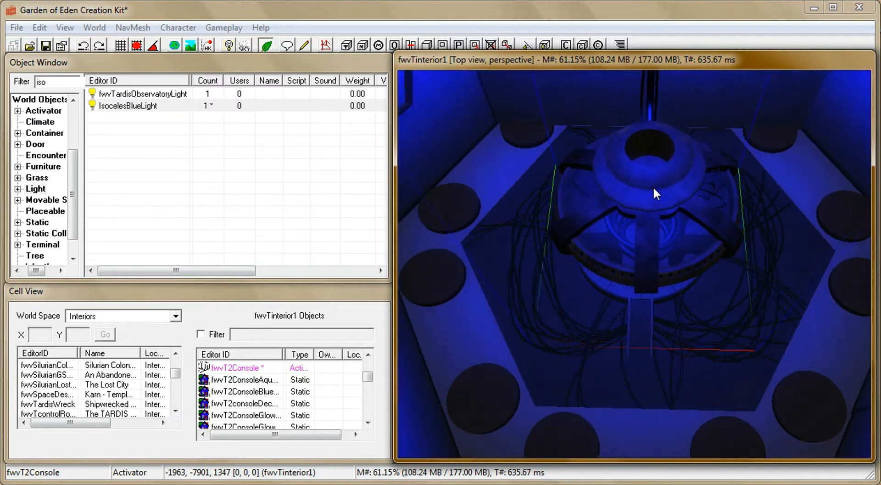
{"action": "middle_click_drag", "start_coordinate": [655, 186], "coordinate": [485, 61], "text": "shift"}
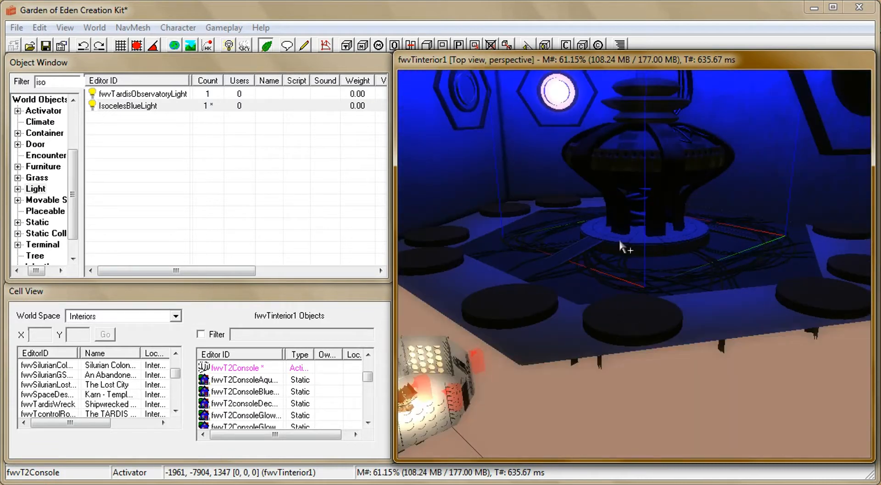
{"action": "middle_click_drag", "start_coordinate": [662, 227], "coordinate": [607, 227], "text": "shift"}
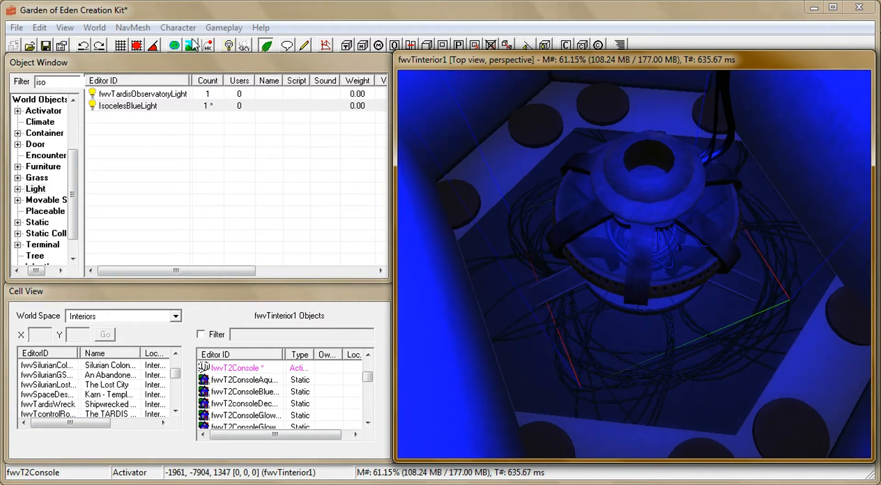
{"action": "middle_click_drag", "start_coordinate": [616, 202], "coordinate": [755, 175], "text": "shift"}
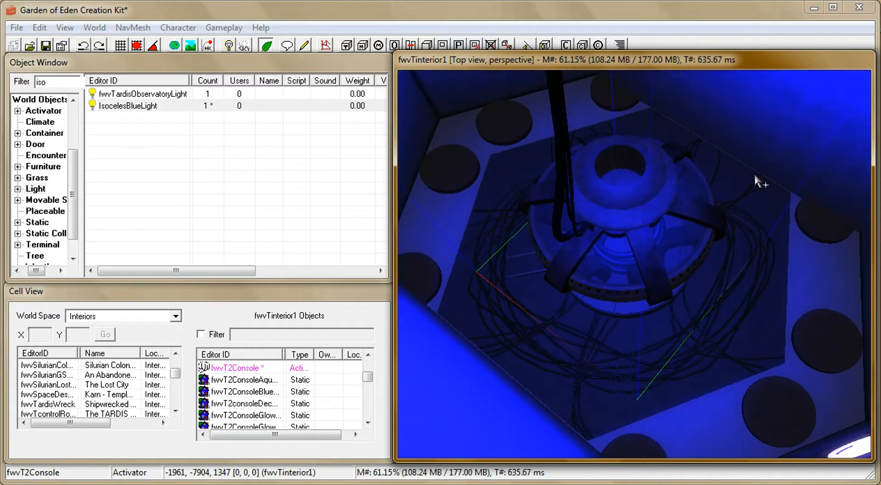
{"action": "middle_click_drag", "start_coordinate": [592, 190], "coordinate": [492, 231], "text": "shift"}
{"action": "middle_click_drag", "start_coordinate": [506, 321], "coordinate": [509, 38], "text": "shift"}
Select the IsocelesBlueLight above the console and move it to about X -1990, Y -7860 inside the shell
{"action": "left_click", "coordinate": [620, 114]}
{"action": "key", "text": "t"}
{"action": "middle_click_drag", "start_coordinate": [630, 224], "coordinate": [591, 160], "text": "shift"}
{"action": "scroll", "coordinate": [635, 224], "scroll_direction": "down", "scroll_amount": 5}
{"action": "middle_click_drag", "start_coordinate": [635, 226], "coordinate": [589, 482], "text": "shift"}
{"action": "scroll", "coordinate": [642, 368], "scroll_direction": "up", "scroll_amount": 5}
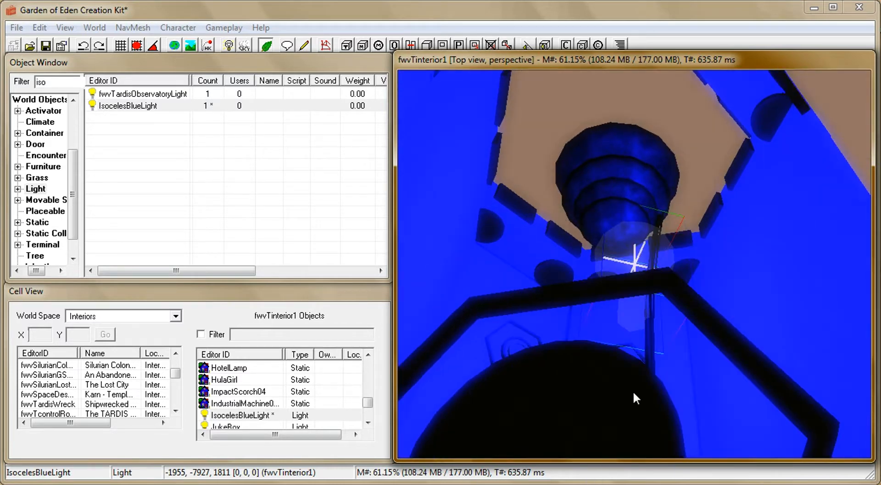
{"action": "middle_click_drag", "start_coordinate": [609, 245], "coordinate": [647, 299], "text": "shift"}
{"action": "left_click_drag", "start_coordinate": [623, 258], "coordinate": [637, 327]}
{"action": "middle_click_drag", "start_coordinate": [637, 327], "coordinate": [627, 354], "text": "shift"}
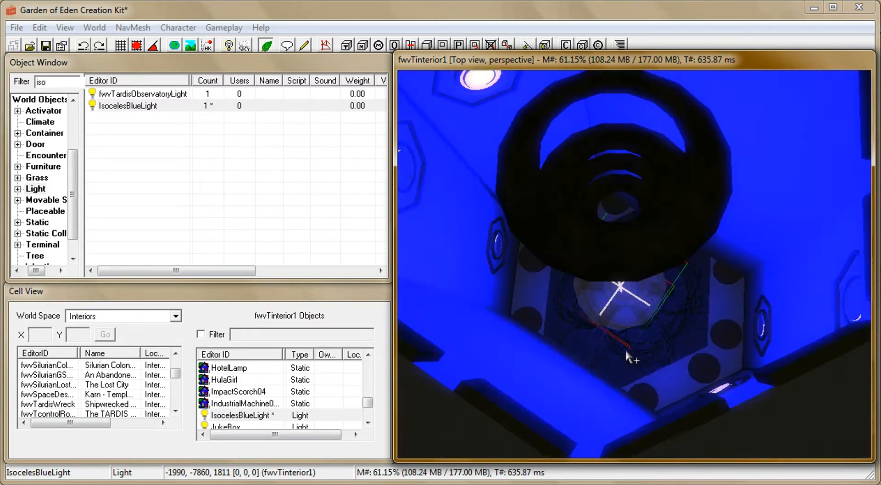
Move the IsocelesBlueLight to about X -1951, Y -7922 so it is centred above the console
{"action": "left_click_drag", "start_coordinate": [620, 312], "coordinate": [621, 273]}
{"action": "middle_click_drag", "start_coordinate": [621, 271], "coordinate": [590, 437], "text": "shift"}
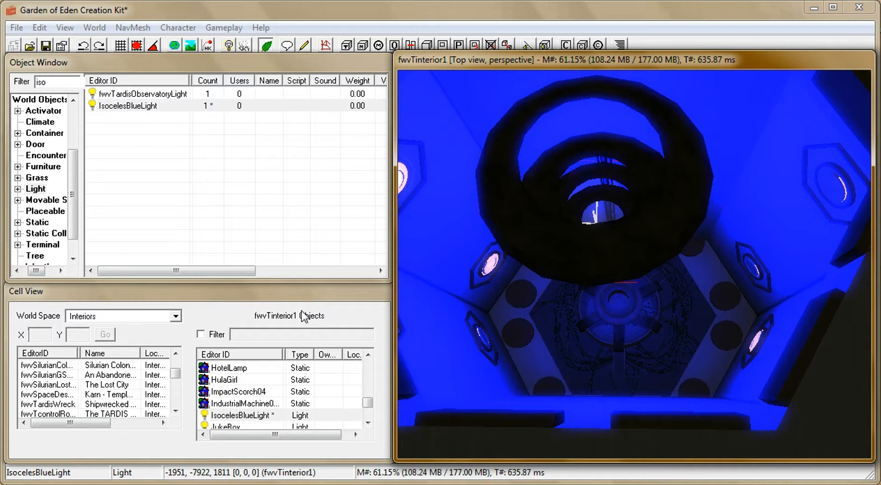
Save the plugin as fwvThemeIso.esp in the Fallout New Vegas Data folder, overwriting the existing file
{"action": "left_click", "coordinate": [17, 27]}
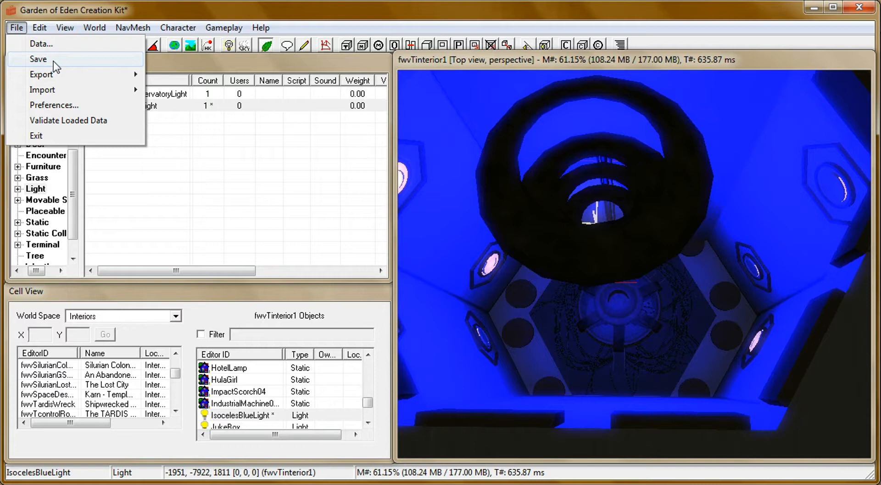
{"action": "left_click", "coordinate": [53, 62]}
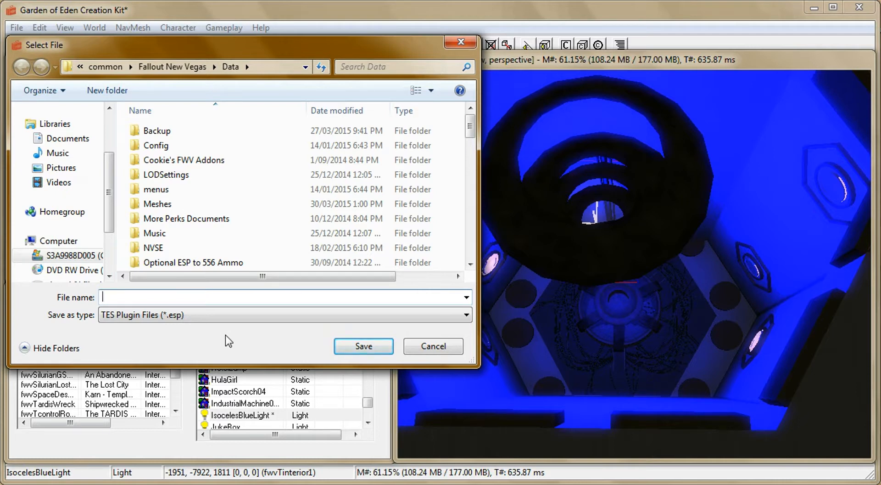
{"action": "type", "text": "fwv"}
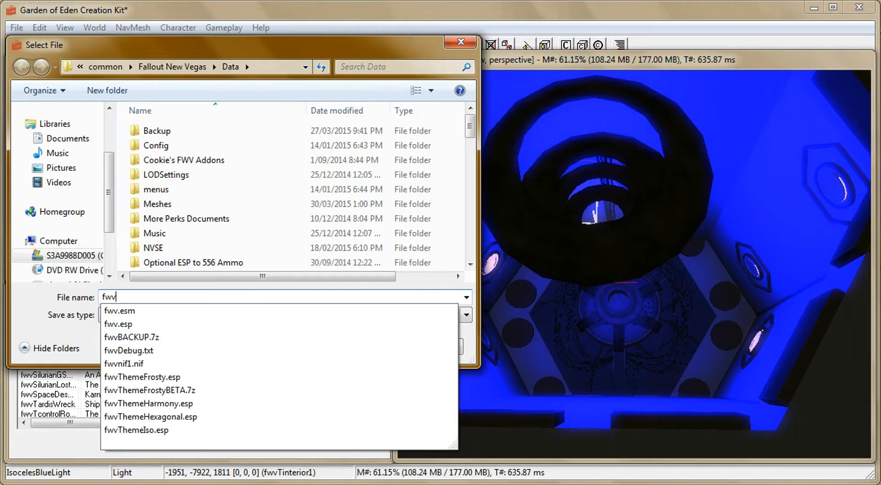
{"action": "type", "text": "The"}
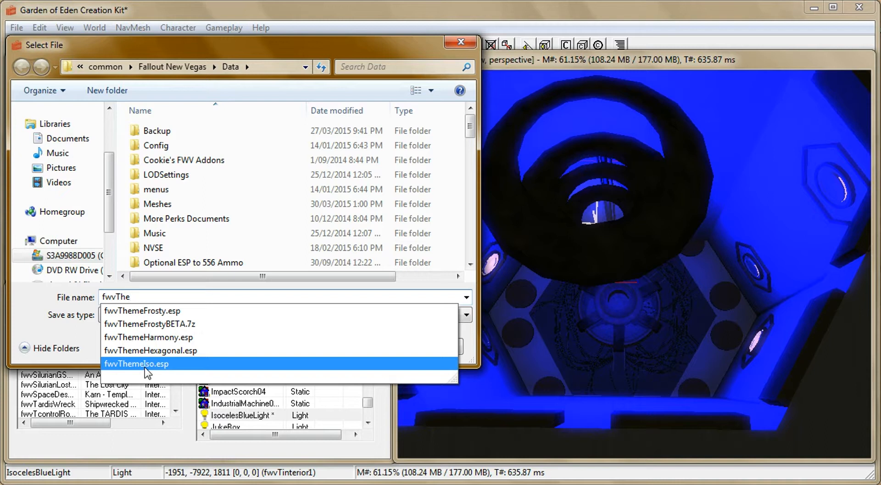
{"action": "left_click", "coordinate": [140, 361]}
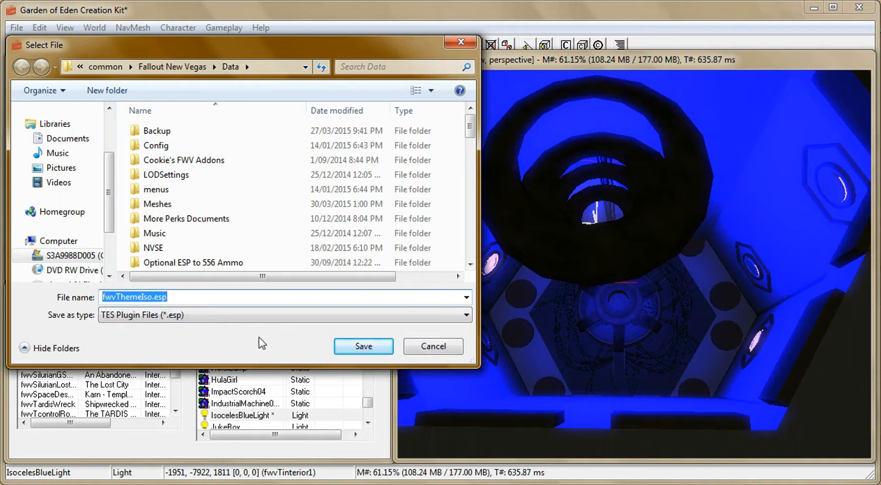
{"action": "left_click", "coordinate": [357, 345]}
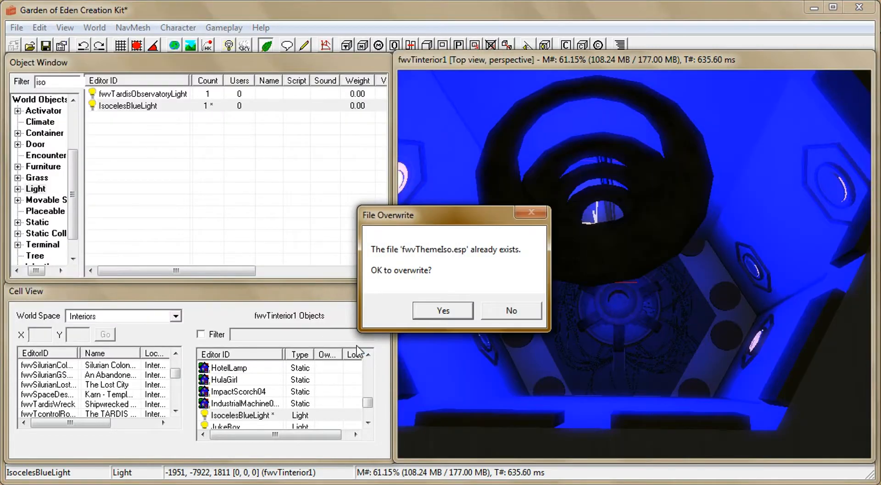
{"action": "left_click", "coordinate": [445, 314]}
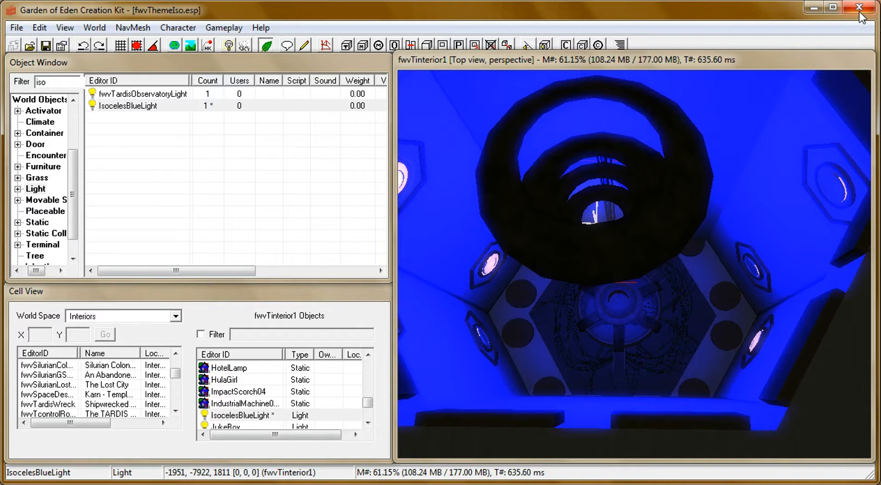
{"action": "left_click", "coordinate": [17, 27]}
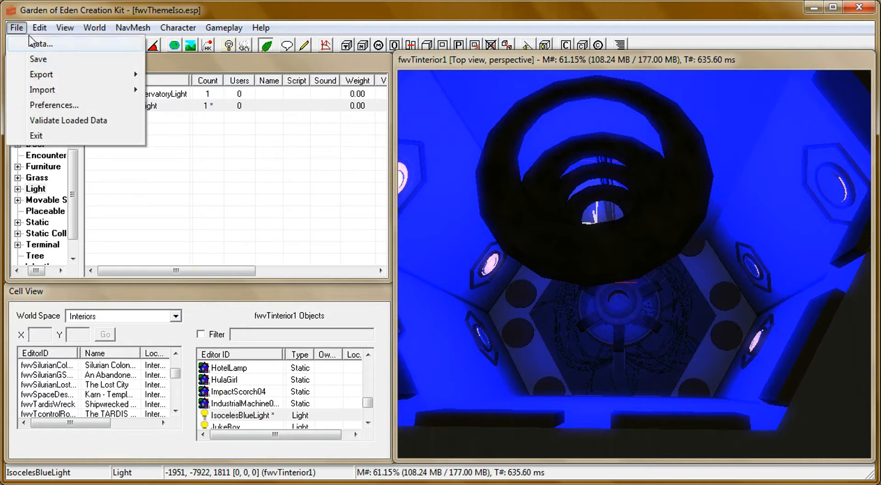
{"action": "left_click", "coordinate": [19, 28]}
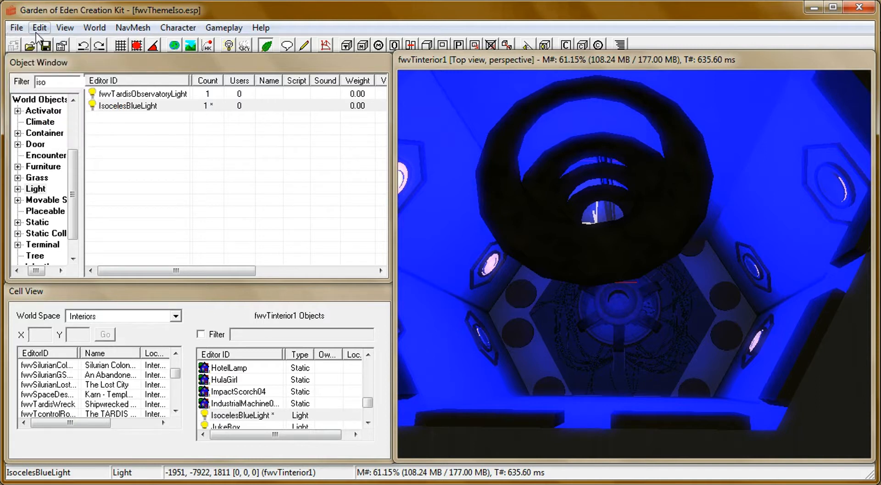